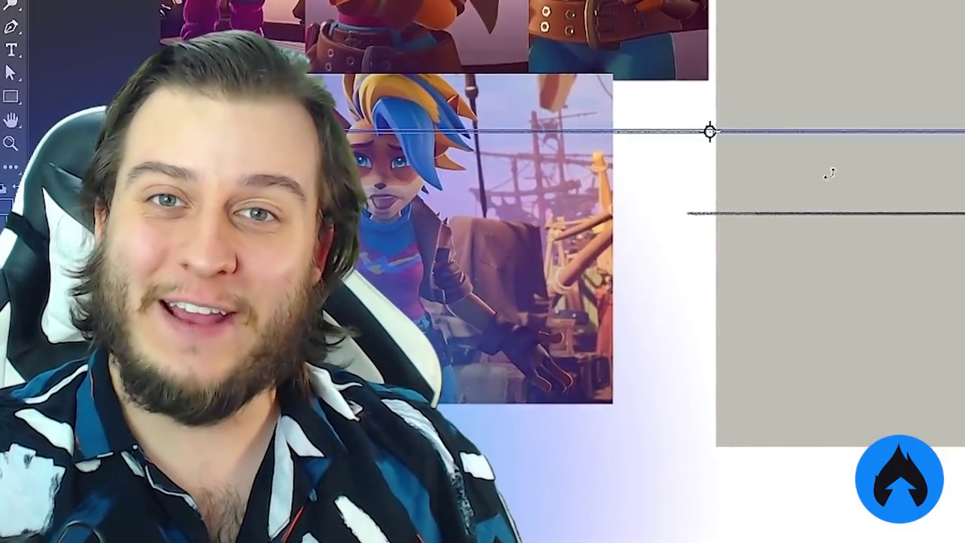
# Rotate a perspective line below the horizon so it slopes gently down from the vanishing point on the horizon
pyautogui.moveTo(906, 294); pyautogui.dragTo(874, 321)
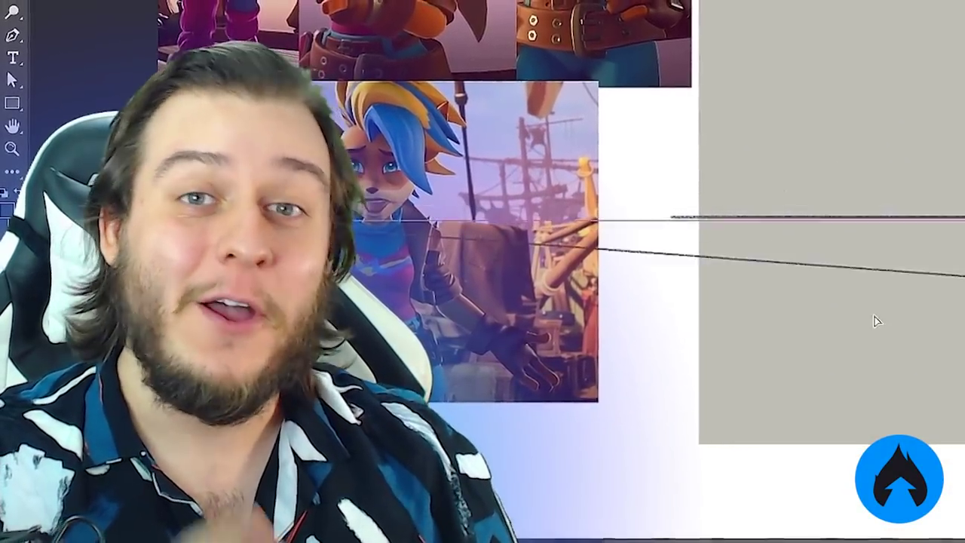
pyautogui.hotkey('ctrl', 't')
pyautogui.hscroll(-5, 723, 302)
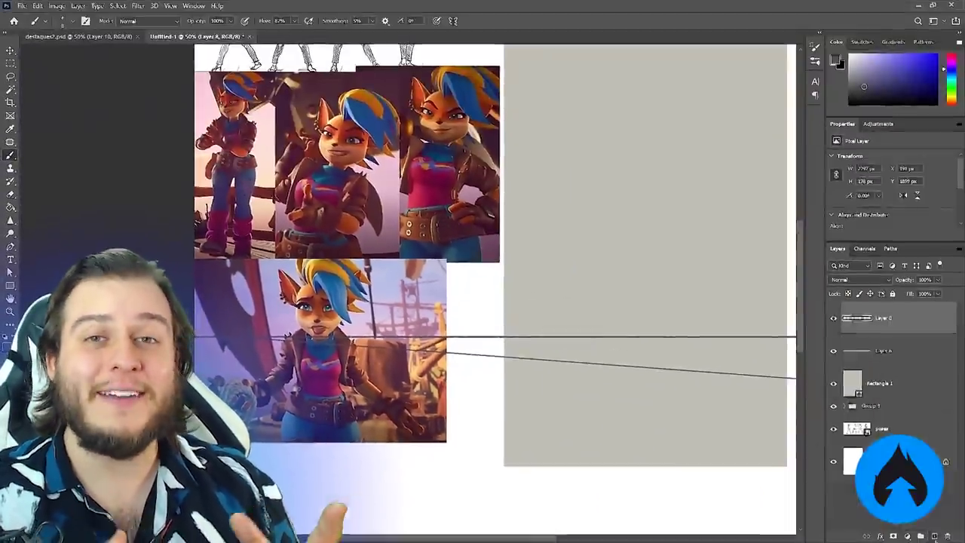
# Mark the vanishing point on the horizon line with a blue dot on a new layer
pyautogui.hotkey('ctrl', 'alt', 'shift', 'n')
pyautogui.click(576, 221)
pyautogui.press('d')
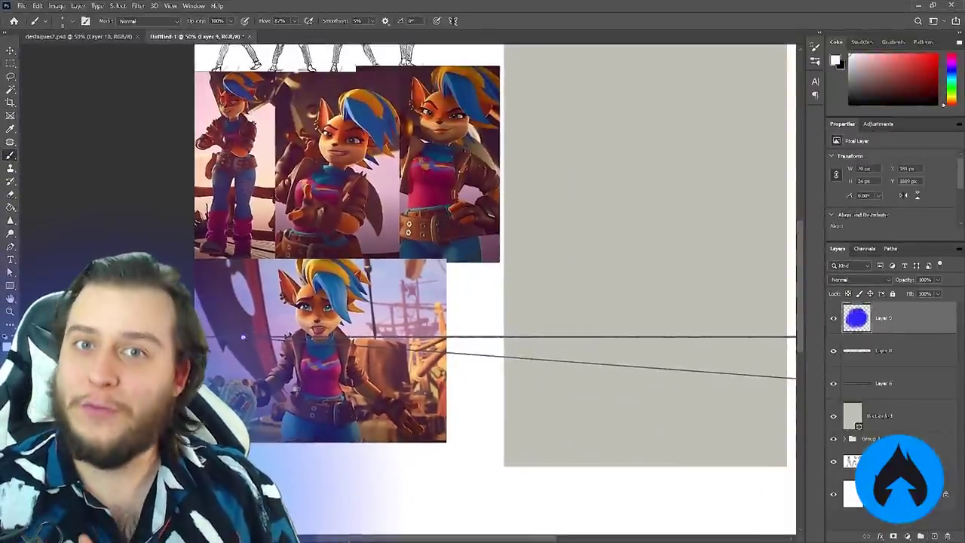
# Duplicate the layer holding the sloping perspective line
pyautogui.click(879, 362)
pyautogui.hotkey('ctrl', 't')
pyautogui.moveTo(421, 368); pyautogui.dragTo(122, 346)
pyautogui.press('Escape')
pyautogui.hotkey('ctrl', 'j')
pyautogui.hotkey('ctrl', 'y')
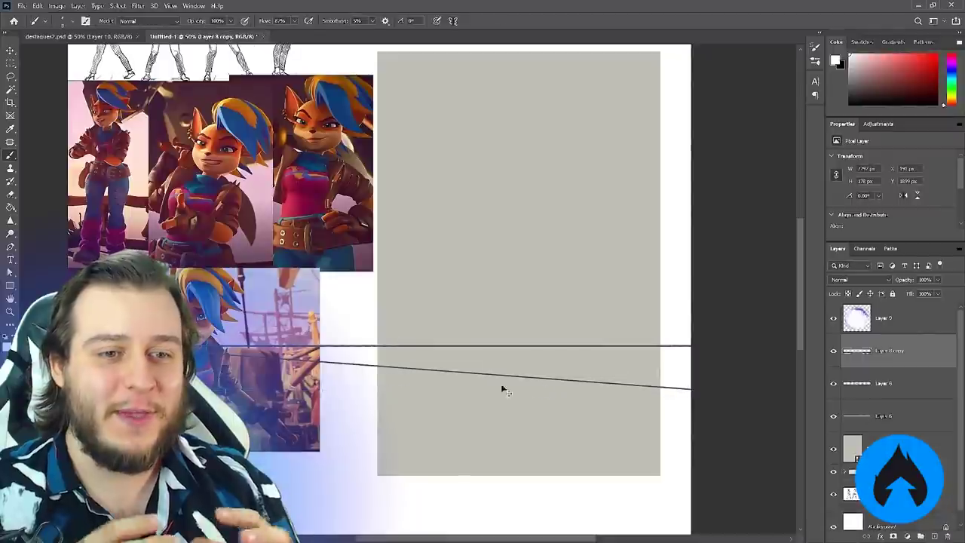
pyautogui.hotkey('ctrl', 't')
pyautogui.moveTo(404, 367); pyautogui.dragTo(106, 346)
pyautogui.press('Escape')
# Set the copied line's pivot on the vanishing point and rotate the copy to a shallower angle
pyautogui.hotkey('ctrl', 't')
pyautogui.moveTo(373, 369); pyautogui.dragTo(70, 345)
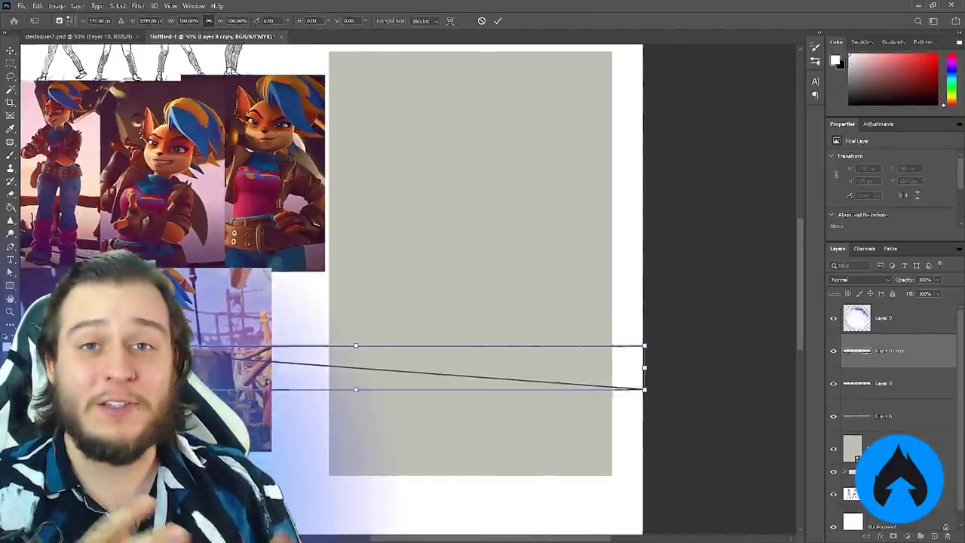
pyautogui.moveTo(296, 415); pyautogui.dragTo(295, 405)
pyautogui.press('Return')
# Duplicate the line again and rotate it around the vanishing point so it runs close to the horizon
pyautogui.hotkey('ctrl', 'j')
pyautogui.hotkey('ctrl', 't')
pyautogui.moveTo(323, 356); pyautogui.dragTo(37, 346)
pyautogui.moveTo(551, 397); pyautogui.dragTo(551, 388)
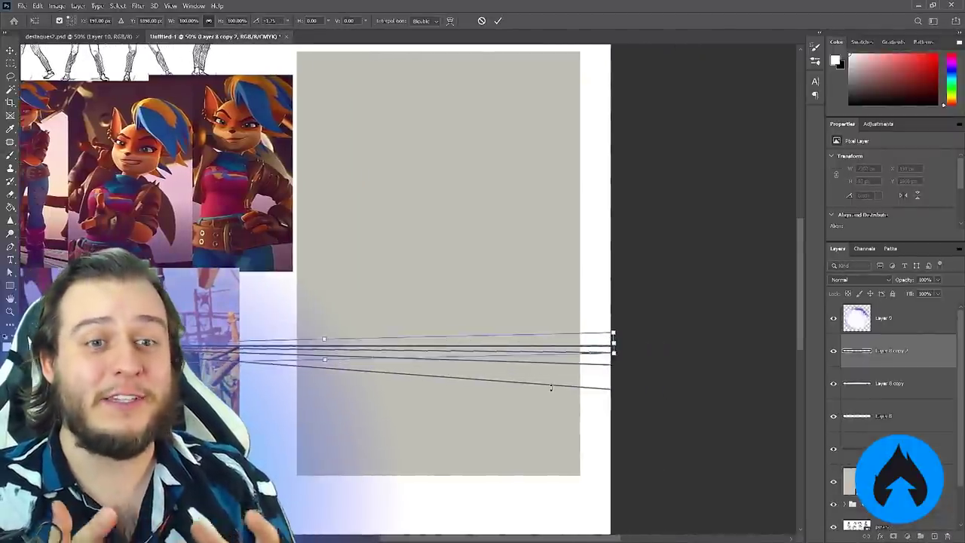
pyautogui.press('Return')
# Make another copy of the line and swing it around the vanishing point to a steeper downward angle
pyautogui.moveTo(151, 453); pyautogui.dragTo(498, 400)
pyautogui.moveTo(514, 540); pyautogui.dragTo(589, 540)
pyautogui.hotkey('ctrl', 'j')
pyautogui.hotkey('ctrl', 't')
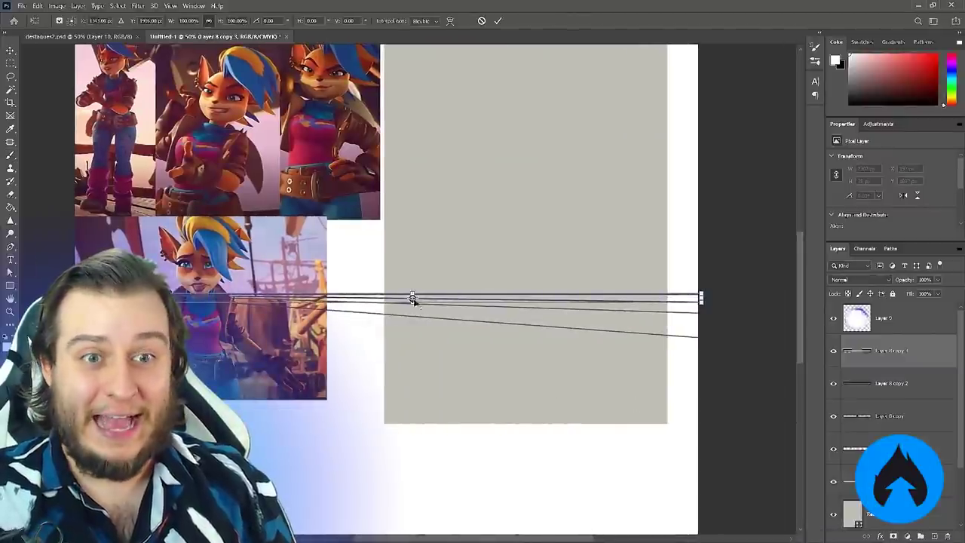
pyautogui.moveTo(413, 299); pyautogui.dragTo(123, 294)
pyautogui.moveTo(698, 332); pyautogui.dragTo(575, 481)
pyautogui.press('Return')
# Add one more copy of the line as the steepest ray below the horizon
pyautogui.hotkey('ctrl', 'j')
pyautogui.hotkey('ctrl', 't')
pyautogui.hscroll(3, 679, 419)
pyautogui.press('Return')
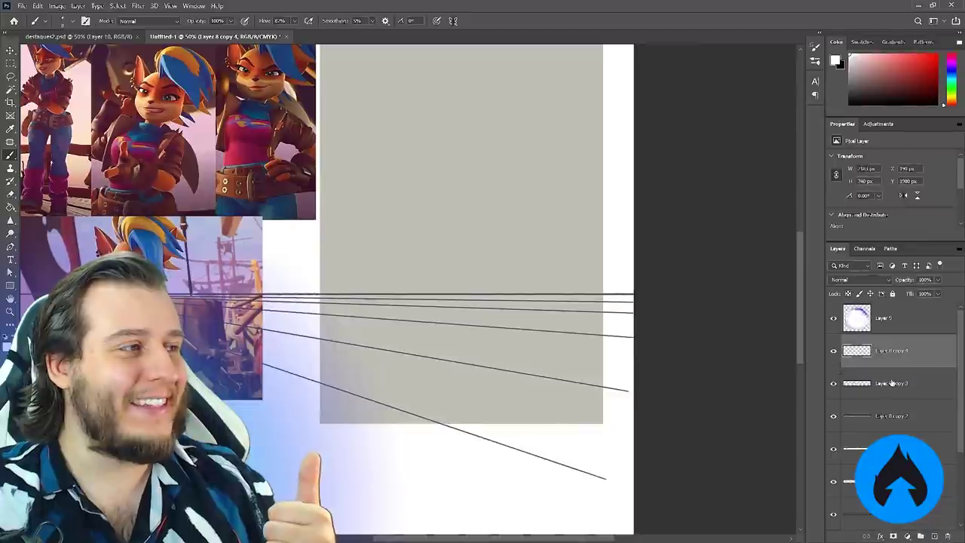
# Group the layers of the sloping perspective lines
pyautogui.keyDown('ctrl'); pyautogui.click(894, 383); pyautogui.keyUp('ctrl')
pyautogui.keyDown('ctrl'); pyautogui.click(894, 417); pyautogui.keyUp('ctrl')
pyautogui.keyDown('ctrl'); pyautogui.click(893, 449); pyautogui.keyUp('ctrl')
pyautogui.click(834, 515)
pyautogui.click(834, 515)
pyautogui.hotkey('ctrl', 'g')
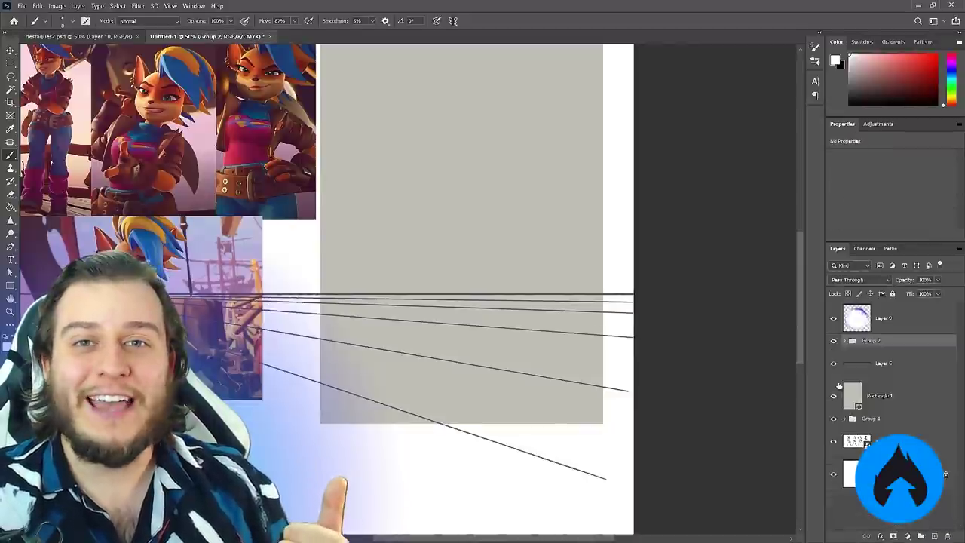
# Duplicate the perspective line group, flip the copy horizontally and shift it so its lines cross the originals
pyautogui.doubleClick(834, 341)
pyautogui.hotkey('ctrl', 'j')
pyautogui.hotkey('ctrl', 't')
pyautogui.rightClick(430, 373)
pyautogui.click(448, 357)
pyautogui.moveTo(447, 357); pyautogui.dragTo(654, 365)
pyautogui.moveTo(549, 244); pyautogui.dragTo(388, 243)
pyautogui.press('Return')
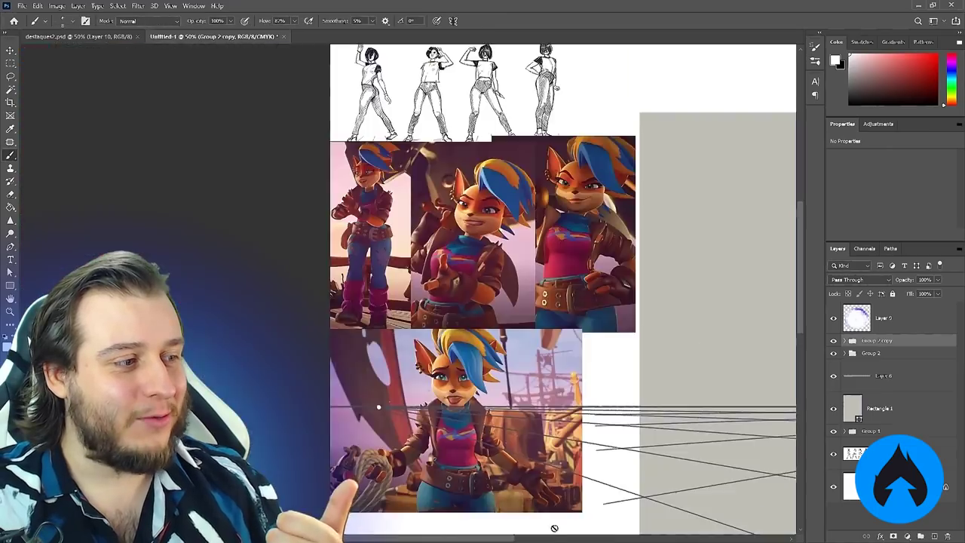
pyautogui.hscroll(3, 407, 286)
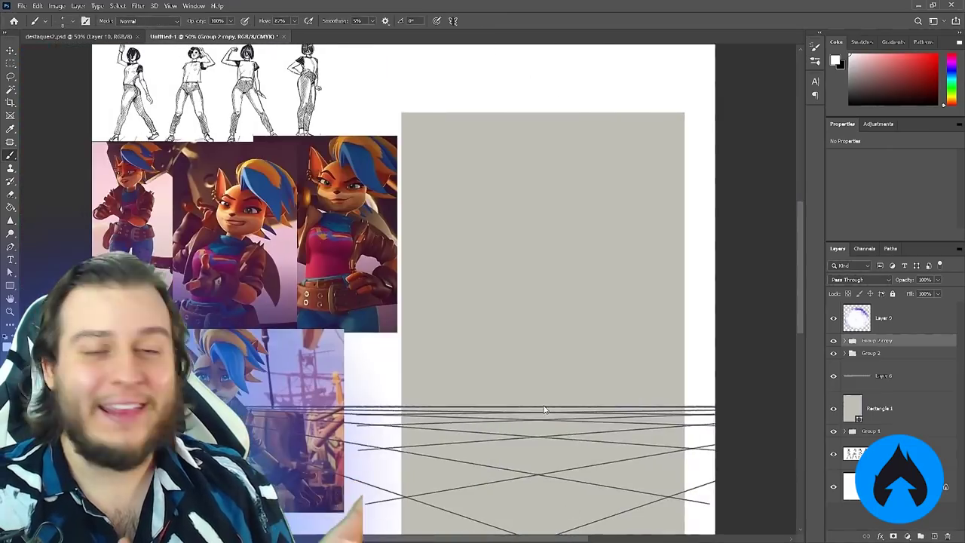
pyautogui.scroll(-2, 407, 287)
pyautogui.moveTo(528, 230); pyautogui.dragTo(565, 286)
pyautogui.moveTo(566, 287); pyautogui.dragTo(576, 348)
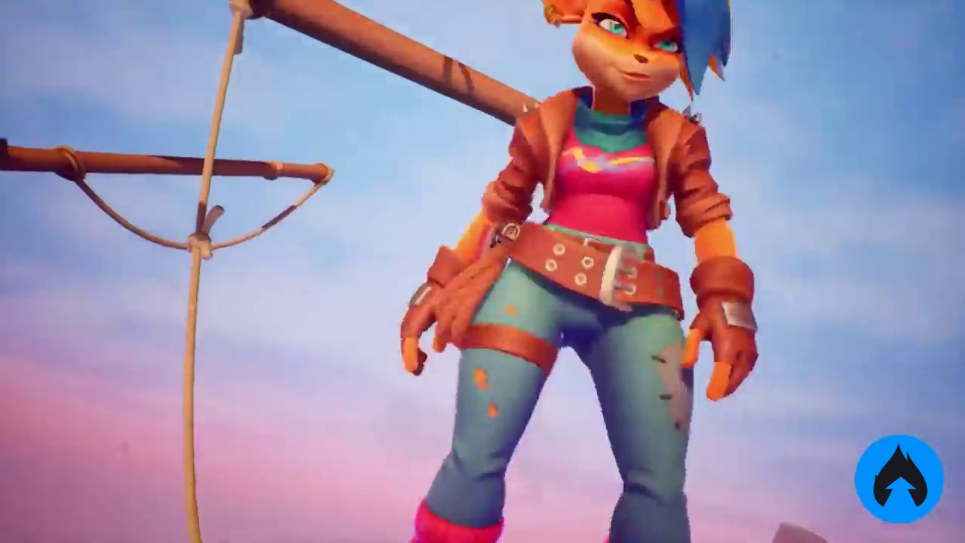
# Draw a column of short strokes following the perspective down the grey rectangle and lower the layer opacity to 13%
pyautogui.moveTo(517, 141); pyautogui.dragTo(466, 168)
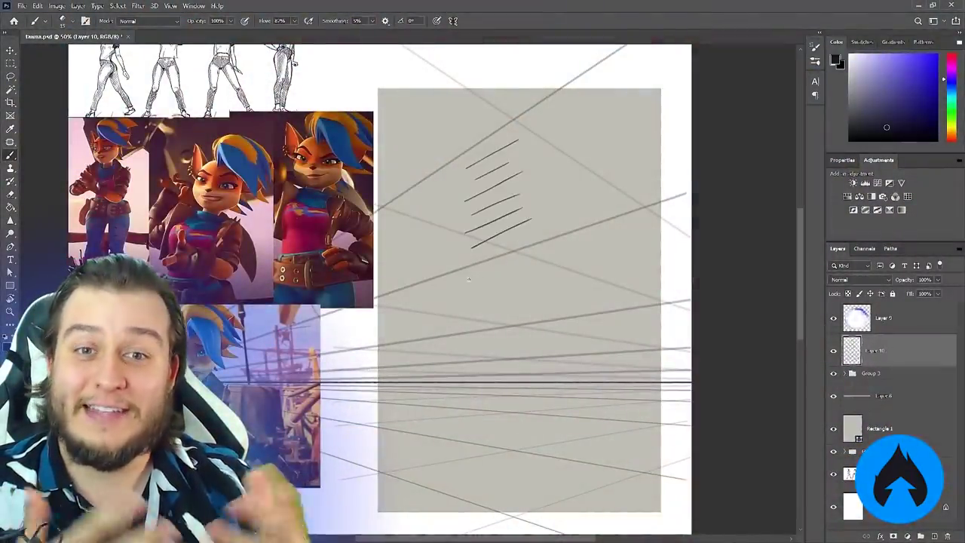
pyautogui.press('e')
pyautogui.moveTo(536, 363)
pyautogui.mouseDown()
pyautogui.moveTo(537, 326)
pyautogui.moveTo(465, 326)
pyautogui.mouseUp()
pyautogui.press('b')
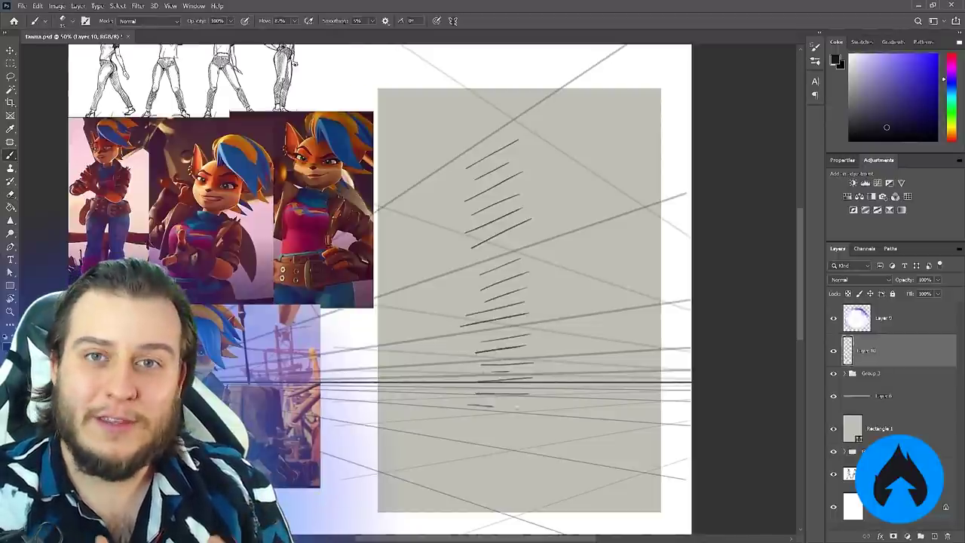
pyautogui.moveTo(905, 280); pyautogui.dragTo(879, 282)
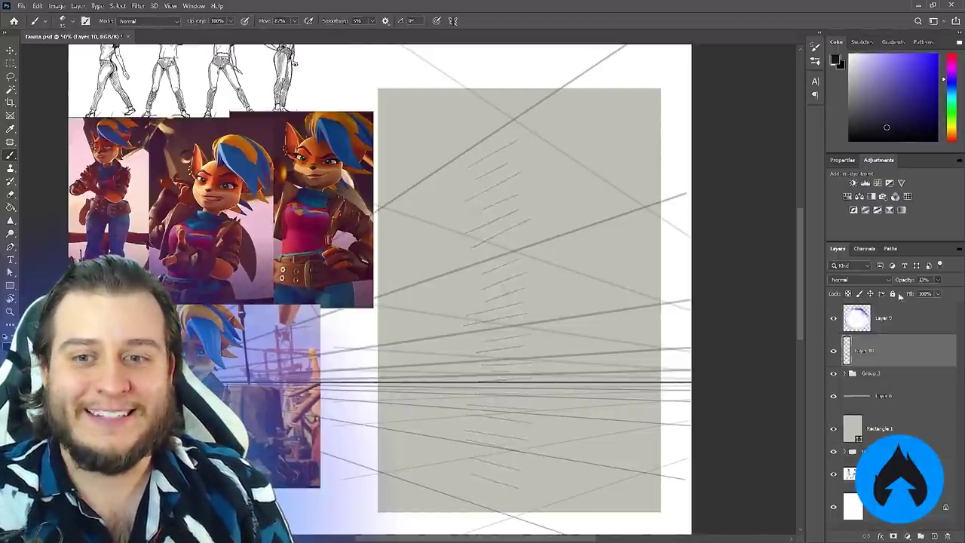
# On a new layer, sketch the character's round head with pointed ears and block in the torso below it
pyautogui.click(934, 537)
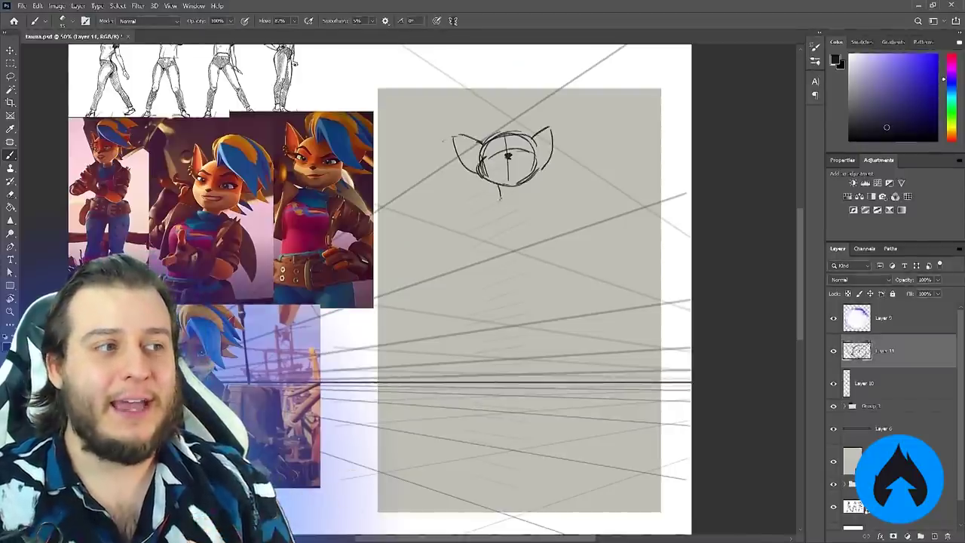
pyautogui.moveTo(469, 209); pyautogui.dragTo(471, 262)
pyautogui.moveTo(472, 227)
pyautogui.mouseDown()
pyautogui.moveTo(538, 187)
pyautogui.moveTo(518, 248)
pyautogui.mouseUp()
pyautogui.moveTo(518, 249); pyautogui.dragTo(538, 254)
pyautogui.moveTo(539, 192); pyautogui.dragTo(554, 199)
pyautogui.moveTo(558, 195); pyautogui.dragTo(526, 251)
# Refine the shoulder and neck lines with brush and eraser, and block in the waist and pelvis
pyautogui.press('e')
pyautogui.press('b')
pyautogui.press('e')
pyautogui.moveTo(472, 212)
pyautogui.mouseDown()
pyautogui.moveTo(519, 202)
pyautogui.moveTo(465, 228)
pyautogui.mouseUp()
pyautogui.press('b')
pyautogui.moveTo(499, 196); pyautogui.dragTo(537, 184)
pyautogui.press('e')
pyautogui.press('b')
pyautogui.moveTo(469, 235)
pyautogui.mouseDown()
pyautogui.moveTo(532, 219)
pyautogui.moveTo(562, 261)
pyautogui.mouseUp()
# Sketch the character's right leg, on the viewer's left, from the hip down to the ankle
pyautogui.moveTo(477, 289); pyautogui.dragTo(459, 408)
pyautogui.moveTo(521, 305); pyautogui.dragTo(479, 403)
pyautogui.moveTo(518, 336); pyautogui.dragTo(490, 404)
pyautogui.moveTo(492, 401); pyautogui.dragTo(469, 457)
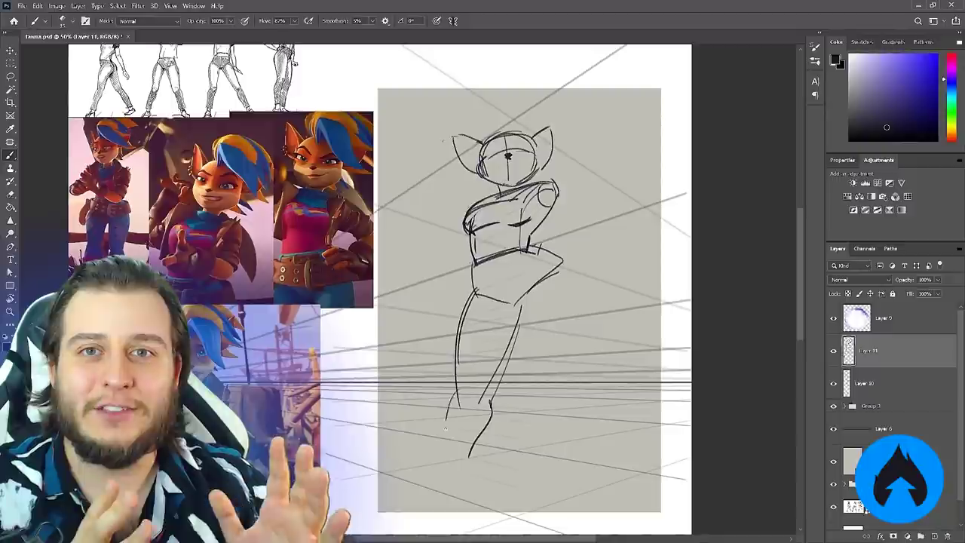
pyautogui.moveTo(451, 402); pyautogui.dragTo(447, 450)
# Sketch the other leg from hip to ankle and add the feet in shoes
pyautogui.moveTo(514, 295); pyautogui.dragTo(526, 379)
pyautogui.moveTo(559, 258)
pyautogui.mouseDown()
pyautogui.moveTo(558, 398)
pyautogui.moveTo(526, 386)
pyautogui.mouseUp()
pyautogui.moveTo(522, 400); pyautogui.dragTo(521, 432)
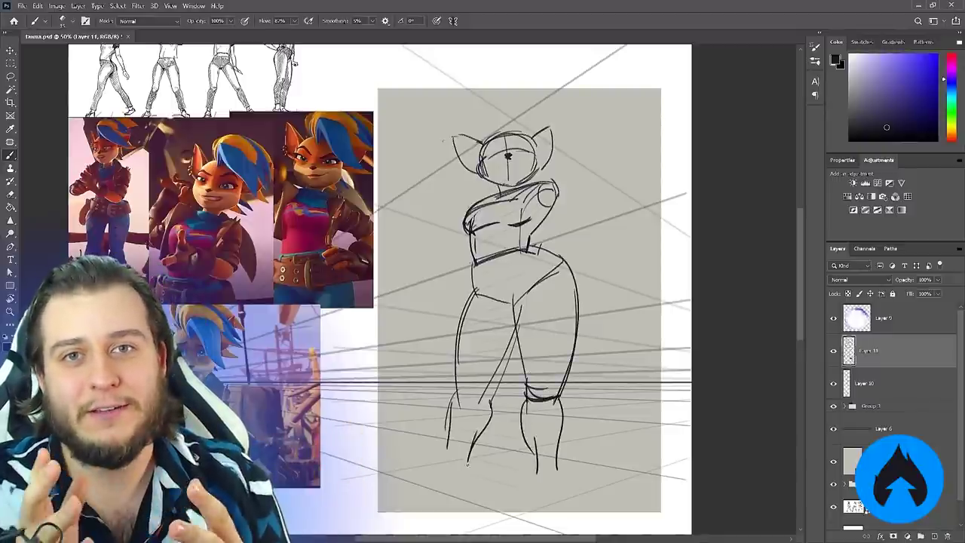
pyautogui.moveTo(455, 451)
pyautogui.mouseDown()
pyautogui.moveTo(422, 491)
pyautogui.moveTo(395, 504)
pyautogui.mouseUp()
pyautogui.moveTo(555, 439); pyautogui.dragTo(528, 463)
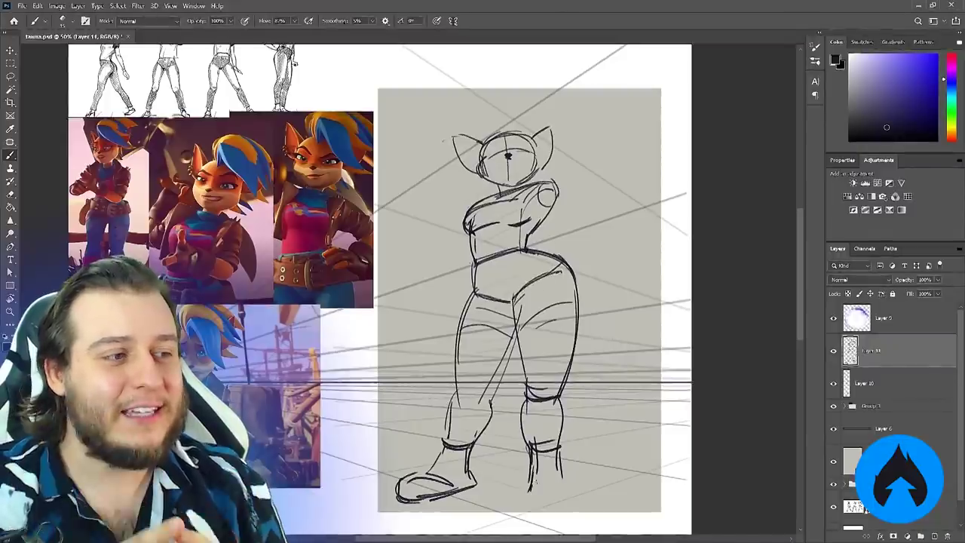
# Lasso the head and torso and transform them to tilt and shift slightly over the hips
pyautogui.press('l')
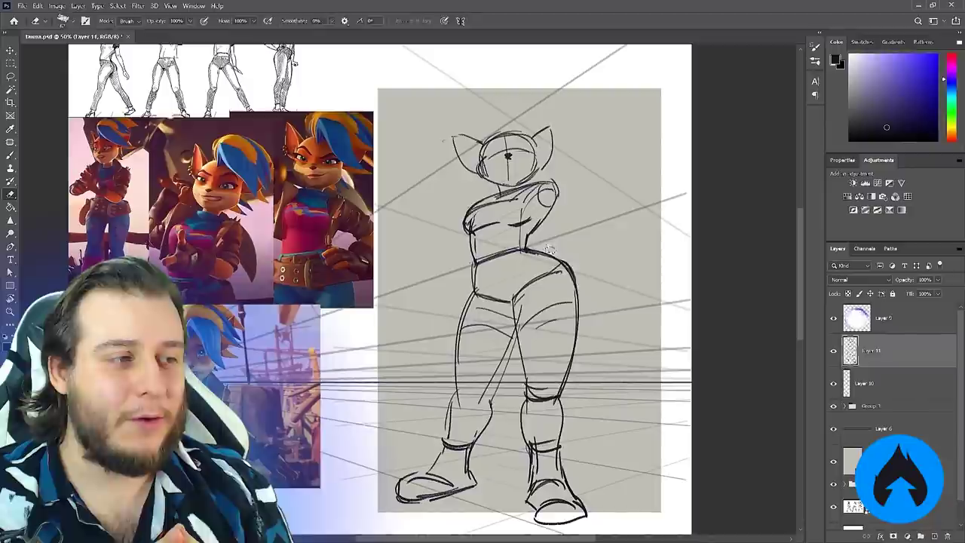
pyautogui.moveTo(498, 117); pyautogui.dragTo(486, 113)
pyautogui.hotkey('ctrl', 't')
pyautogui.moveTo(497, 267); pyautogui.dragTo(487, 279)
pyautogui.press('Return')
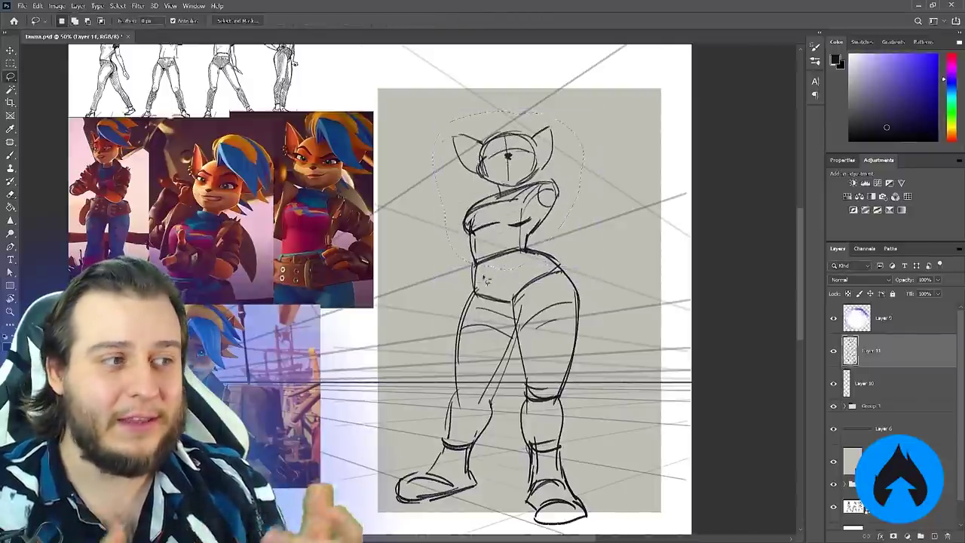
pyautogui.hotkey('ctrl', 't')
pyautogui.press('Return')
pyautogui.hotkey('ctrl', 'd')
# Sketch slouched leg warmers with folds around both lower legs
pyautogui.press('b')
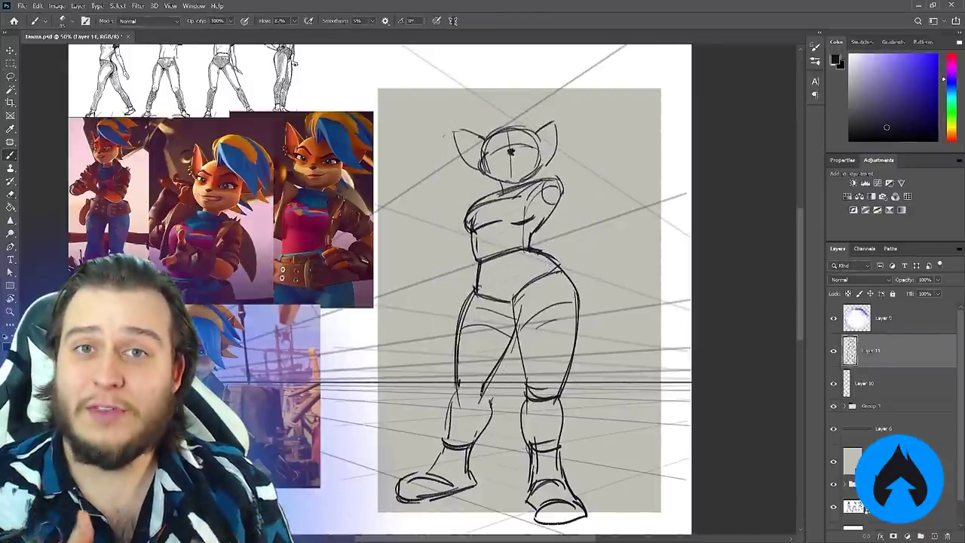
pyautogui.moveTo(457, 388); pyautogui.dragTo(447, 443)
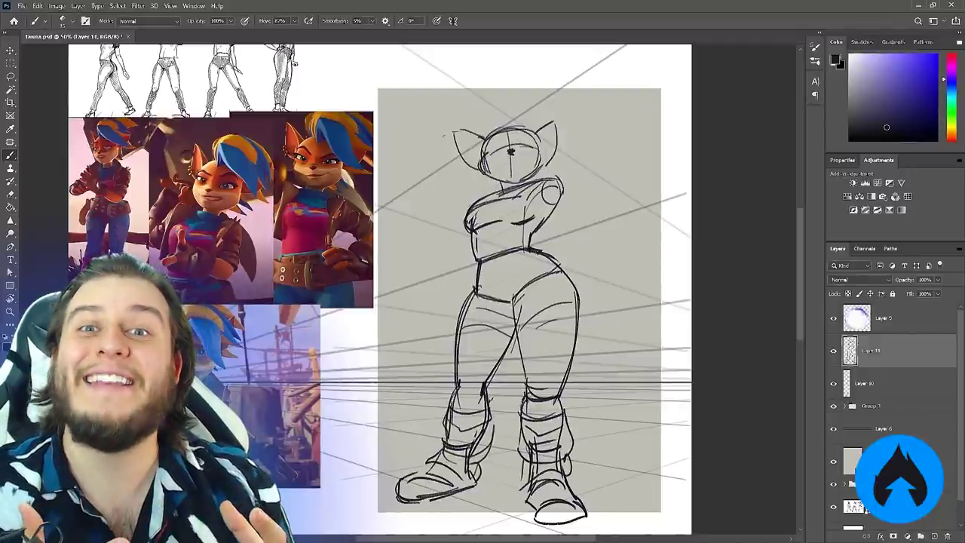
pyautogui.press('e')
pyautogui.press('b')
# Redraw the curved waistline and sketch the collar and chest lines of the top
pyautogui.moveTo(480, 263); pyautogui.dragTo(527, 248)
pyautogui.press('e')
pyautogui.press('b')
pyautogui.moveTo(491, 183)
pyautogui.mouseDown()
pyautogui.moveTo(533, 181)
pyautogui.moveTo(496, 193)
pyautogui.mouseUp()
pyautogui.moveTo(490, 204)
pyautogui.mouseDown()
pyautogui.moveTo(529, 194)
pyautogui.moveTo(470, 230)
pyautogui.moveTo(530, 196)
pyautogui.moveTo(537, 202)
pyautogui.mouseUp()
pyautogui.press('e')
pyautogui.press('b')
# Sketch the bent arm with its elbow out and the hand resting on the hip
pyautogui.press('e')
pyautogui.press('b')
pyautogui.press('e')
pyautogui.press('b')
pyautogui.moveTo(541, 216); pyautogui.dragTo(554, 219)
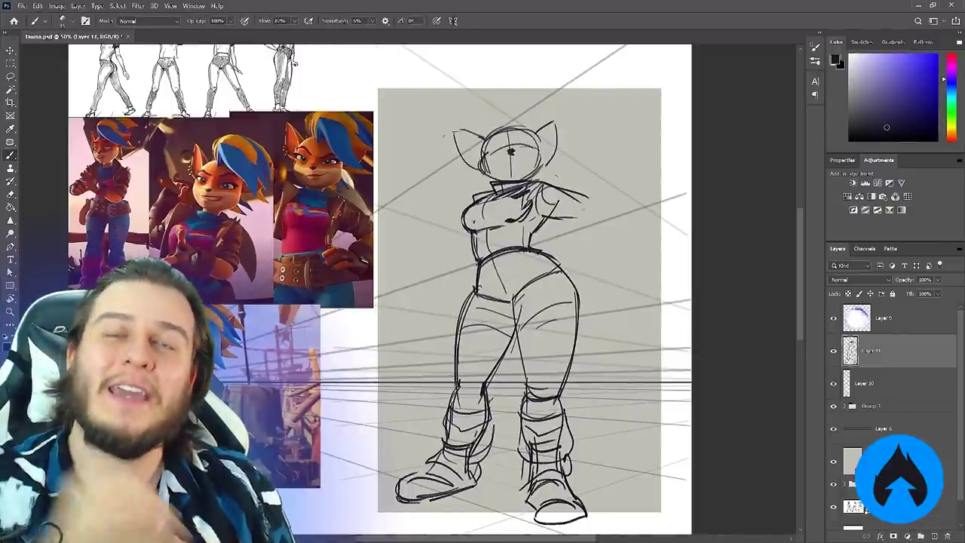
pyautogui.moveTo(609, 204); pyautogui.dragTo(582, 256)
pyautogui.moveTo(588, 244)
pyautogui.mouseDown()
pyautogui.moveTo(530, 261)
pyautogui.moveTo(554, 274)
pyautogui.mouseUp()
pyautogui.moveTo(545, 268)
pyautogui.mouseDown()
pyautogui.moveTo(523, 279)
pyautogui.moveTo(526, 270)
pyautogui.mouseUp()
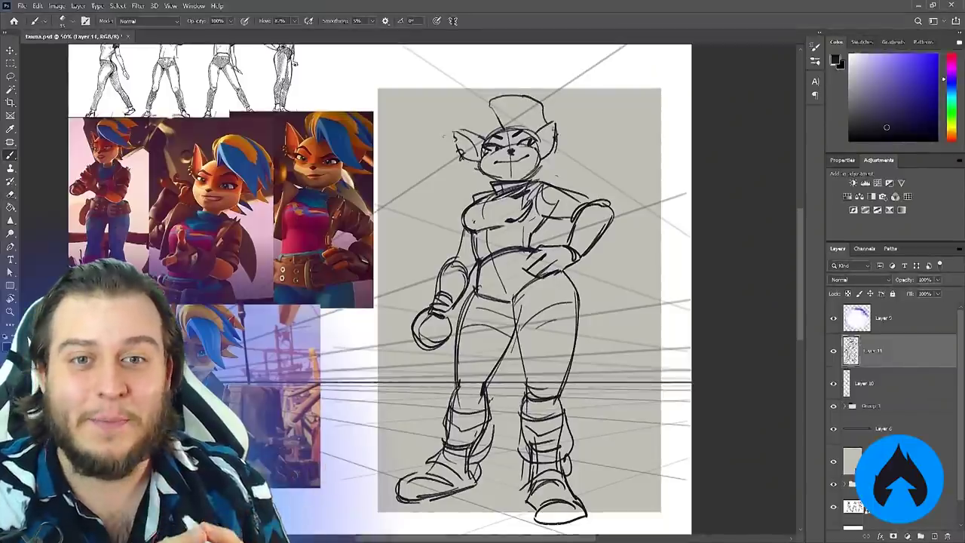
# Sketch the swept-up hair with pointed tips over the head, undoing and redrawing its first strokes
pyautogui.moveTo(520, 117); pyautogui.dragTo(568, 138)
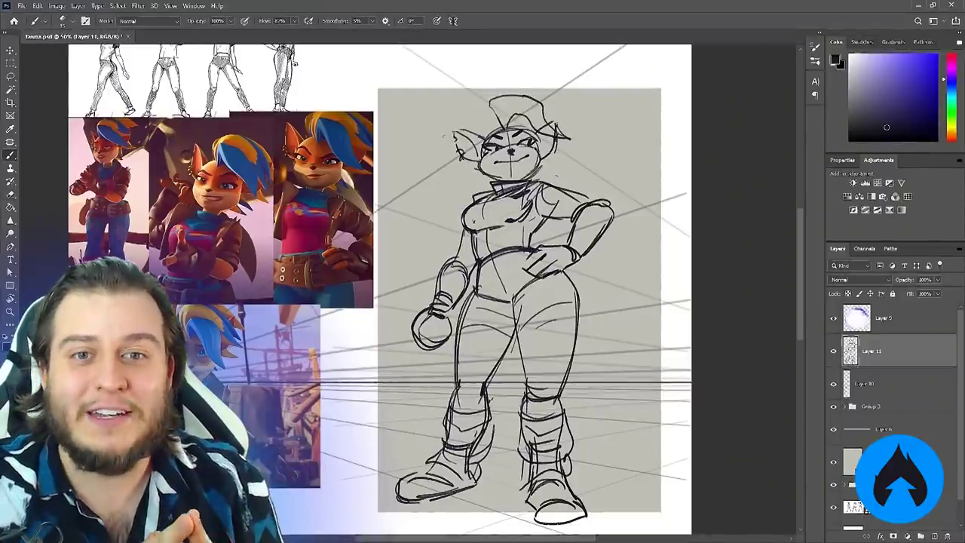
pyautogui.moveTo(491, 104)
pyautogui.mouseDown()
pyautogui.moveTo(557, 125)
pyautogui.moveTo(532, 116)
pyautogui.mouseUp()
pyautogui.hotkey('ctrl', 'z')
pyautogui.hotkey('ctrl', 'z')
pyautogui.moveTo(490, 122); pyautogui.dragTo(501, 132)
pyautogui.moveTo(495, 92); pyautogui.dragTo(483, 121)
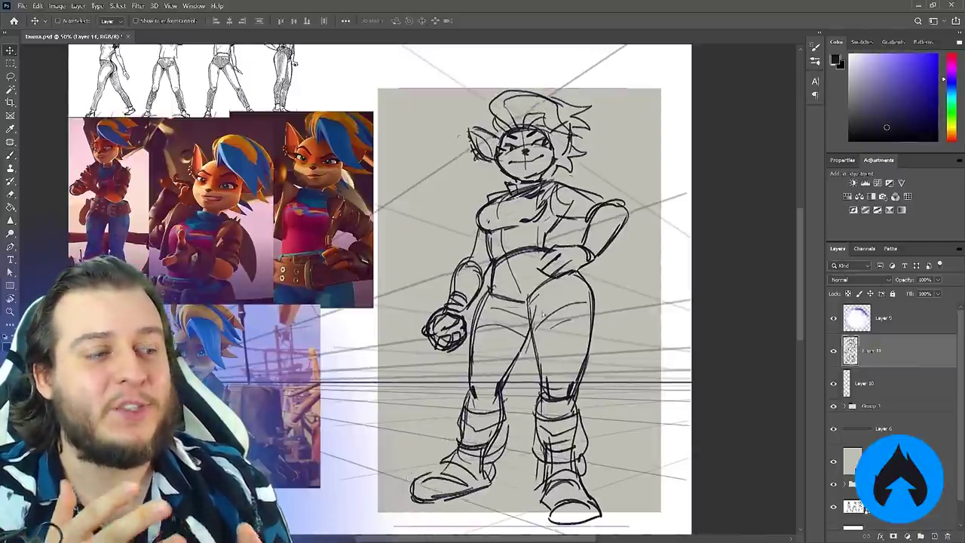
pyautogui.hotkey('ctrl', '-')
pyautogui.hotkey('ctrl', 't')
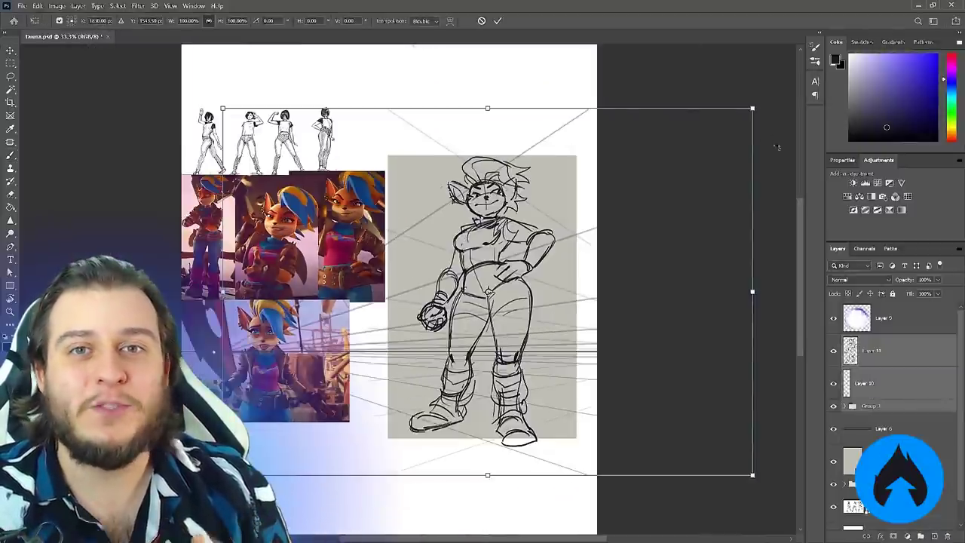
pyautogui.moveTo(753, 109); pyautogui.dragTo(718, 135)
pyautogui.press('Escape')
# Include the horizon line layer in the selection and scale the figure, guides and perspective lines down together
pyautogui.keyDown('ctrl'); pyautogui.click(884, 429); pyautogui.keyUp('ctrl')
pyautogui.hotkey('ctrl', 't')
pyautogui.moveTo(80, 109); pyautogui.dragTo(122, 152)
pyautogui.press('Return')
pyautogui.hotkey('ctrl', '+')
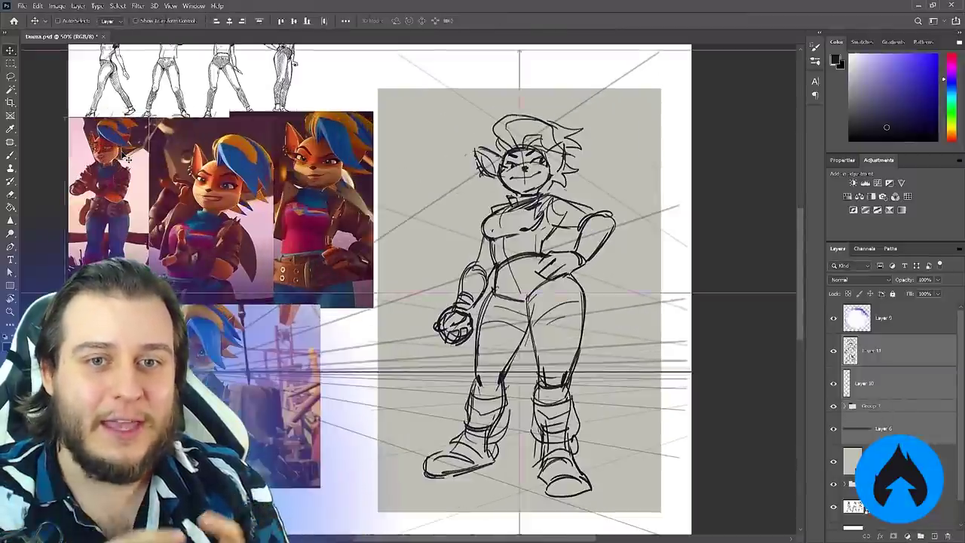
# Select the chest area on the figure sketch layer and adjust its shape with a free transform
pyautogui.click(872, 350)
pyautogui.moveTo(552, 230); pyautogui.dragTo(571, 225)
pyautogui.press('l')
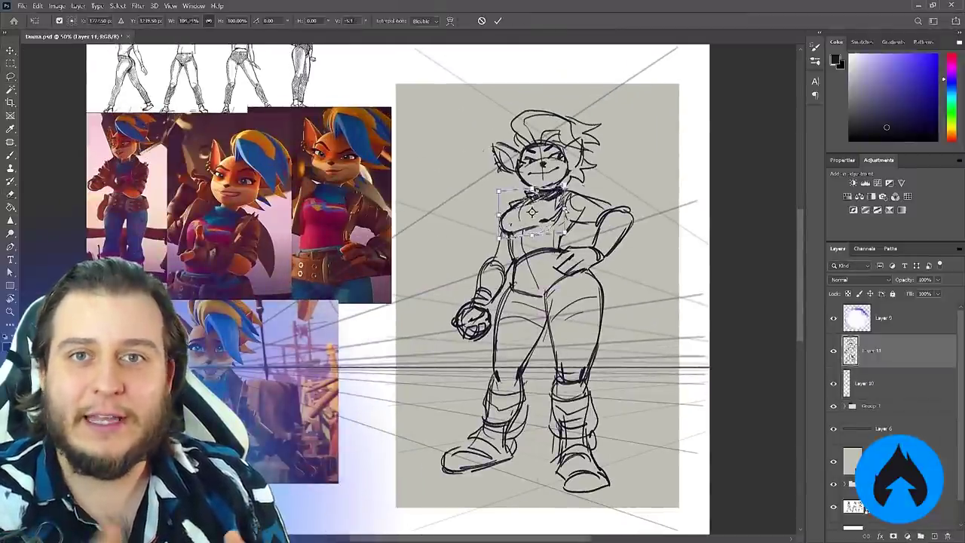
pyautogui.press('b')
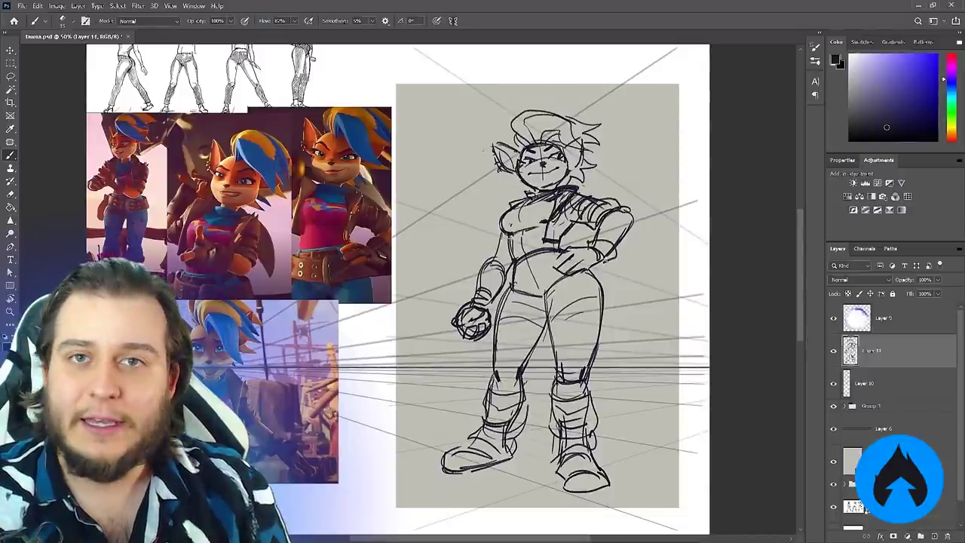
# Sketch a coiled rope with a hook hanging from the lowered hand and refine the hand gripping it
pyautogui.moveTo(453, 332); pyautogui.dragTo(490, 377)
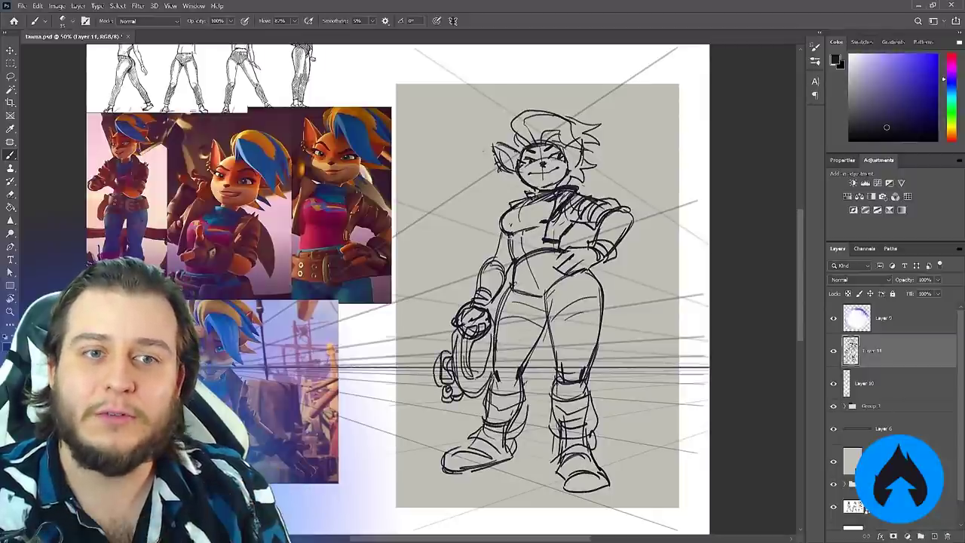
pyautogui.moveTo(488, 336); pyautogui.dragTo(479, 394)
pyautogui.press('e')
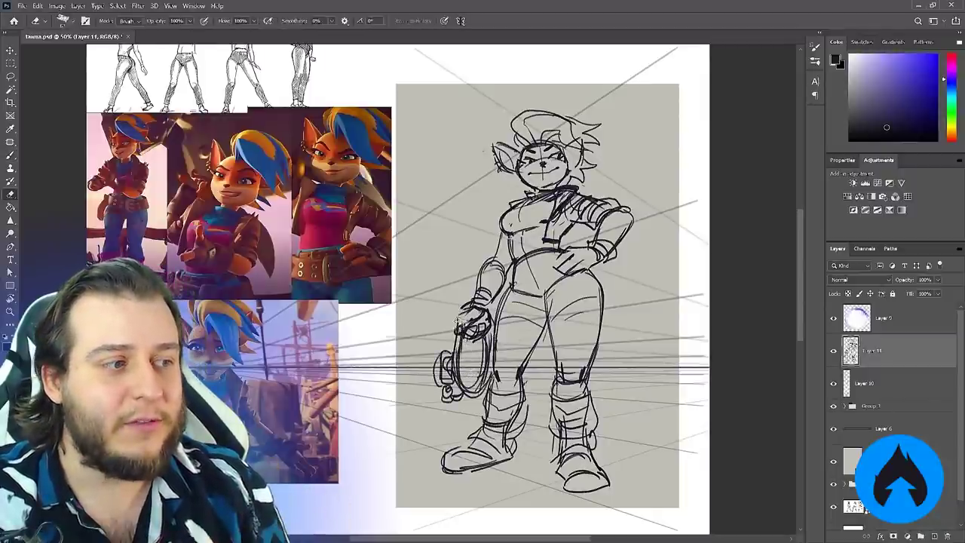
pyautogui.press('b')
pyautogui.moveTo(457, 320)
pyautogui.mouseDown()
pyautogui.moveTo(468, 333)
pyautogui.moveTo(472, 324)
pyautogui.mouseUp()
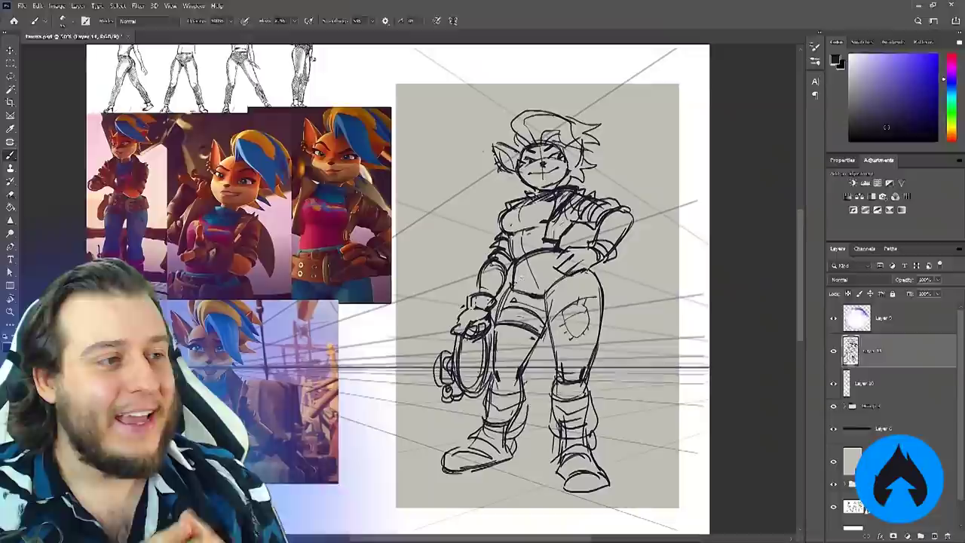
# Narrow the whole figure sketch slightly with a free transform
pyautogui.hotkey('ctrl', 't')
pyautogui.moveTo(635, 297); pyautogui.dragTo(626, 293)
pyautogui.press('Return')
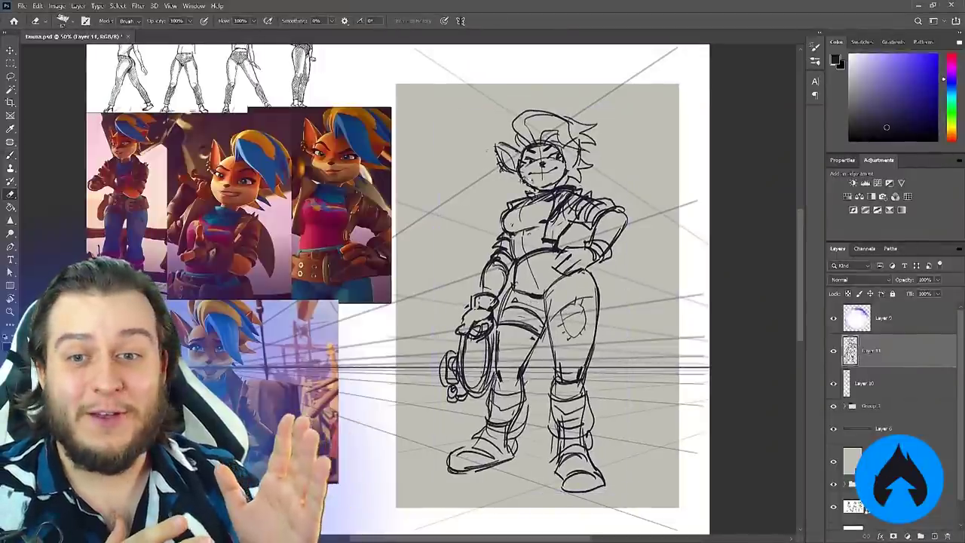
# Erase and redraw the fox's ear smaller and rework the front of the hair on the figure sketch
pyautogui.press('e')
pyautogui.press('b')
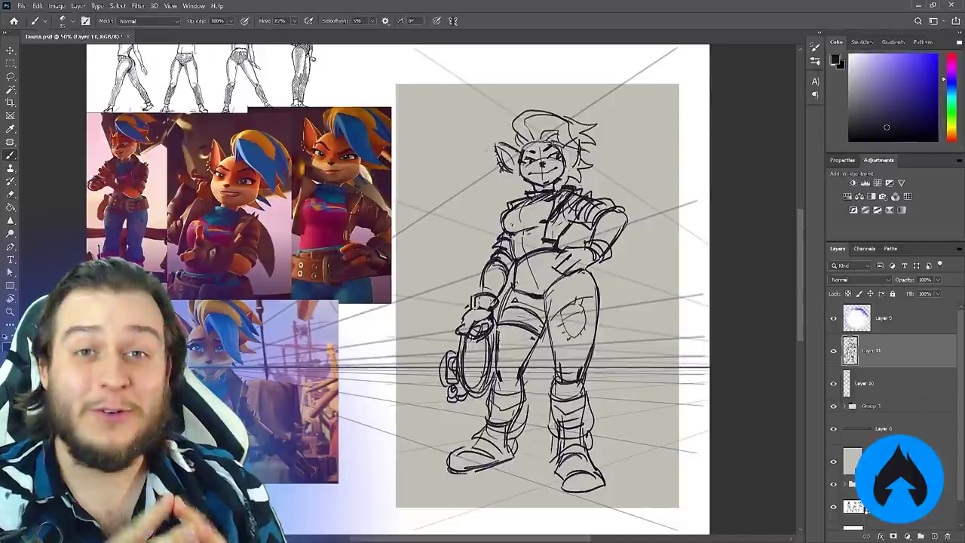
pyautogui.press('e')
pyautogui.moveTo(544, 133)
pyautogui.mouseDown()
pyautogui.moveTo(532, 149)
pyautogui.moveTo(549, 110)
pyautogui.moveTo(519, 142)
pyautogui.moveTo(518, 174)
pyautogui.mouseUp()
pyautogui.press('b')
pyautogui.press('e')
pyautogui.press('b')
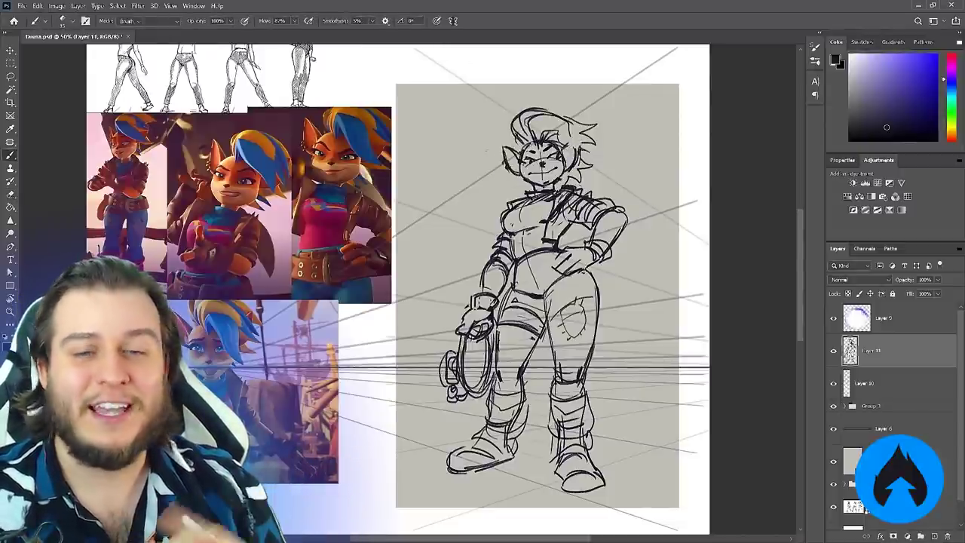
# Sketch loose floor plank lines around the boots, following the perspective grid
pyautogui.press('b')
pyautogui.moveTo(410, 430); pyautogui.dragTo(474, 451)
pyautogui.moveTo(433, 428); pyautogui.dragTo(552, 480)
pyautogui.moveTo(463, 478); pyautogui.dragTo(562, 511)
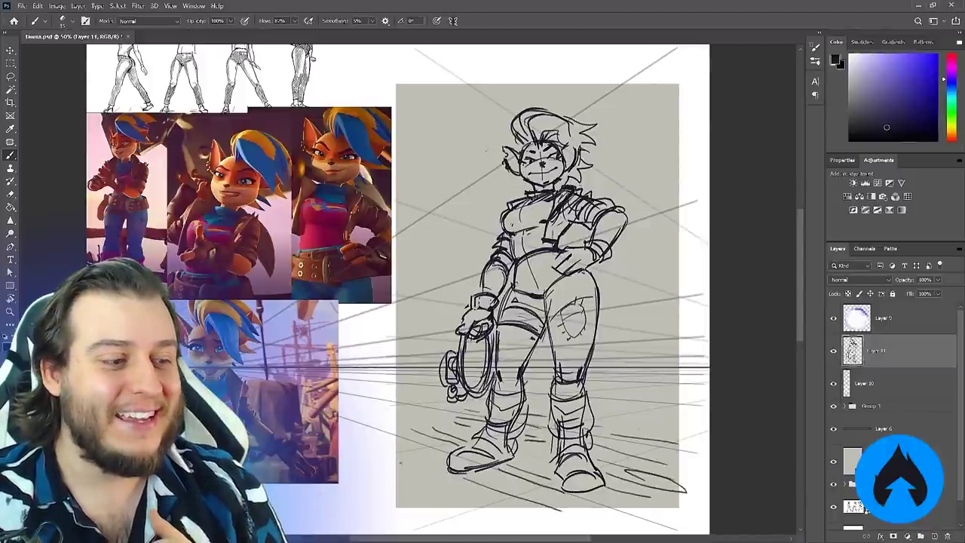
pyautogui.moveTo(589, 430); pyautogui.dragTo(623, 437)
pyautogui.moveTo(600, 433); pyautogui.dragTo(684, 446)
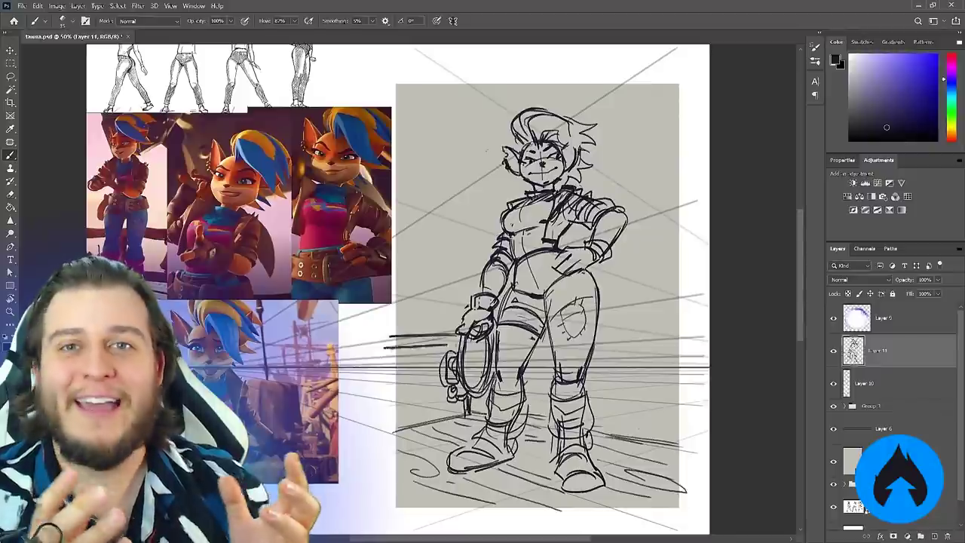
# Try to sketch horizontal railings and rounded background shapes behind the figure on both sides
pyautogui.moveTo(390, 348); pyautogui.dragTo(457, 351)
pyautogui.moveTo(416, 377); pyautogui.dragTo(423, 377)
pyautogui.moveTo(590, 356); pyautogui.dragTo(663, 352)
pyautogui.hotkey('ctrl', 'z')
pyautogui.moveTo(594, 330); pyautogui.dragTo(697, 322)
pyautogui.moveTo(595, 345); pyautogui.dragTo(702, 332)
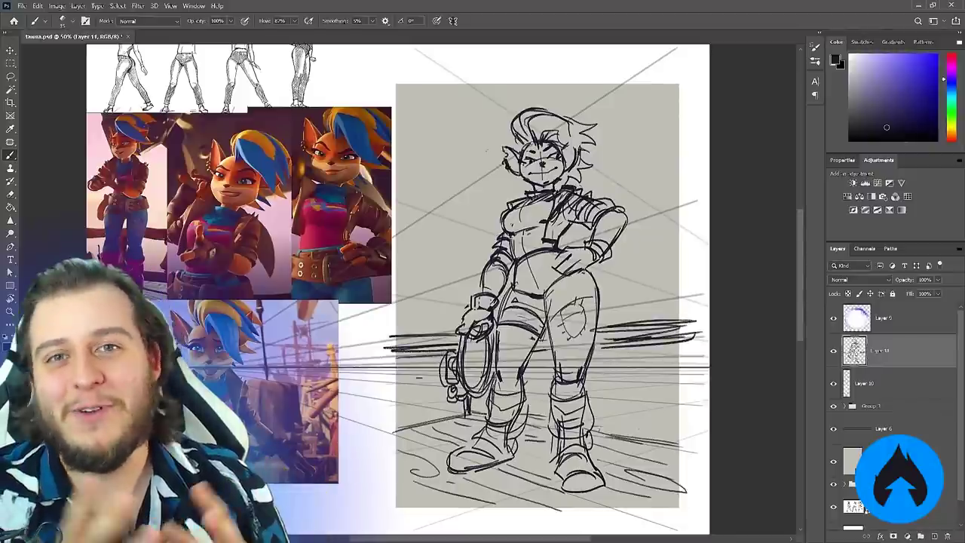
pyautogui.moveTo(596, 427); pyautogui.dragTo(703, 437)
pyautogui.moveTo(396, 419); pyautogui.dragTo(463, 407)
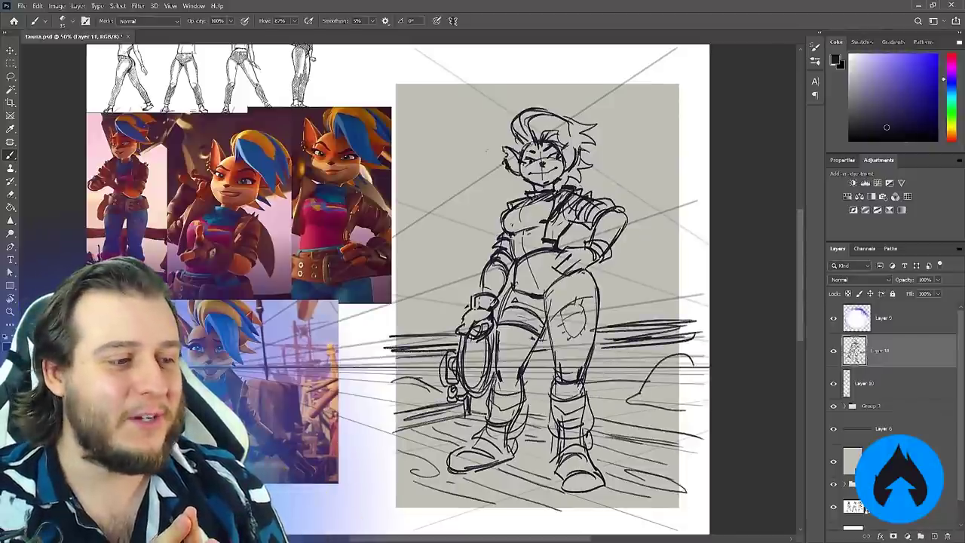
pyautogui.press('e')
pyautogui.press('b')
pyautogui.moveTo(654, 411); pyautogui.dragTo(695, 423)
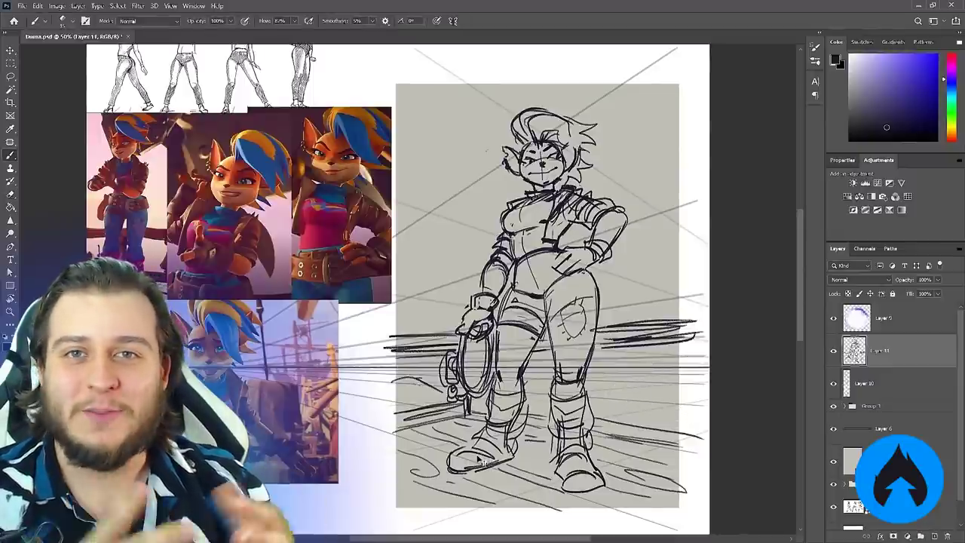
# Undo the background railing and shape strokes behind the figure
pyautogui.hotkey('ctrl', 'z')
pyautogui.hotkey('ctrl', 'z')
pyautogui.hotkey('ctrl', 'z')
pyautogui.hotkey('ctrl', 'z')
pyautogui.hotkey('ctrl', 'z')
pyautogui.hotkey('ctrl', 'z')
pyautogui.hotkey('ctrl', 'z')
pyautogui.hotkey('ctrl', 'z')
pyautogui.hotkey('ctrl', 'z')
pyautogui.hotkey('ctrl', 'z')
# Erase the stray floor lines behind and beside the boots
pyautogui.press('e')
pyautogui.moveTo(469, 414); pyautogui.dragTo(437, 424)
pyautogui.moveTo(526, 412); pyautogui.dragTo(540, 425)
pyautogui.moveTo(608, 430); pyautogui.dragTo(662, 442)
pyautogui.moveTo(440, 431); pyautogui.dragTo(432, 453)
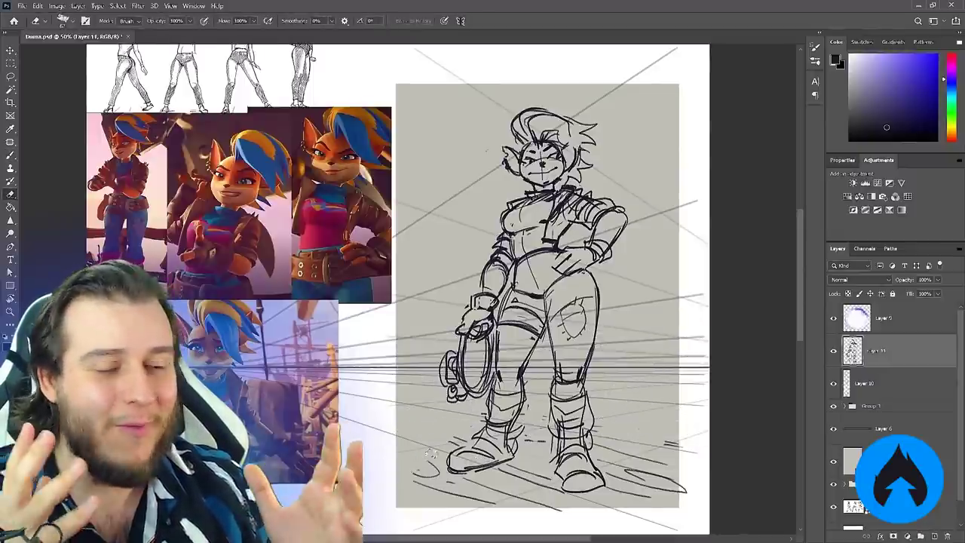
# Add a new line art layer above the figure sketch and lower the sketch layer's opacity to 26%
pyautogui.press('b')
pyautogui.hotkey('ctrl', 'shift', 'alt', 'n')
pyautogui.click(893, 382)
pyautogui.moveTo(937, 280); pyautogui.dragTo(897, 297)
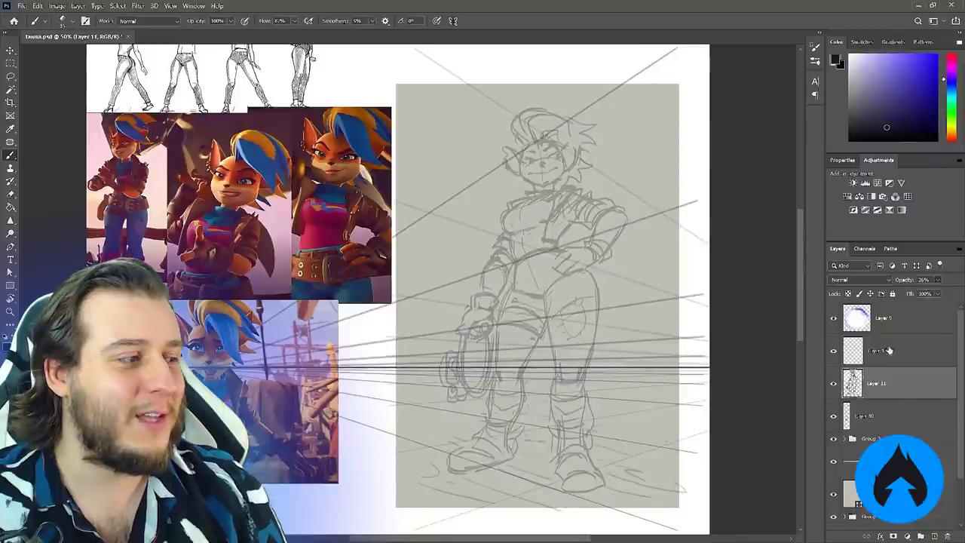
pyautogui.click(889, 351)
# Delete Layer 10, fade the perspective line group to a low opacity, and select the new line art layer
pyautogui.click(871, 438)
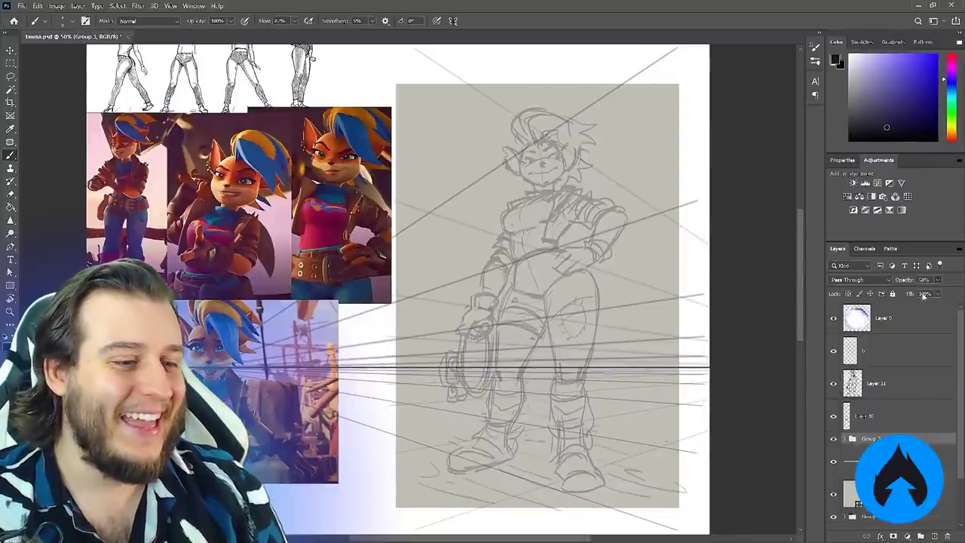
pyautogui.click(833, 440)
pyautogui.click(834, 440)
pyautogui.click(877, 418)
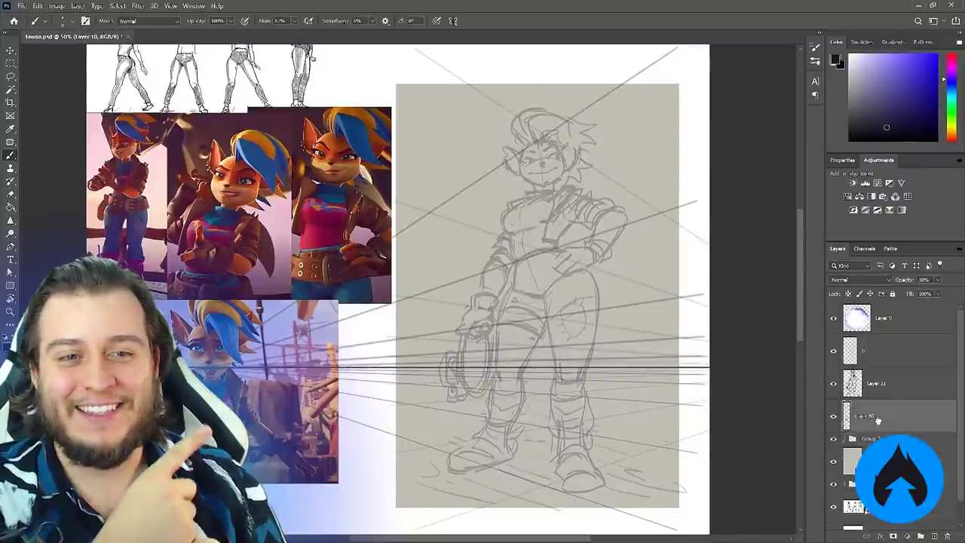
pyautogui.press('Delete')
pyautogui.moveTo(937, 280); pyautogui.dragTo(901, 296)
pyautogui.click(889, 349)
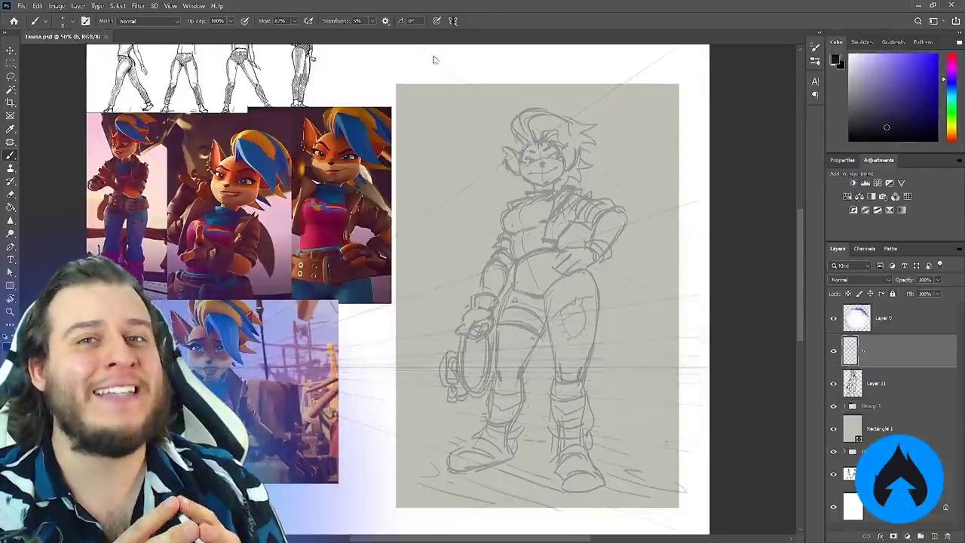
# Ink the head with its smirking face, pierced ear and spiky hair, and continue into the collar, top and jacket front
pyautogui.keyDown('ctrl'); pyautogui.click(554, 190); pyautogui.keyUp('ctrl')
pyautogui.keyDown('ctrl'); pyautogui.click(555, 190); pyautogui.keyUp('ctrl')
pyautogui.moveTo(541, 192); pyautogui.dragTo(580, 242)
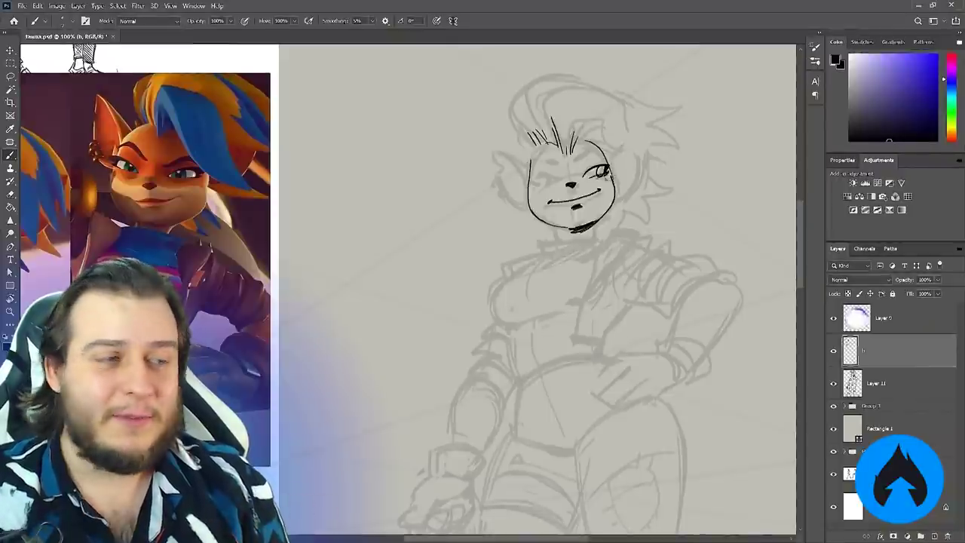
pyautogui.moveTo(539, 187); pyautogui.dragTo(553, 182)
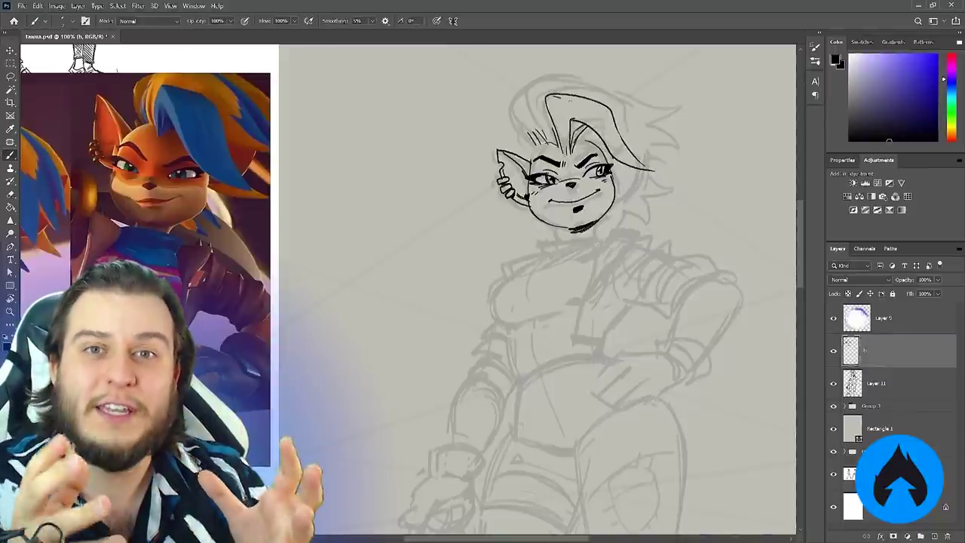
pyautogui.moveTo(552, 142); pyautogui.dragTo(606, 88)
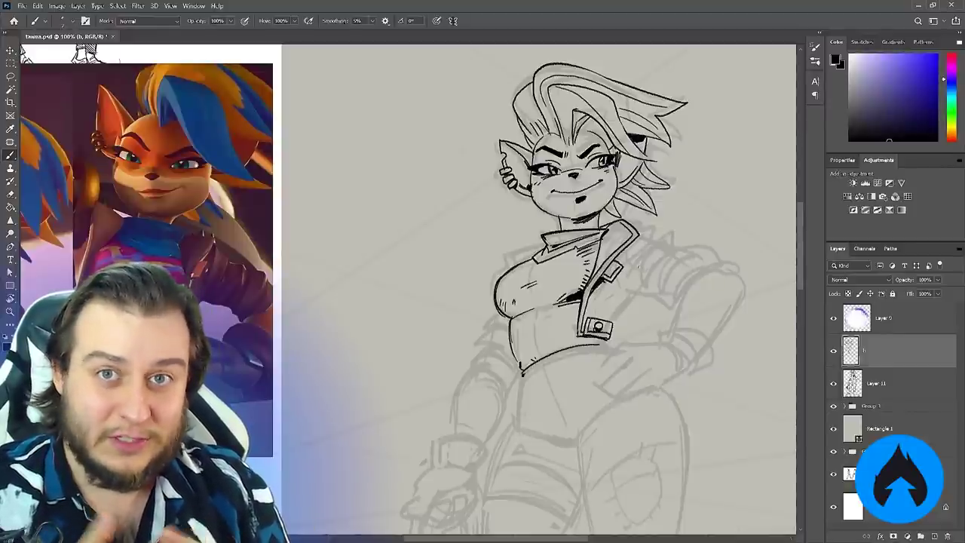
# Ink the jacket's bunched shoulder and rolled sleeve and the outline of the bent arm below it
pyautogui.moveTo(629, 269); pyautogui.dragTo(624, 286)
pyautogui.moveTo(650, 240); pyautogui.dragTo(629, 269)
pyautogui.moveTo(667, 245); pyautogui.dragTo(640, 285)
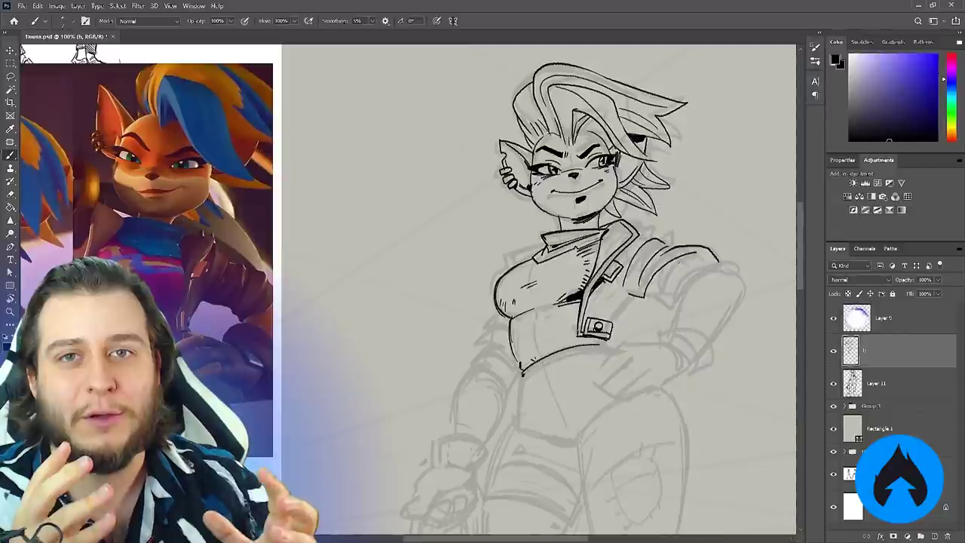
pyautogui.moveTo(701, 261); pyautogui.dragTo(712, 339)
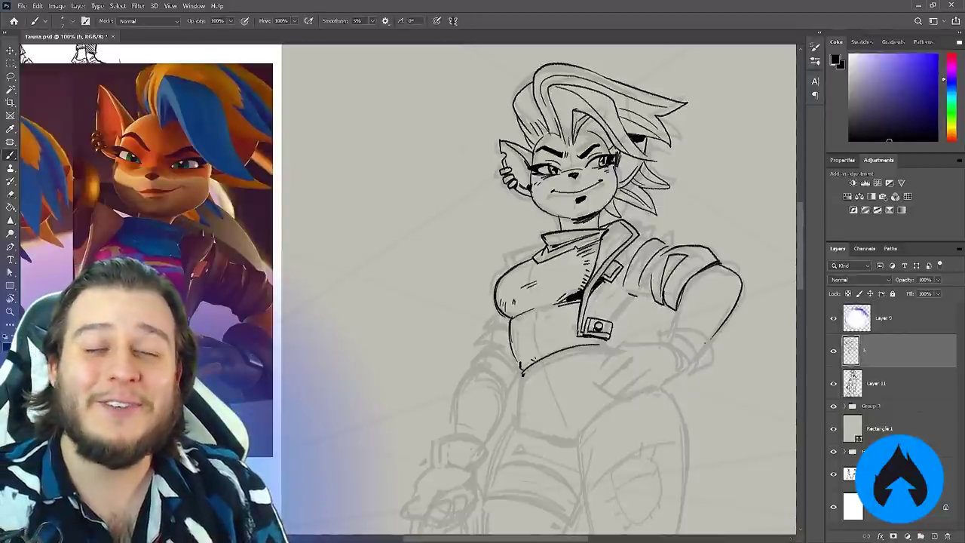
# Fill in the jacket's folds and dark underarm shadow, and add small spikes on the shoulder
pyautogui.moveTo(687, 288); pyautogui.dragTo(677, 326)
pyautogui.moveTo(656, 293); pyautogui.dragTo(629, 301)
pyautogui.moveTo(638, 289); pyautogui.dragTo(601, 321)
pyautogui.moveTo(626, 293); pyautogui.dragTo(619, 302)
pyautogui.moveTo(652, 282)
pyautogui.mouseDown()
pyautogui.moveTo(646, 298)
pyautogui.moveTo(675, 306)
pyautogui.mouseUp()
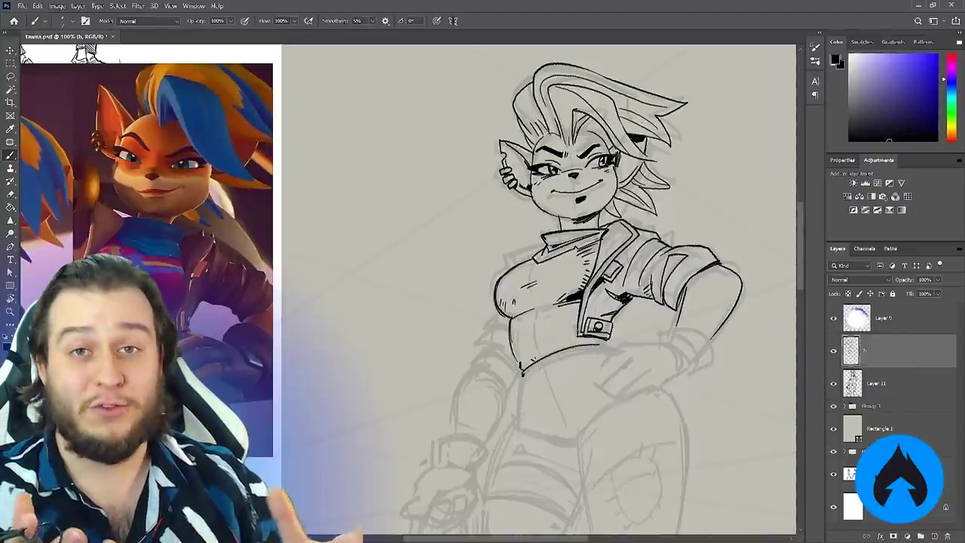
pyautogui.moveTo(632, 226); pyautogui.dragTo(642, 216)
pyautogui.moveTo(651, 231)
pyautogui.mouseDown()
pyautogui.moveTo(659, 220)
pyautogui.moveTo(643, 228)
pyautogui.moveTo(658, 234)
pyautogui.mouseUp()
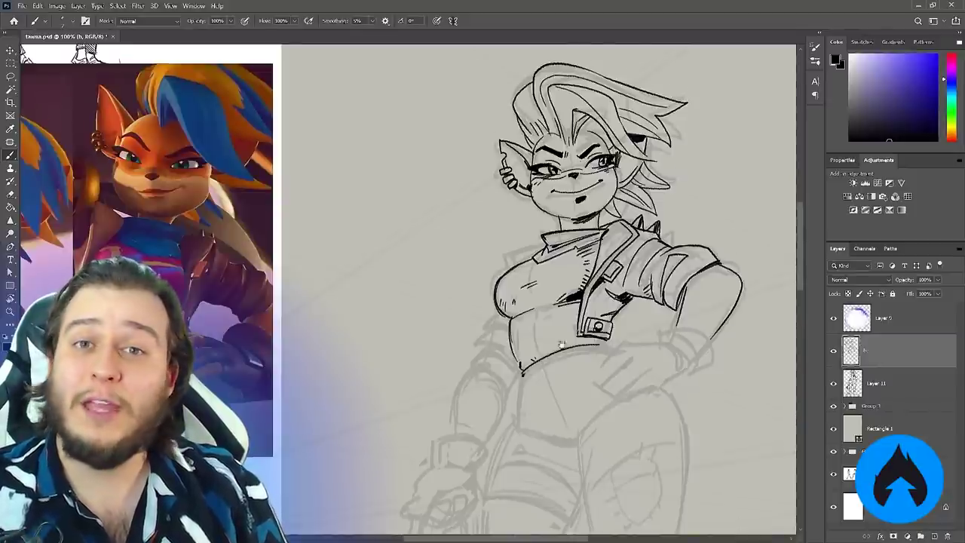
# Ink the glove on the hip with its flared cuff, wrist strap and bent fingers
pyautogui.scroll(-2, 539, 287)
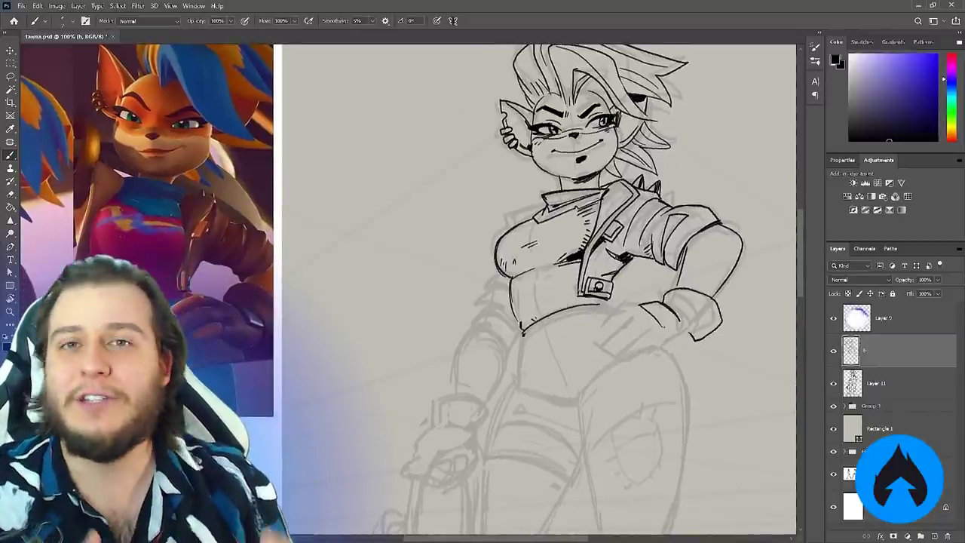
pyautogui.moveTo(664, 313); pyautogui.dragTo(700, 326)
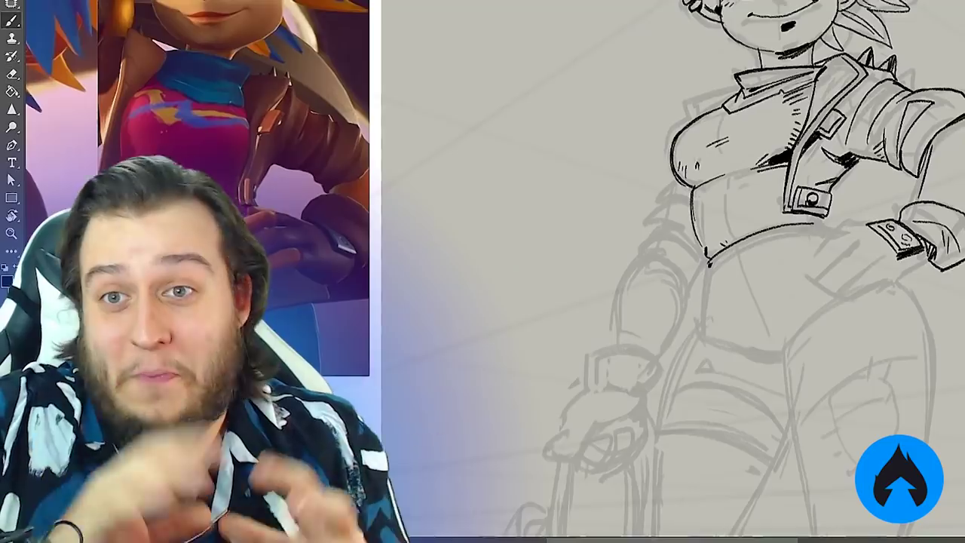
pyautogui.scroll(-2, 652, 244)
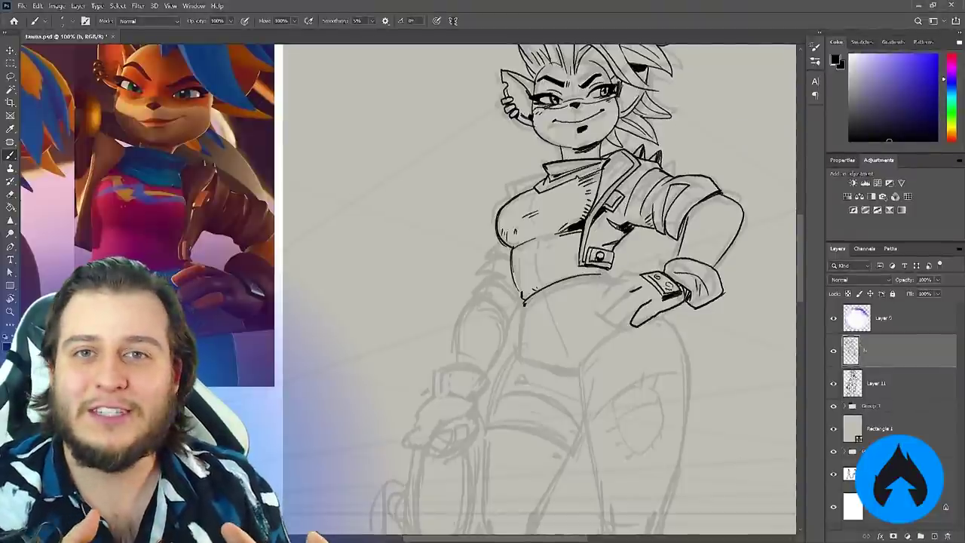
pyautogui.moveTo(624, 301); pyautogui.dragTo(629, 317)
pyautogui.hotkey('ctrl', 'z')
pyautogui.hotkey('ctrl', 'z')
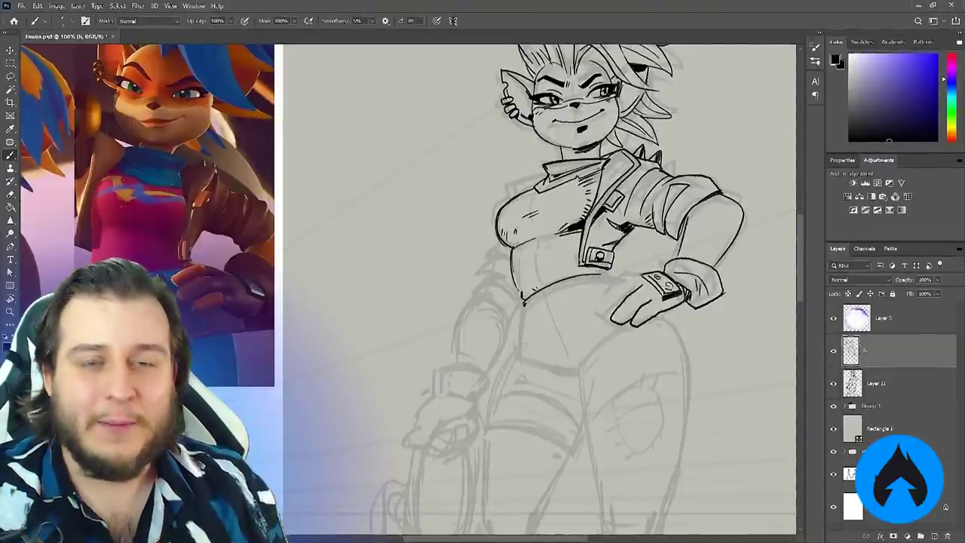
pyautogui.moveTo(615, 272); pyautogui.dragTo(635, 276)
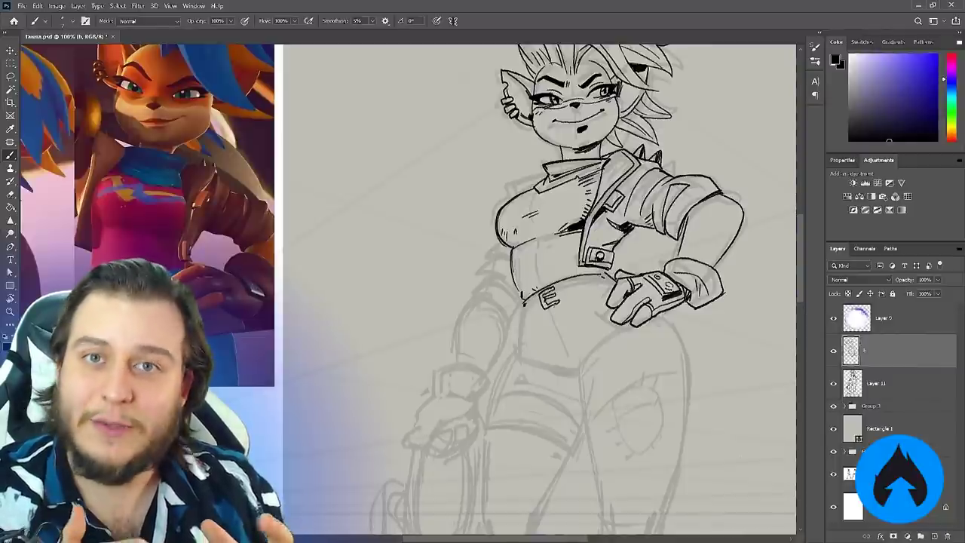
# Ink the trouser waistband and the wide belt below it with its punched holes
pyautogui.scroll(-1, 539, 289)
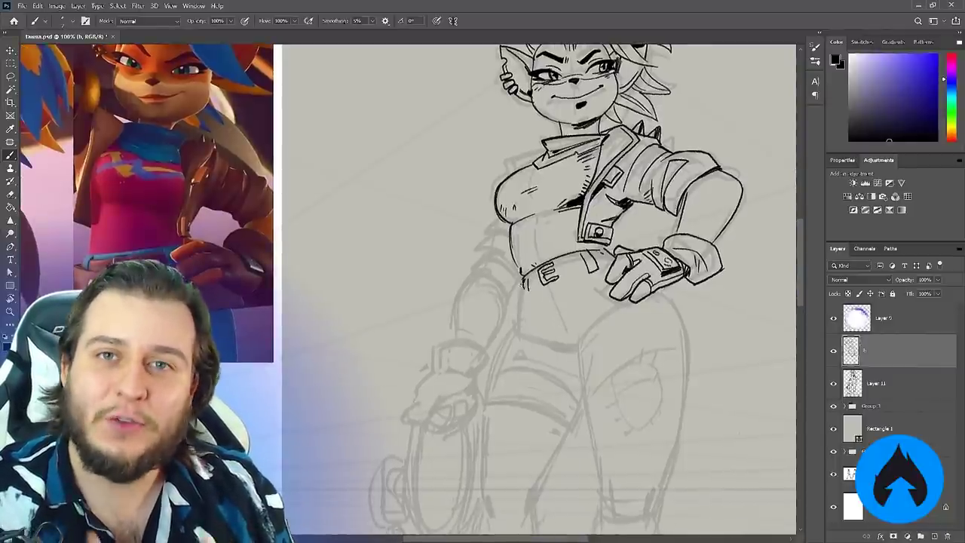
pyautogui.moveTo(523, 284); pyautogui.dragTo(611, 283)
pyautogui.moveTo(521, 283); pyautogui.dragTo(512, 317)
pyautogui.moveTo(511, 318); pyautogui.dragTo(677, 302)
pyautogui.press('e')
pyautogui.press('b')
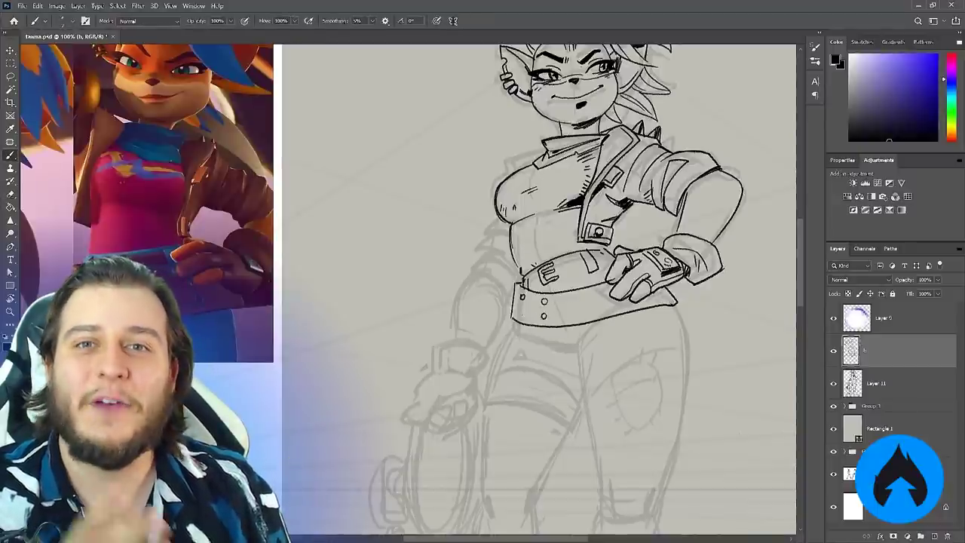
# Ink the large belt buckle with its prongs and clean up the belt lines around it
pyautogui.click(521, 316)
pyautogui.press('e')
pyautogui.moveTo(563, 327); pyautogui.dragTo(571, 325)
pyautogui.press('b')
pyautogui.moveTo(561, 291)
pyautogui.mouseDown()
pyautogui.moveTo(567, 334)
pyautogui.moveTo(591, 323)
pyautogui.mouseUp()
pyautogui.hotkey('ctrl', 'z')
pyautogui.press('e')
pyautogui.press('b')
pyautogui.press('e')
pyautogui.press('b')
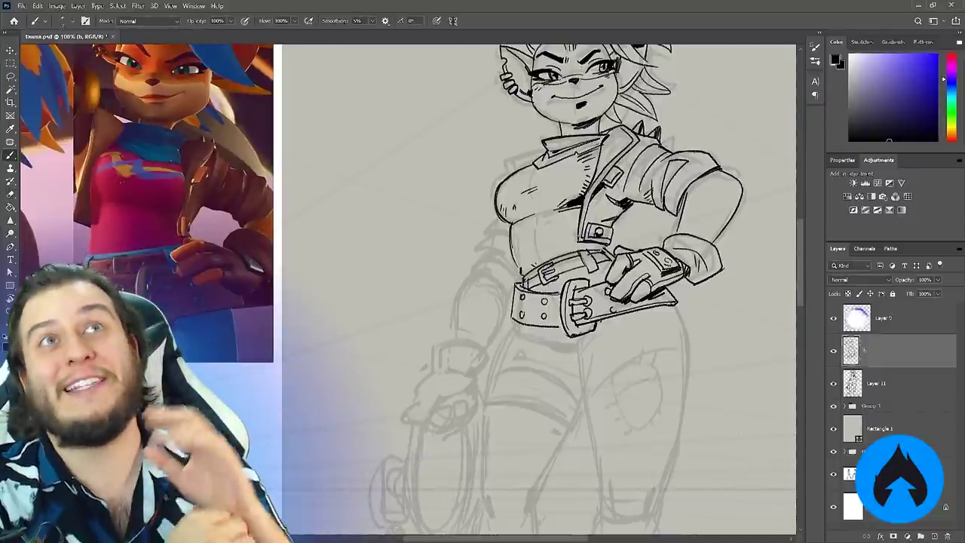
# Ink the outer and inner contours of both trouser legs down to the knees
pyautogui.moveTo(503, 382); pyautogui.dragTo(509, 335)
pyautogui.keyDown('alt'); pyautogui.click(510, 335); pyautogui.keyUp('alt')
pyautogui.moveTo(520, 298)
pyautogui.mouseDown()
pyautogui.moveTo(560, 312)
pyautogui.moveTo(496, 368)
pyautogui.mouseUp()
pyautogui.moveTo(501, 336); pyautogui.dragTo(503, 424)
pyautogui.moveTo(532, 410); pyautogui.dragTo(530, 420)
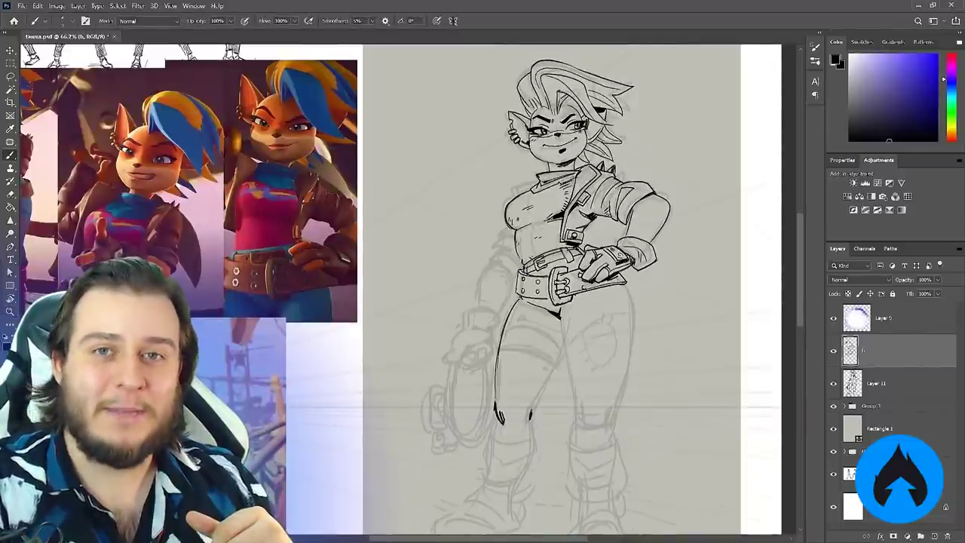
pyautogui.moveTo(562, 313); pyautogui.dragTo(577, 425)
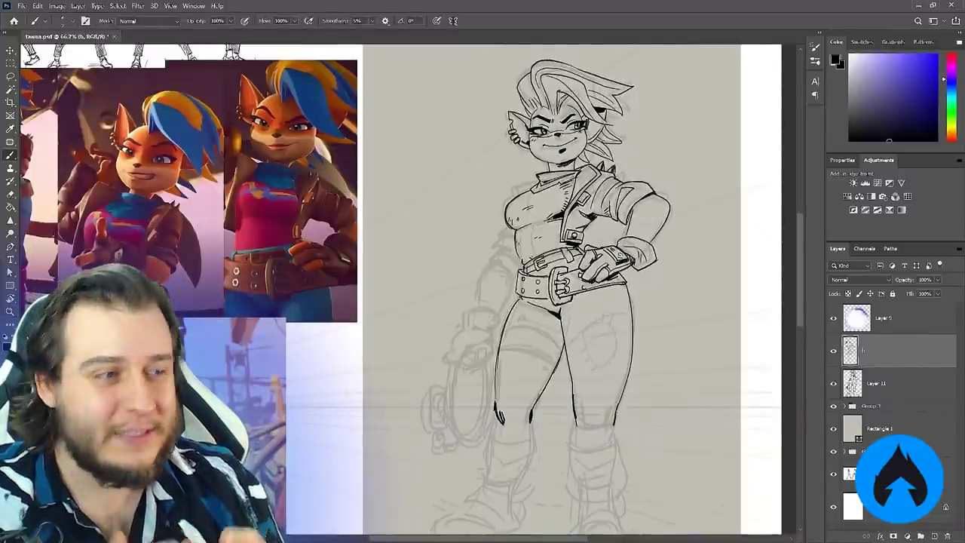
# Draw small rips on one trouser thigh and a stitched patch on the other
pyautogui.moveTo(501, 379); pyautogui.dragTo(590, 338)
pyautogui.keyDown('ctrl'); pyautogui.click(501, 323); pyautogui.keyUp('ctrl')
pyautogui.moveTo(378, 378); pyautogui.dragTo(568, 339)
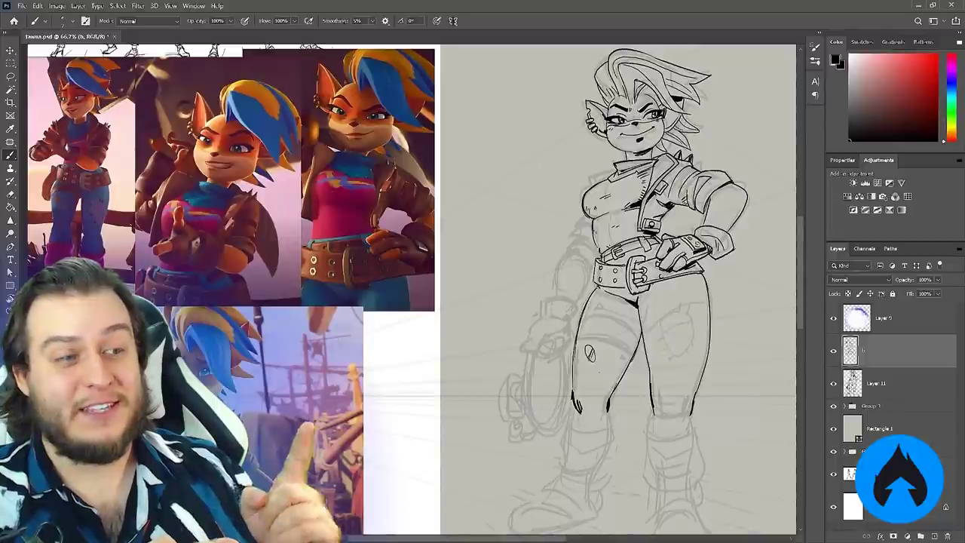
pyautogui.moveTo(599, 365); pyautogui.dragTo(600, 372)
pyautogui.moveTo(600, 303); pyautogui.dragTo(602, 307)
pyautogui.moveTo(685, 309); pyautogui.dragTo(660, 324)
pyautogui.moveTo(659, 324)
pyautogui.mouseDown()
pyautogui.moveTo(670, 360)
pyautogui.moveTo(684, 364)
pyautogui.mouseUp()
pyautogui.moveTo(690, 309)
pyautogui.mouseDown()
pyautogui.moveTo(684, 364)
pyautogui.moveTo(683, 313)
pyautogui.mouseUp()
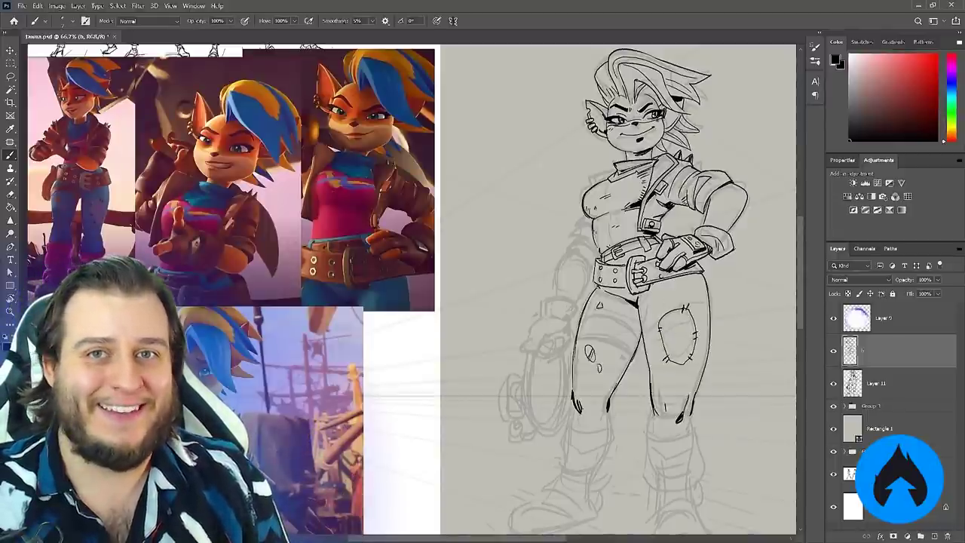
# Ink the trouser hems of both legs just below the knees
pyautogui.moveTo(573, 405); pyautogui.dragTo(571, 430)
pyautogui.moveTo(571, 429); pyautogui.dragTo(649, 433)
pyautogui.moveTo(649, 434); pyautogui.dragTo(693, 432)
pyautogui.moveTo(691, 416); pyautogui.dragTo(693, 432)
# Ink the strap wrapped around the thigh with its upper and lower edges
pyautogui.scroll(1, 607, 350)
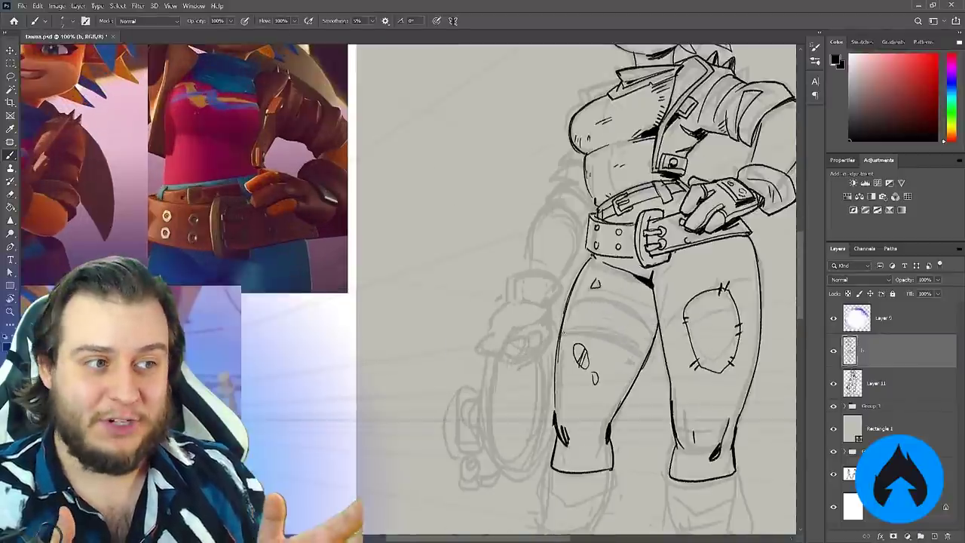
pyautogui.moveTo(562, 333); pyautogui.dragTo(645, 357)
pyautogui.moveTo(628, 310); pyautogui.dragTo(654, 336)
pyautogui.moveTo(564, 305)
pyautogui.mouseDown()
pyautogui.moveTo(627, 312)
pyautogui.moveTo(558, 337)
pyautogui.mouseUp()
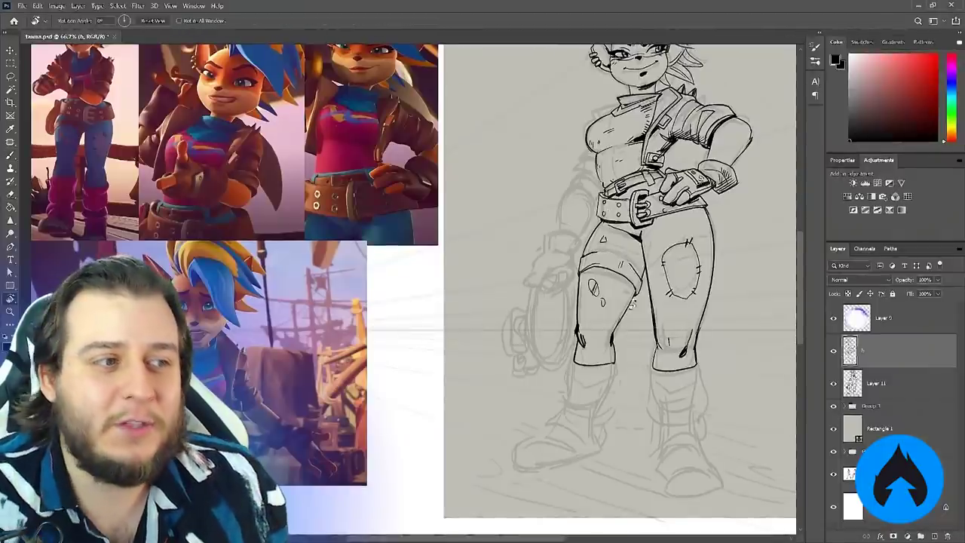
pyautogui.keyDown('ctrl'); pyautogui.click(625, 267); pyautogui.keyUp('ctrl')
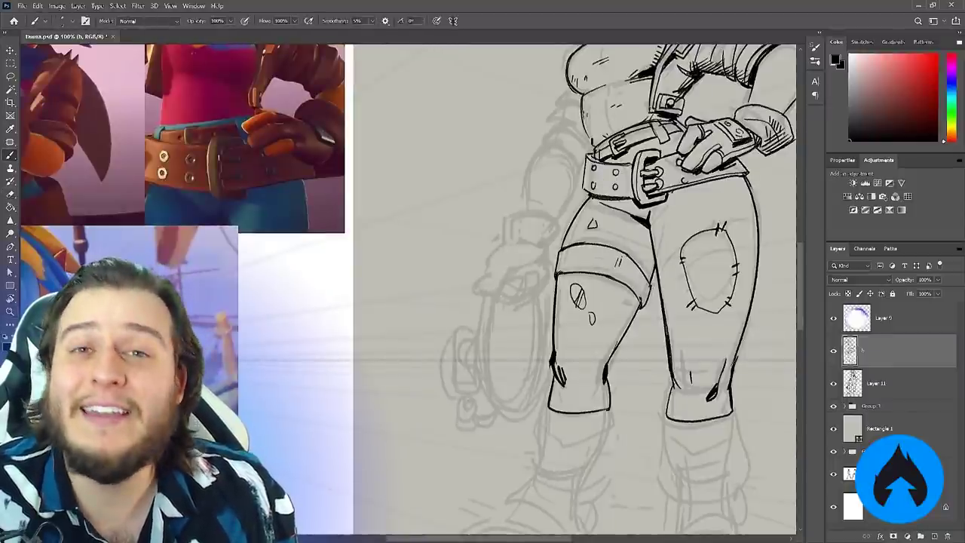
pyautogui.moveTo(557, 272); pyautogui.dragTo(634, 291)
# Ink the outer contours and folded tops of both leg warmers below the trouser hems
pyautogui.press('r')
pyautogui.moveTo(618, 290); pyautogui.dragTo(559, 436)
pyautogui.moveTo(537, 373)
pyautogui.mouseDown()
pyautogui.moveTo(567, 401)
pyautogui.moveTo(583, 446)
pyautogui.mouseUp()
pyautogui.press('r')
pyautogui.moveTo(602, 400)
pyautogui.mouseDown()
pyautogui.moveTo(632, 287)
pyautogui.moveTo(625, 230)
pyautogui.mouseUp()
pyautogui.moveTo(561, 448); pyautogui.dragTo(568, 329)
pyautogui.keyDown('alt'); pyautogui.click(570, 326); pyautogui.keyUp('alt')
pyautogui.moveTo(575, 295)
pyautogui.mouseDown()
pyautogui.moveTo(585, 332)
pyautogui.moveTo(566, 350)
pyautogui.mouseUp()
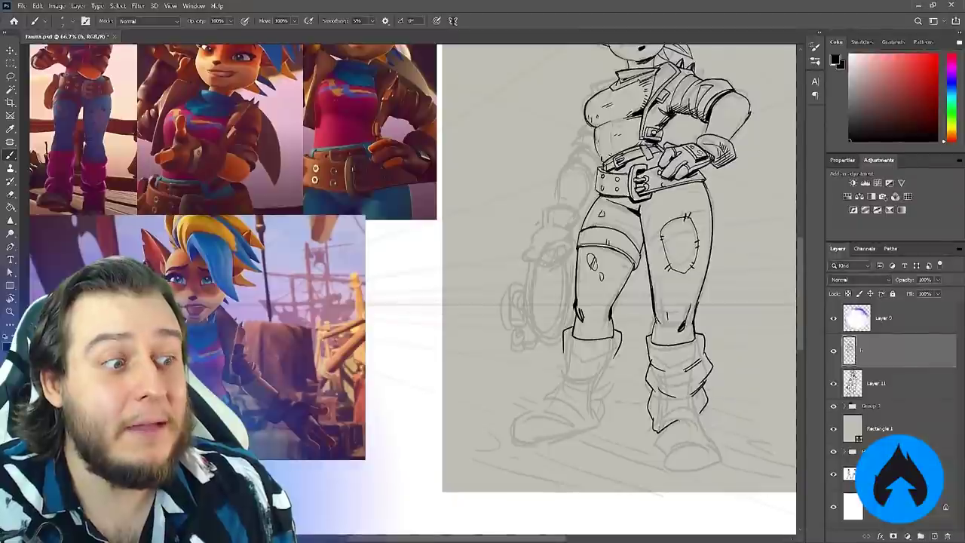
# Ink the lower folds and vertical knit ribbing of both leg warmers, and save the drawing
pyautogui.moveTo(659, 422); pyautogui.dragTo(687, 408)
pyautogui.moveTo(655, 407); pyautogui.dragTo(666, 416)
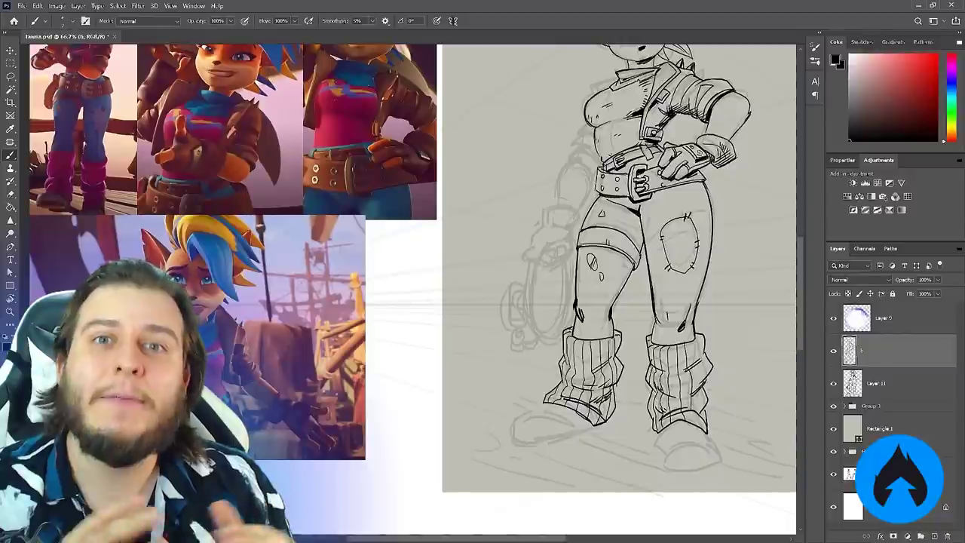
pyautogui.moveTo(632, 324)
pyautogui.mouseDown()
pyautogui.moveTo(668, 444)
pyautogui.moveTo(624, 382)
pyautogui.moveTo(657, 399)
pyautogui.mouseUp()
pyautogui.hotkey('ctrl', 's')
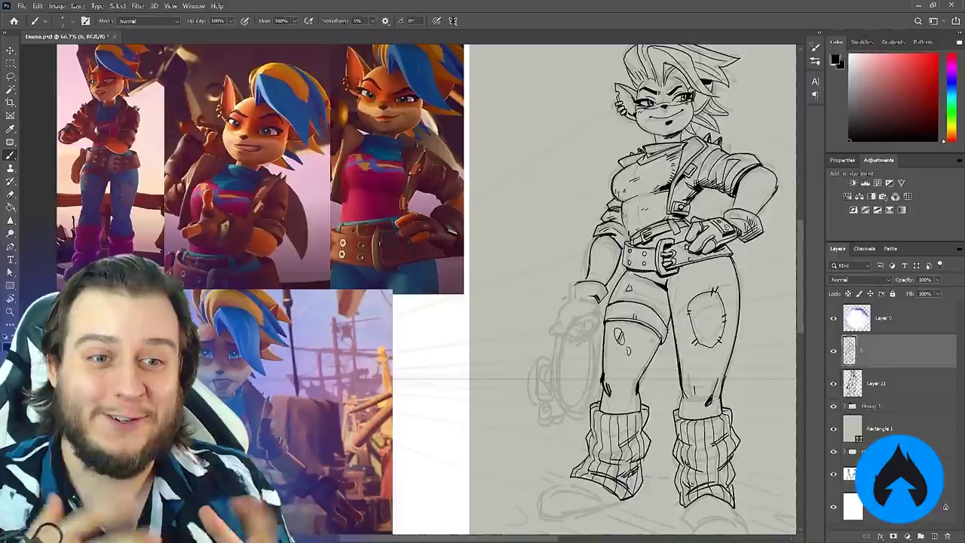
# Ink the lowered gloved hand and the coiled rope it holds, with twist marks along the coil
pyautogui.moveTo(581, 317)
pyautogui.mouseDown()
pyautogui.moveTo(582, 295)
pyautogui.moveTo(557, 303)
pyautogui.mouseUp()
pyautogui.moveTo(558, 306); pyautogui.dragTo(574, 299)
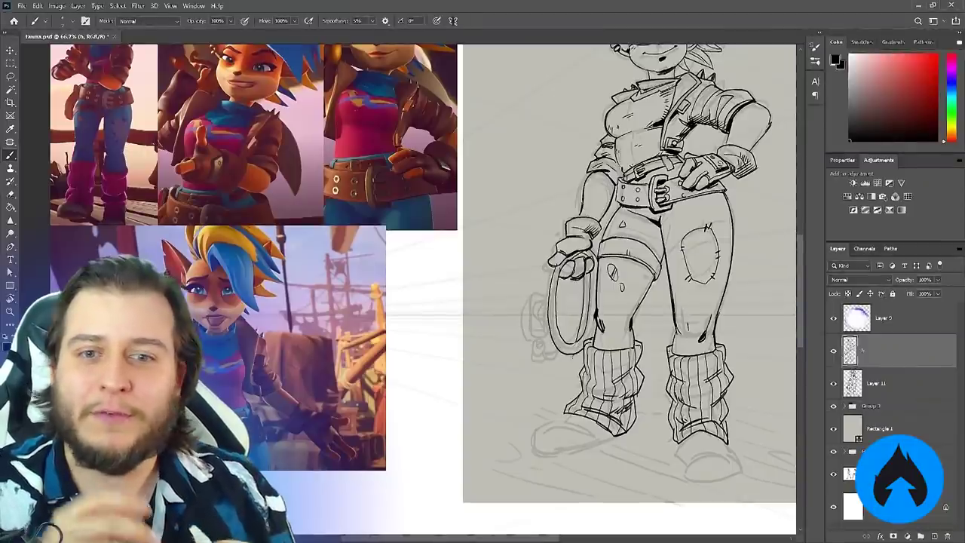
pyautogui.hotkey('ctrl', 'z')
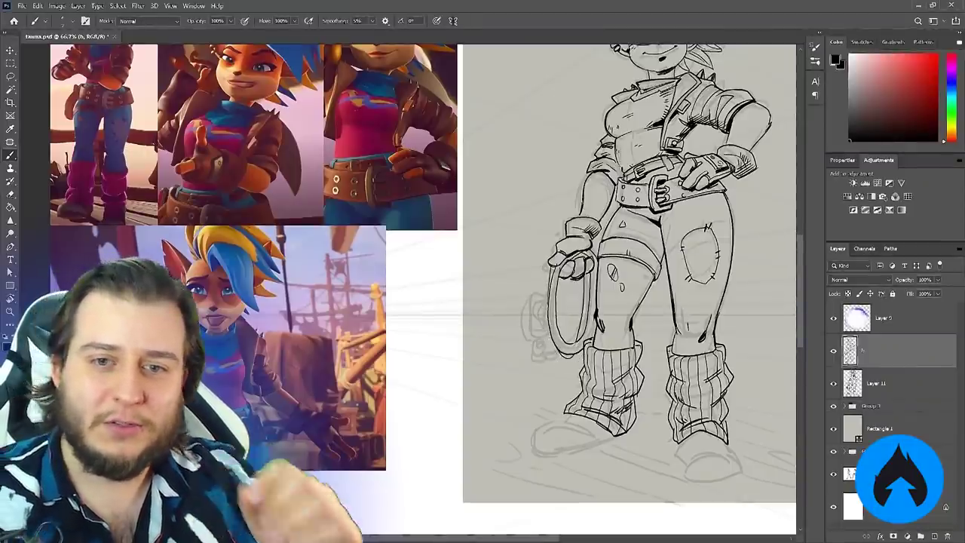
pyautogui.moveTo(548, 307); pyautogui.dragTo(561, 353)
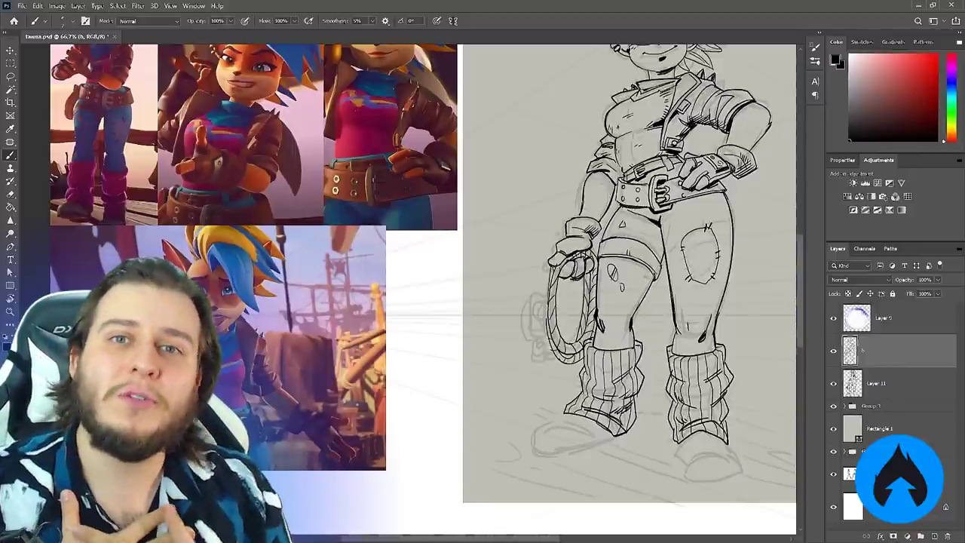
# Ink the knotted handle end hanging beside the rope coil and darken the coil's shaded parts
pyautogui.moveTo(549, 336)
pyautogui.mouseDown()
pyautogui.moveTo(549, 304)
pyautogui.moveTo(566, 286)
pyautogui.moveTo(548, 298)
pyautogui.moveTo(548, 287)
pyautogui.moveTo(562, 305)
pyautogui.mouseUp()
pyautogui.moveTo(561, 224); pyautogui.dragTo(540, 311)
pyautogui.moveTo(567, 244); pyautogui.dragTo(553, 288)
pyautogui.moveTo(571, 291); pyautogui.dragTo(600, 309)
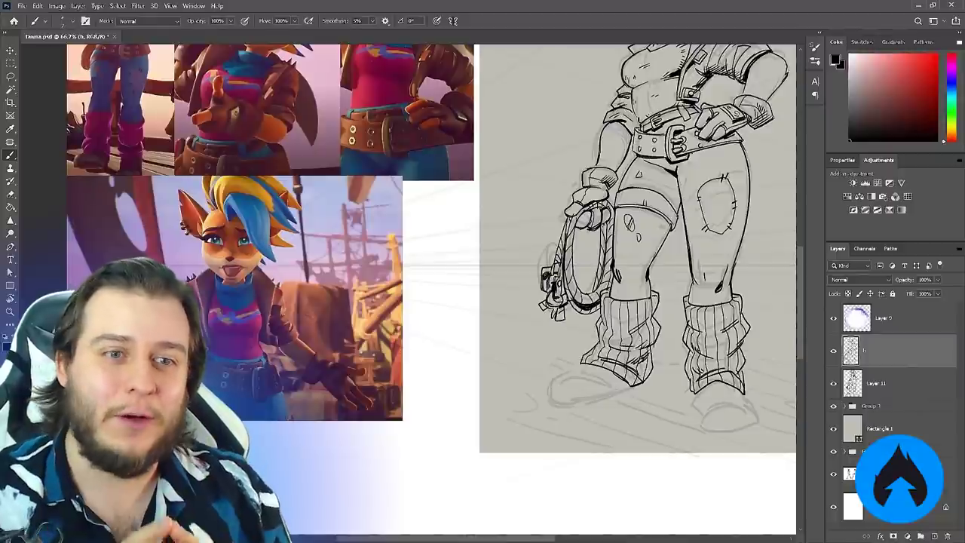
pyautogui.moveTo(571, 219); pyautogui.dragTo(589, 206)
# Ink the toe cap and sole of the shoe on the rope side
pyautogui.moveTo(603, 362)
pyautogui.mouseDown()
pyautogui.moveTo(601, 342)
pyautogui.moveTo(629, 424)
pyautogui.moveTo(592, 348)
pyautogui.mouseUp()
pyautogui.moveTo(584, 350)
pyautogui.mouseDown()
pyautogui.moveTo(543, 364)
pyautogui.moveTo(566, 387)
pyautogui.mouseUp()
pyautogui.moveTo(565, 387); pyautogui.dragTo(625, 372)
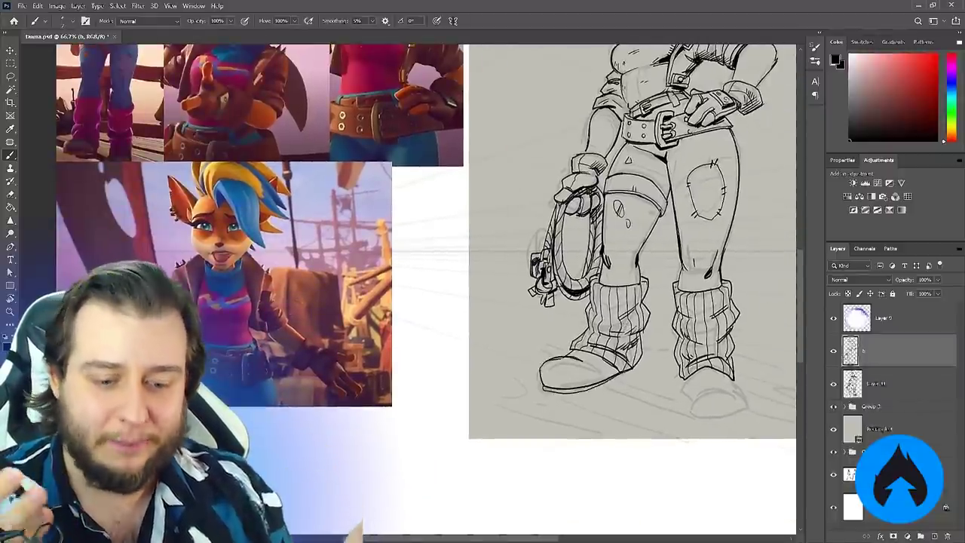
# Ink the rounded toe and sole of the other shoe and clean up its lines
pyautogui.moveTo(720, 377); pyautogui.dragTo(620, 367)
pyautogui.moveTo(594, 386); pyautogui.dragTo(648, 389)
pyautogui.moveTo(584, 369); pyautogui.dragTo(594, 394)
pyautogui.press('e')
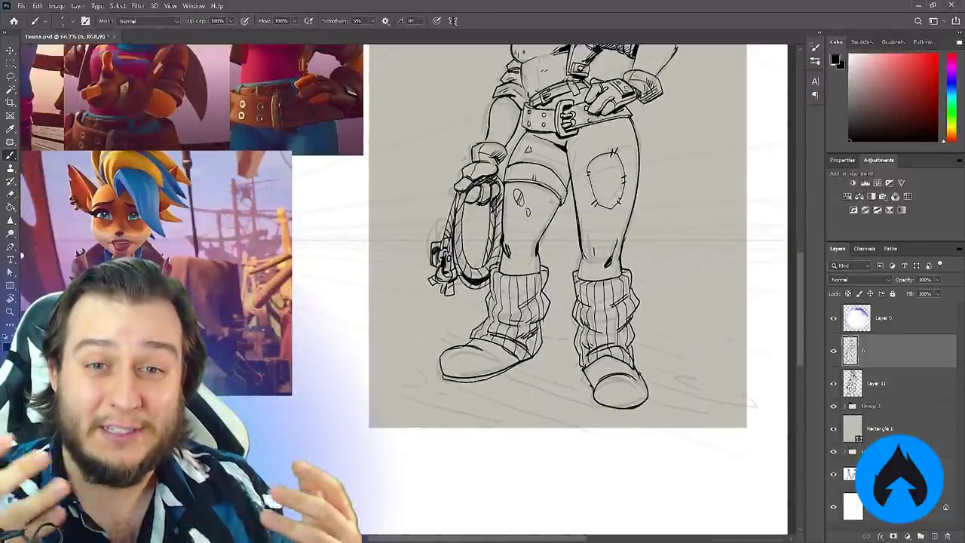
pyautogui.moveTo(582, 375)
pyautogui.mouseDown()
pyautogui.moveTo(611, 412)
pyautogui.moveTo(647, 394)
pyautogui.mouseUp()
pyautogui.moveTo(468, 373); pyautogui.dragTo(598, 438)
# Check the footwear in the full-body reference and ink dark straps across both shoes with hatching on the leg warmers
pyautogui.press('z')
pyautogui.click(149, 181)
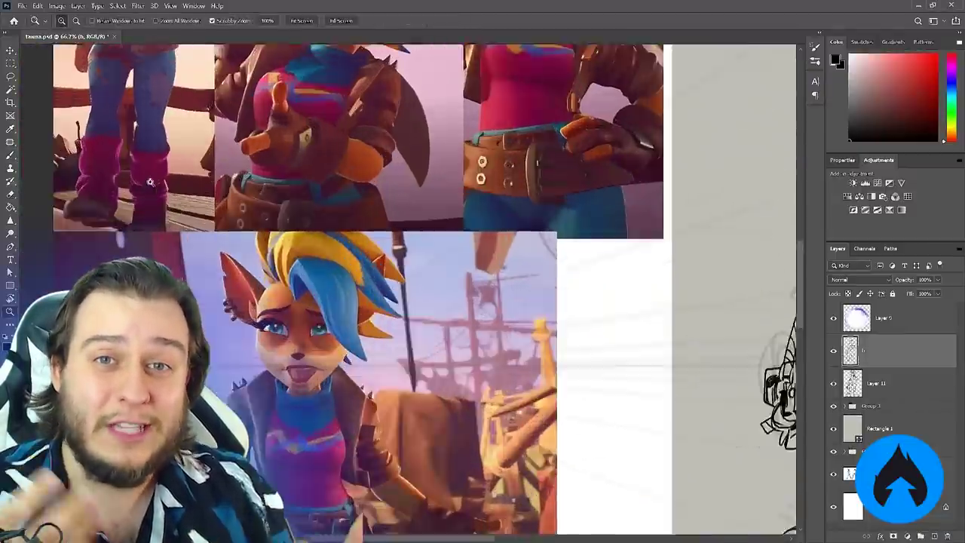
pyautogui.click(149, 181)
pyautogui.moveTo(148, 181); pyautogui.dragTo(329, 227)
pyautogui.keyDown('alt'); pyautogui.click(132, 108); pyautogui.keyUp('alt')
pyautogui.keyDown('alt'); pyautogui.click(132, 108); pyautogui.keyUp('alt')
pyautogui.moveTo(472, 301); pyautogui.dragTo(229, 187)
pyautogui.press('b')
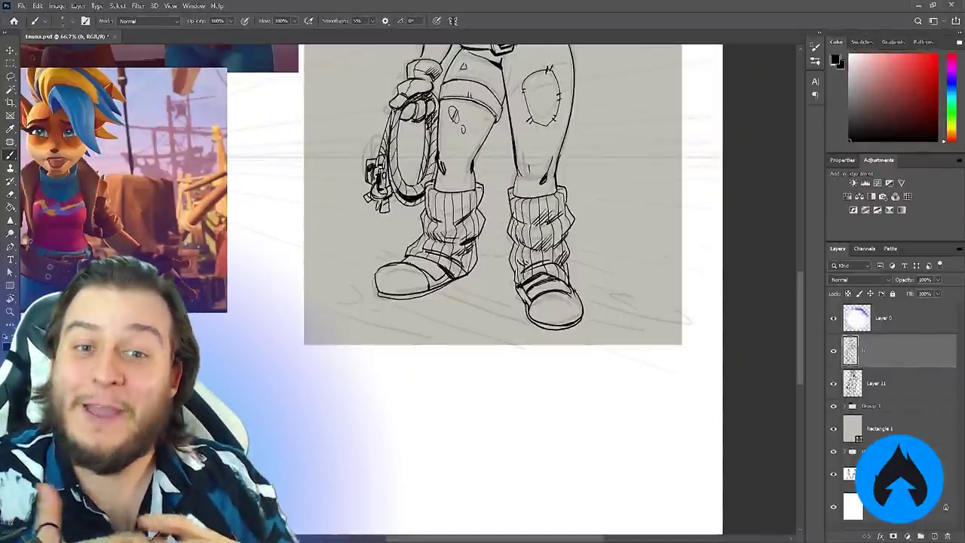
# Add highlight marks on the shoe toes and ink ground cracks and small pebbles around the feet
pyautogui.moveTo(539, 309); pyautogui.dragTo(553, 313)
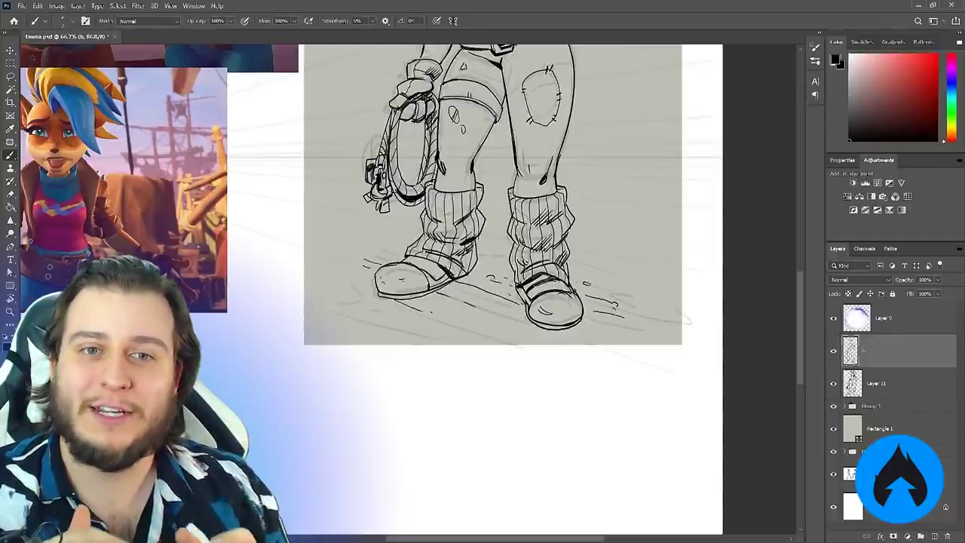
pyautogui.moveTo(570, 332); pyautogui.dragTo(584, 339)
pyautogui.moveTo(528, 301)
pyautogui.mouseDown()
pyautogui.moveTo(544, 342)
pyautogui.moveTo(540, 376)
pyautogui.mouseUp()
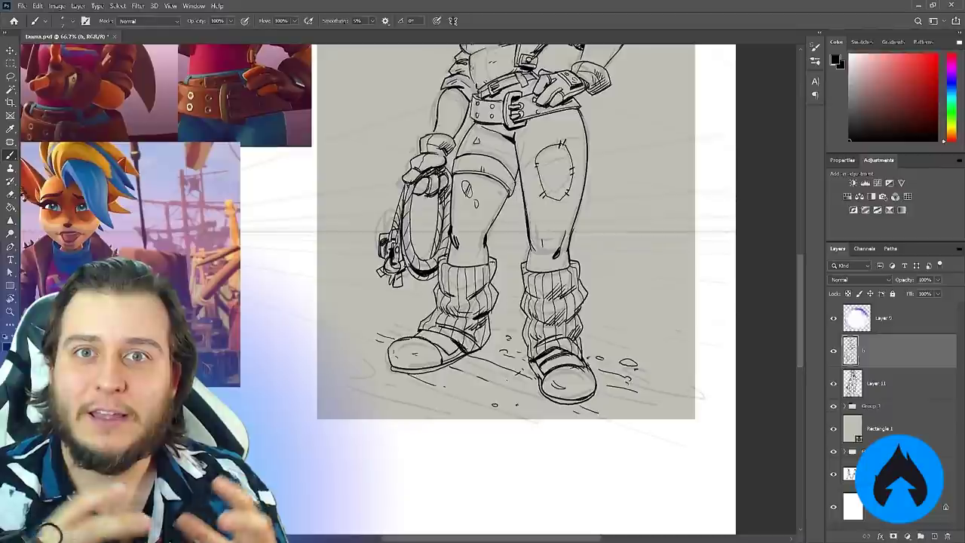
pyautogui.moveTo(589, 221); pyautogui.dragTo(571, 373)
# Save the drawing and compare the line art with the sketch layer hidden and shown again
pyautogui.hotkey('ctrl', '-')
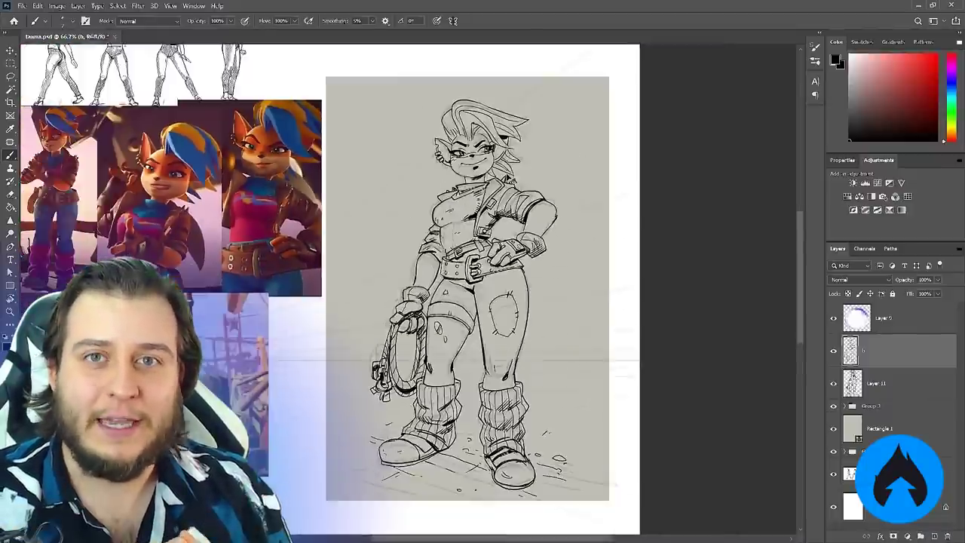
pyautogui.hotkey('ctrl', '-')
pyautogui.hotkey('ctrl', 's')
pyautogui.hotkey('ctrl', '+')
pyautogui.click(834, 385)
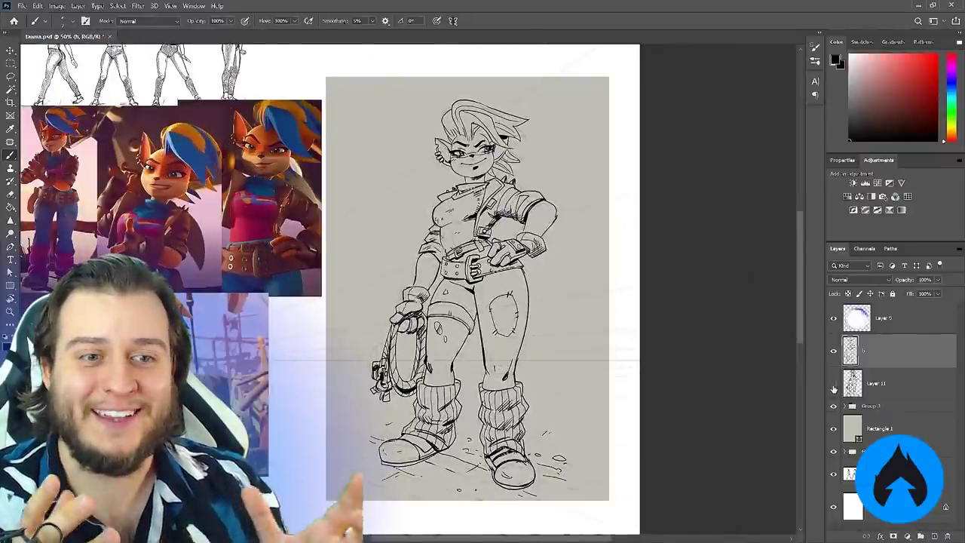
pyautogui.click(833, 384)
# Create a new layer above the line art and thicken the outer contours of the glove, rope, leg warmers and shoes
pyautogui.moveTo(451, 155); pyautogui.dragTo(455, 158)
pyautogui.click(459, 177)
pyautogui.press('b')
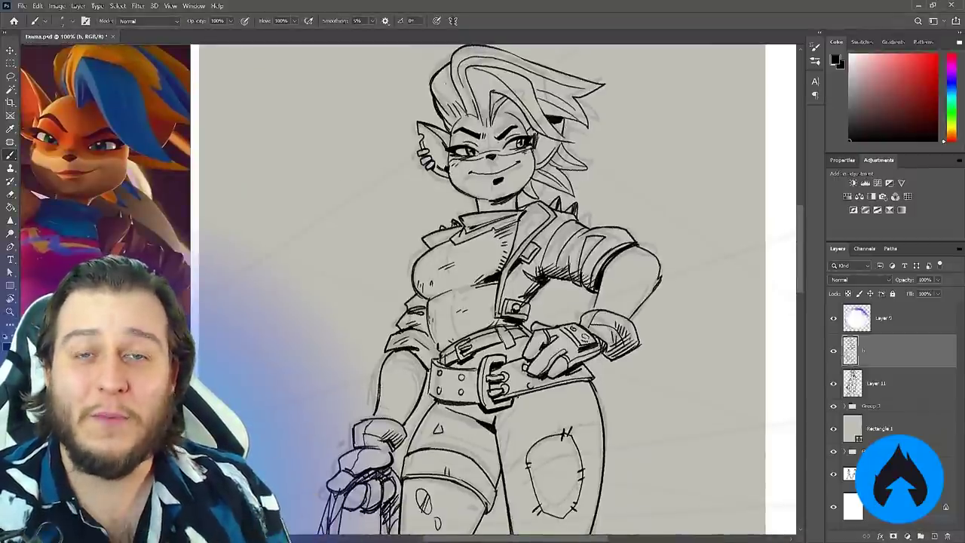
pyautogui.hotkey('ctrl', 'shift', 'alt', 'n')
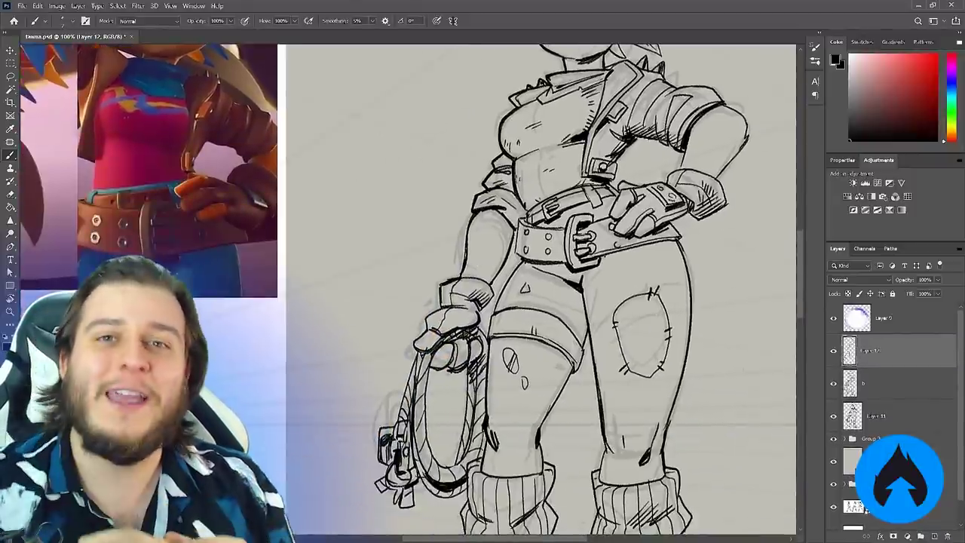
pyautogui.moveTo(415, 353); pyautogui.dragTo(400, 421)
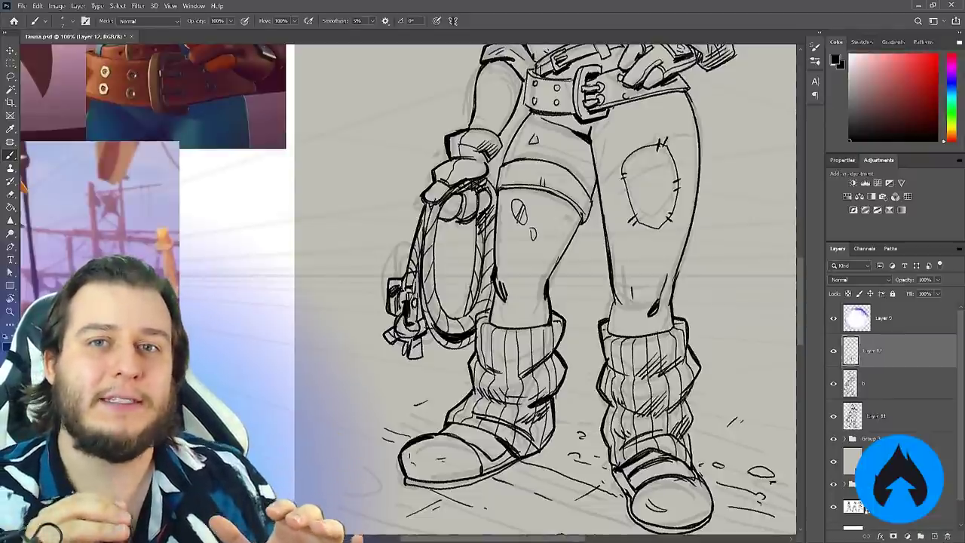
pyautogui.moveTo(573, 362); pyautogui.dragTo(538, 287)
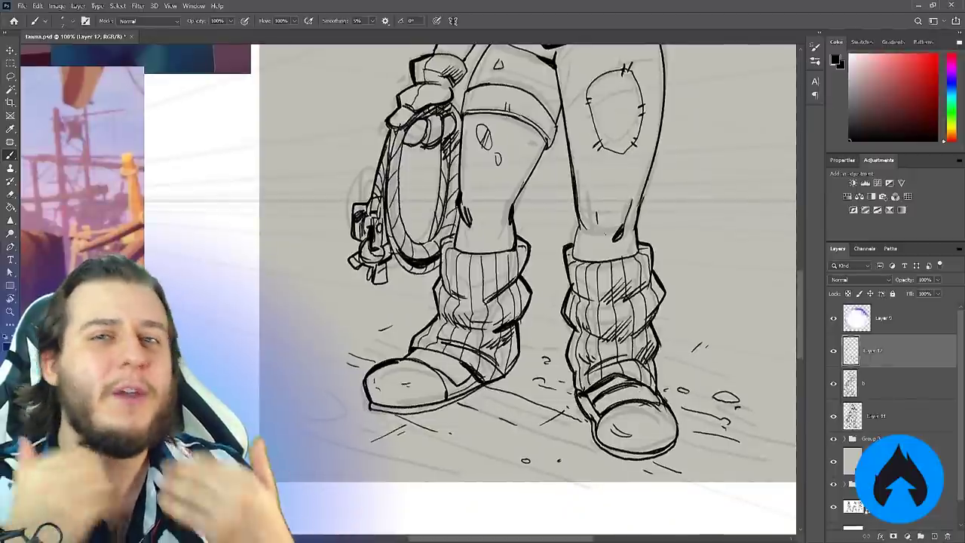
# Thicken the remaining leg and arm contours and add hatching to the thigh strap and elbow
pyautogui.scroll(4, 520, 287)
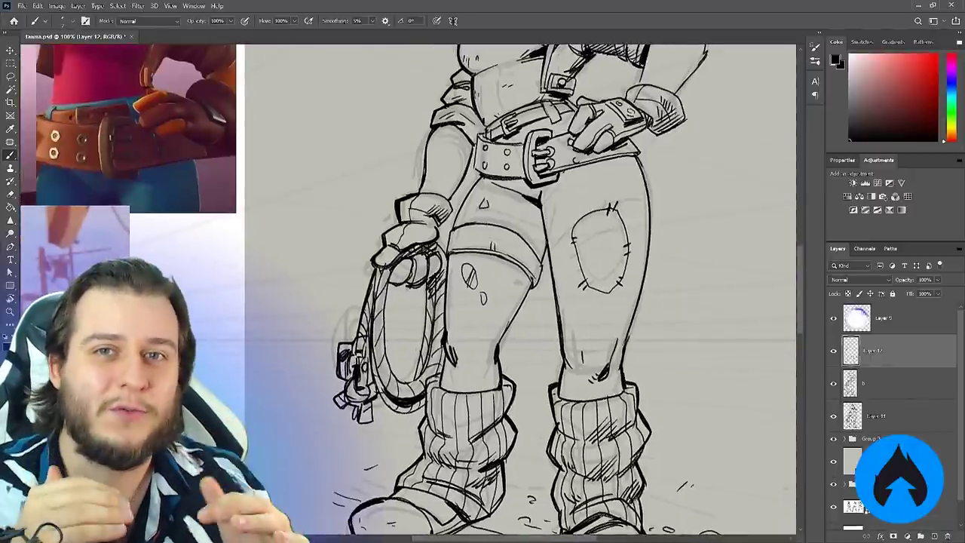
pyautogui.hotkey('ctrl', '-')
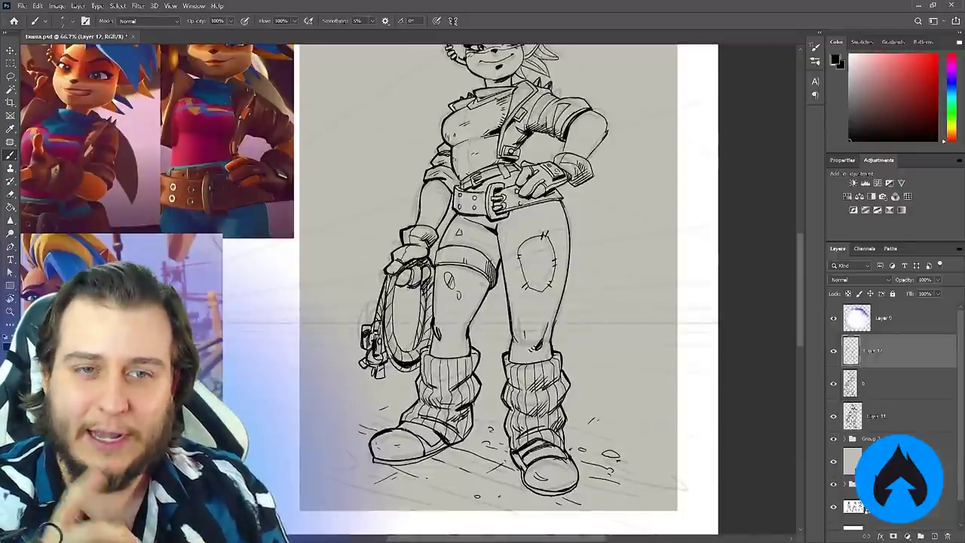
pyautogui.scroll(3, 490, 287)
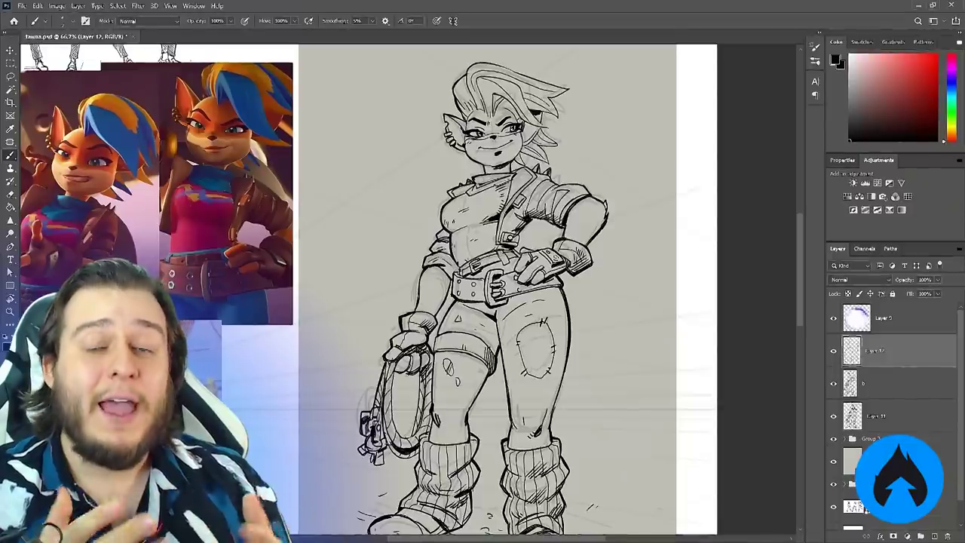
pyautogui.moveTo(520, 165); pyautogui.dragTo(530, 228)
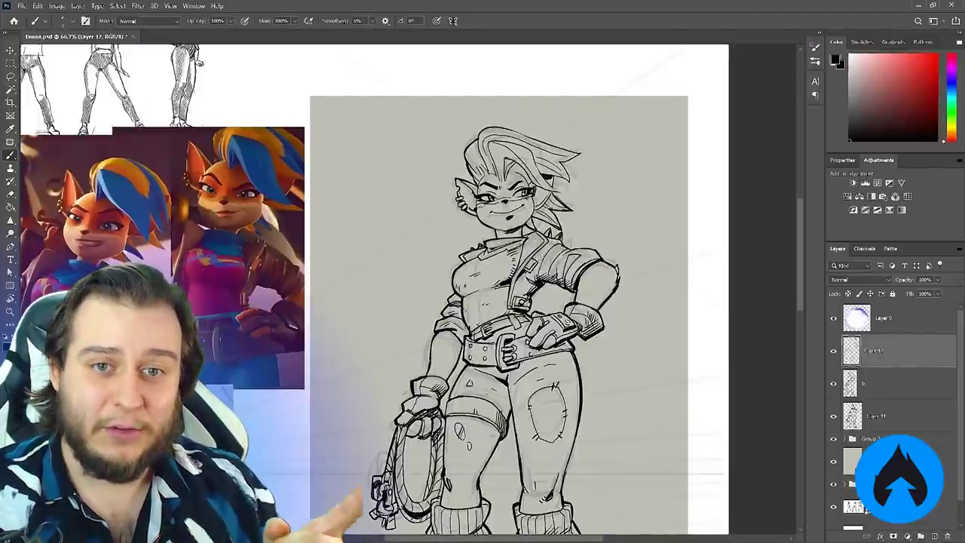
pyautogui.moveTo(482, 188); pyautogui.dragTo(447, 127)
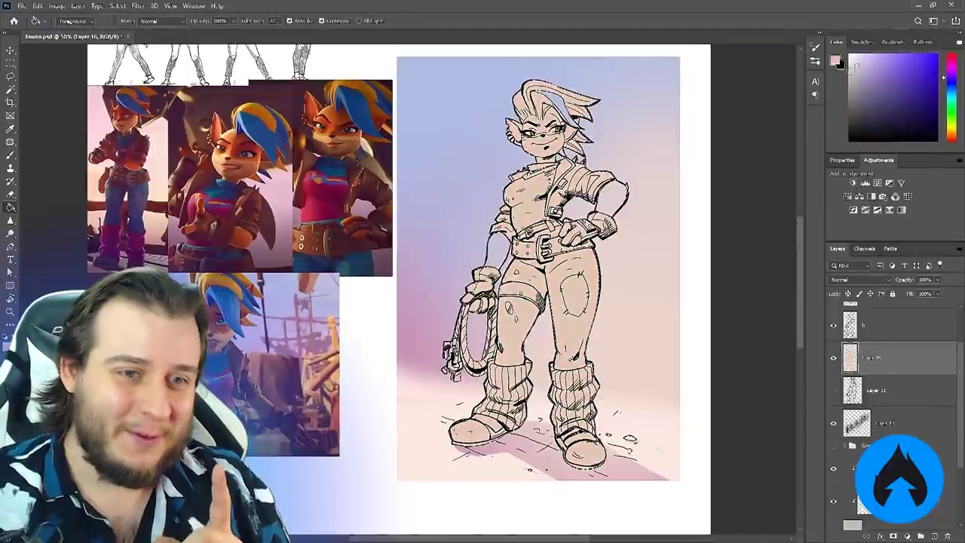
# Fill the character's base silhouette with a mid grey and deselect
pyautogui.click(862, 91)
pyautogui.click(582, 278)
pyautogui.hotkey('ctrl', 'd')
pyautogui.press('b')
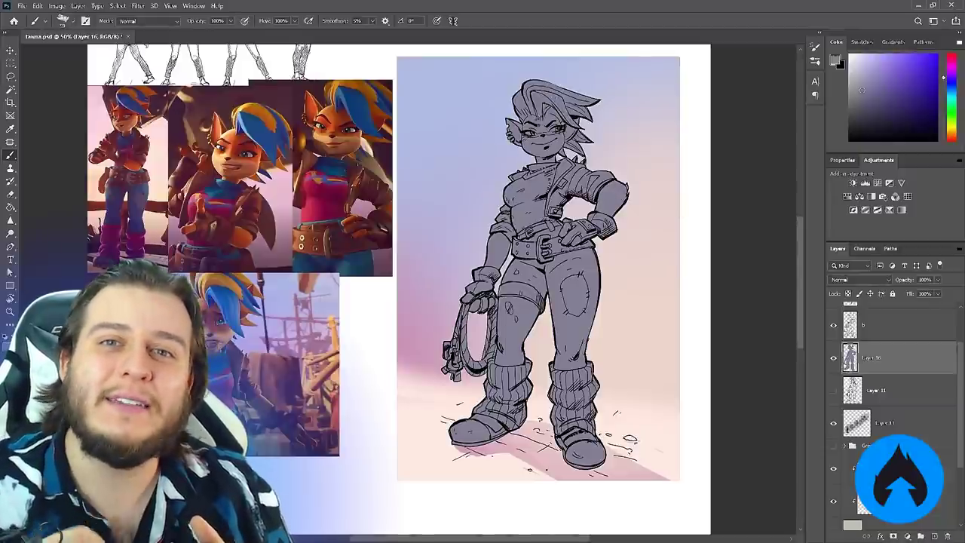
# Add a new layer clipped to the grey base, reduce the brush flow and paint the shirt bright pink
pyautogui.hotkey('ctrl', 'shift', 'alt', 'n')
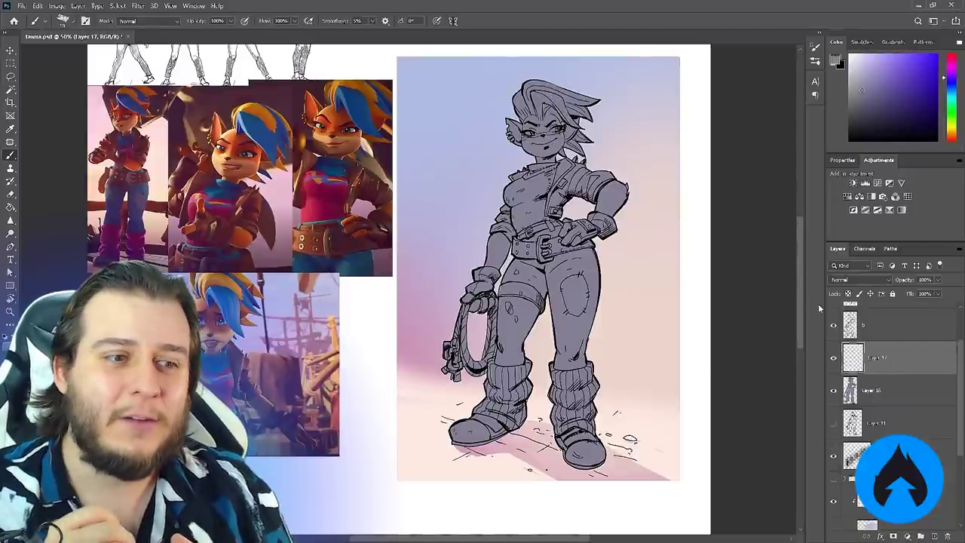
pyautogui.hotkey('ctrl', 'alt', 'g')
pyautogui.keyDown('alt'); pyautogui.click(312, 204); pyautogui.keyUp('alt')
pyautogui.moveTo(293, 21); pyautogui.dragTo(274, 30)
pyautogui.moveTo(523, 184)
pyautogui.mouseDown()
pyautogui.moveTo(528, 211)
pyautogui.moveTo(507, 202)
pyautogui.moveTo(524, 230)
pyautogui.moveTo(554, 170)
pyautogui.moveTo(539, 216)
pyautogui.mouseUp()
pyautogui.click(908, 69)
pyautogui.click(913, 63)
# Add another clipped layer and paint the jacket's sleeves, lapel and collar brown
pyautogui.hotkey('ctrl', 'shift', 'alt', 'n')
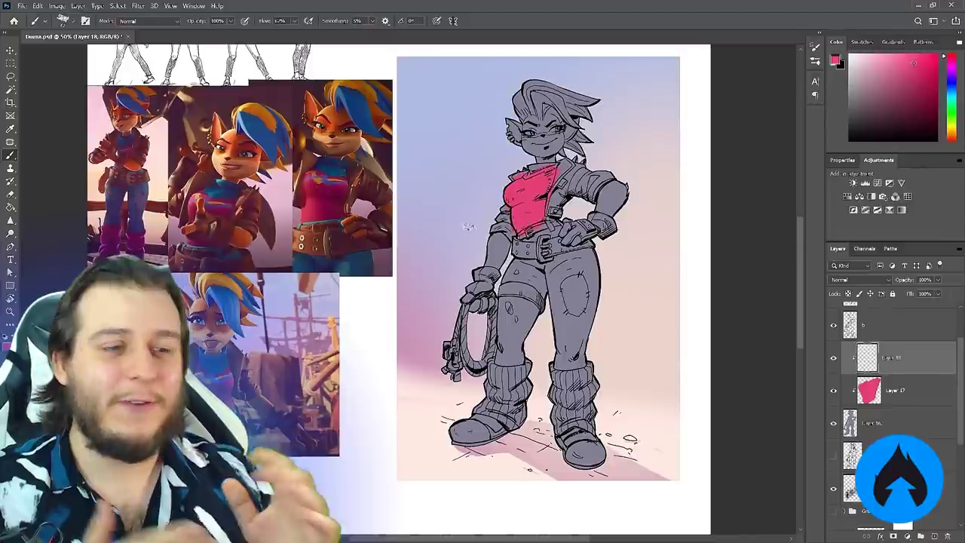
pyautogui.moveTo(507, 208); pyautogui.dragTo(501, 229)
pyautogui.moveTo(508, 223); pyautogui.dragTo(494, 227)
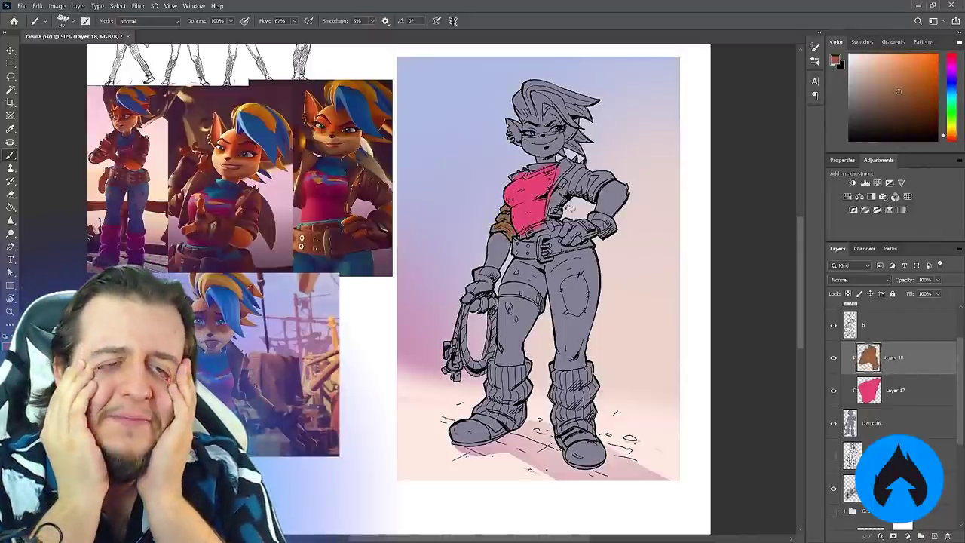
pyautogui.moveTo(564, 180)
pyautogui.mouseDown()
pyautogui.moveTo(551, 211)
pyautogui.moveTo(573, 177)
pyautogui.mouseUp()
pyautogui.moveTo(577, 181)
pyautogui.mouseDown()
pyautogui.moveTo(601, 176)
pyautogui.moveTo(571, 161)
pyautogui.mouseUp()
pyautogui.moveTo(512, 175); pyautogui.dragTo(527, 171)
# Paint both gloves and the raised glove's cuff brown, tidying the edges
pyautogui.moveTo(485, 276); pyautogui.dragTo(469, 294)
pyautogui.moveTo(471, 289)
pyautogui.mouseDown()
pyautogui.moveTo(496, 273)
pyautogui.moveTo(481, 309)
pyautogui.mouseUp()
pyautogui.press('e')
pyautogui.press('b')
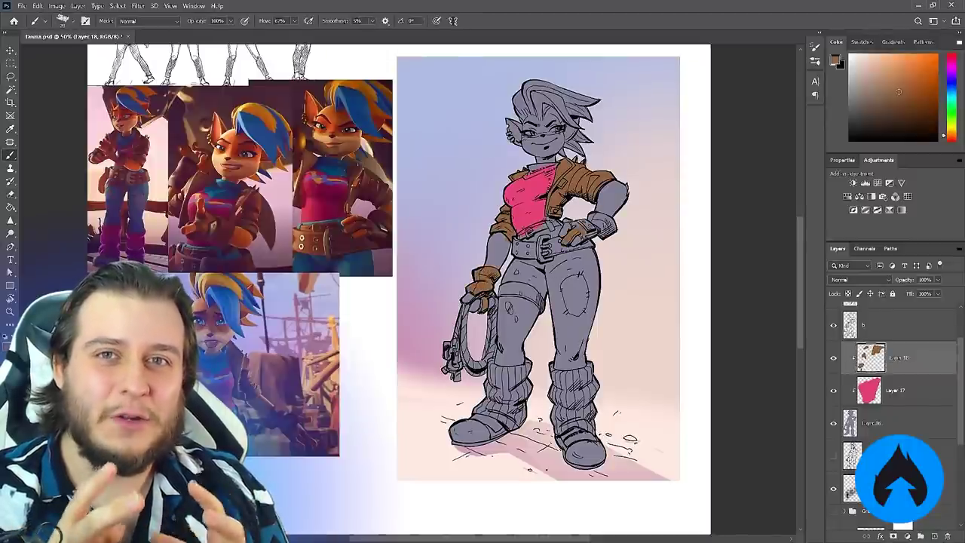
pyautogui.moveTo(600, 215); pyautogui.dragTo(614, 229)
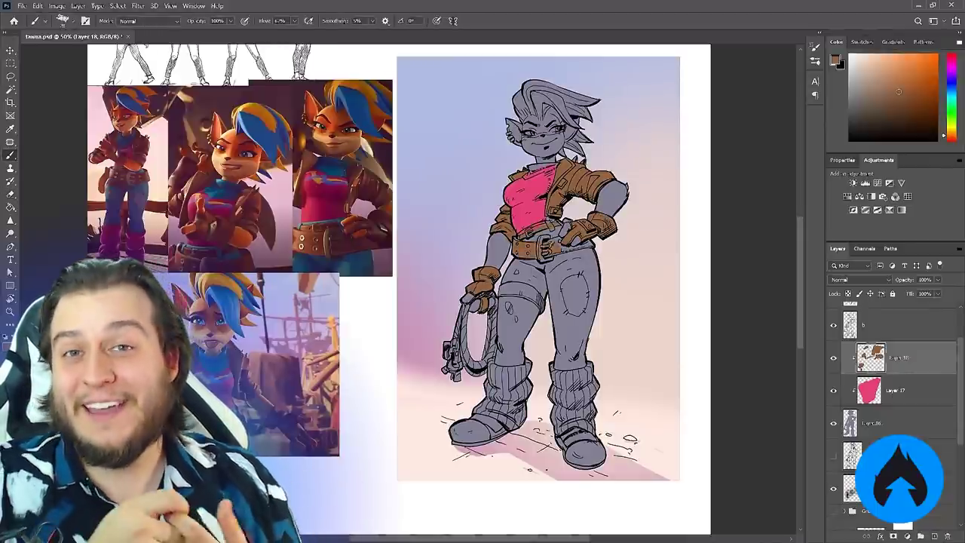
# Finish colouring the belt and paint both shoes brown
pyautogui.moveTo(572, 246); pyautogui.dragTo(593, 241)
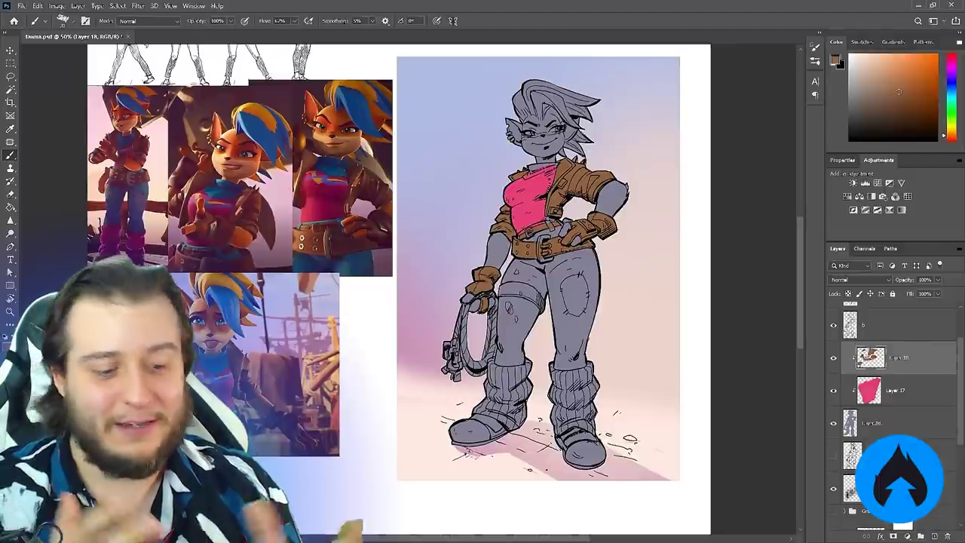
pyautogui.moveTo(457, 430)
pyautogui.mouseDown()
pyautogui.moveTo(483, 437)
pyautogui.moveTo(500, 426)
pyautogui.mouseUp()
pyautogui.moveTo(573, 454); pyautogui.dragTo(577, 437)
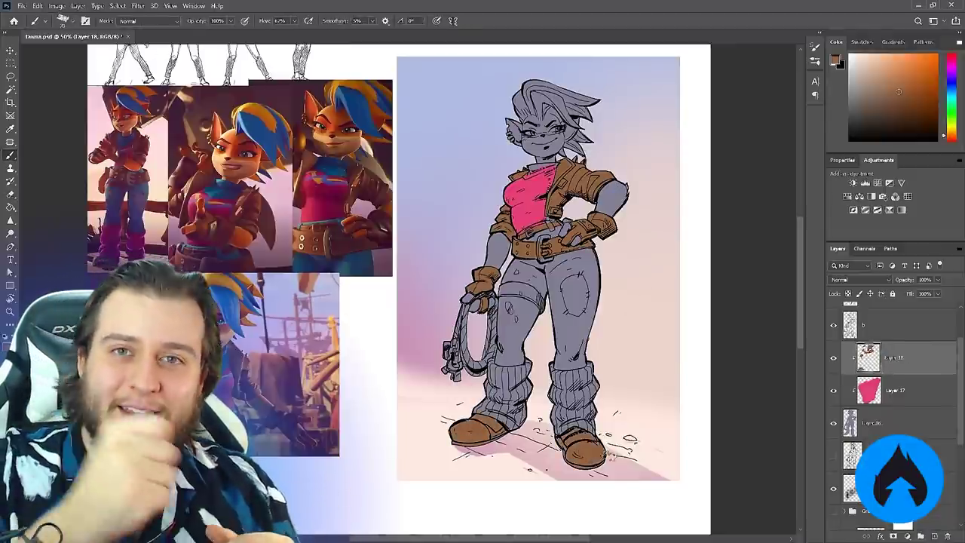
# Sample blue from the reference hair and paint both trouser legs with it on a new clipped layer
pyautogui.keyDown('alt'); pyautogui.click(343, 89); pyautogui.keyUp('alt')
pyautogui.click(934, 536)
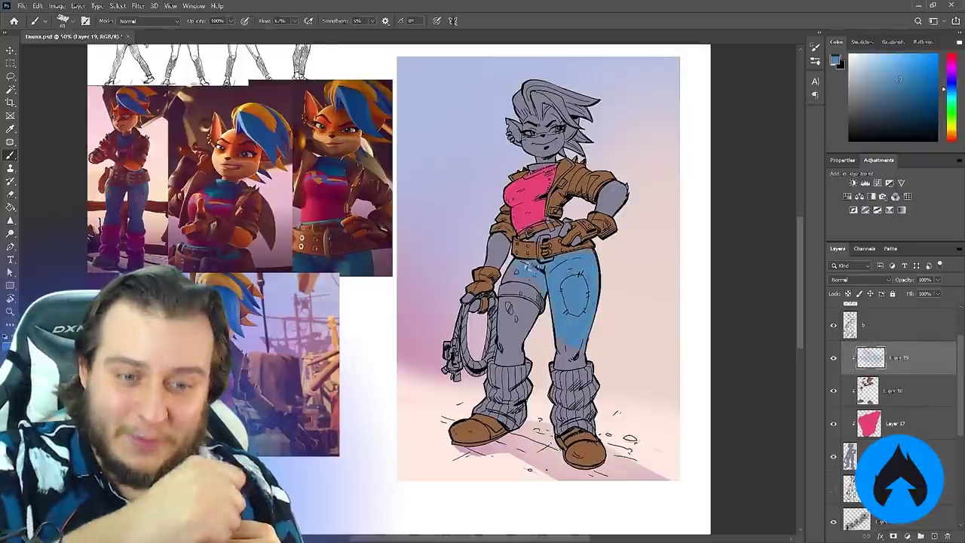
pyautogui.moveTo(579, 359); pyautogui.dragTo(529, 279)
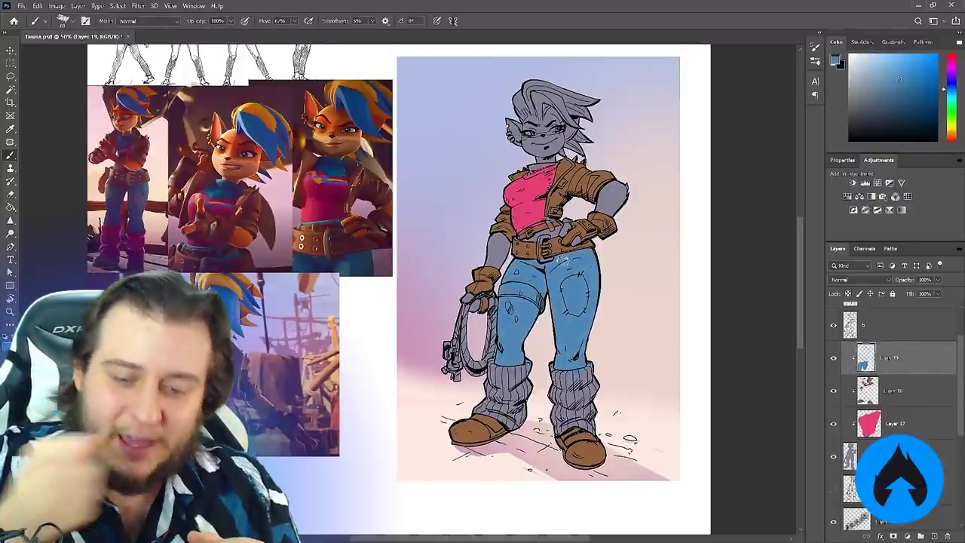
# Sample the shirt's pink and paint both leg warmers with it on the shirt's clipped layer
pyautogui.click(895, 424)
pyautogui.keyDown('alt'); pyautogui.click(536, 199); pyautogui.keyUp('alt')
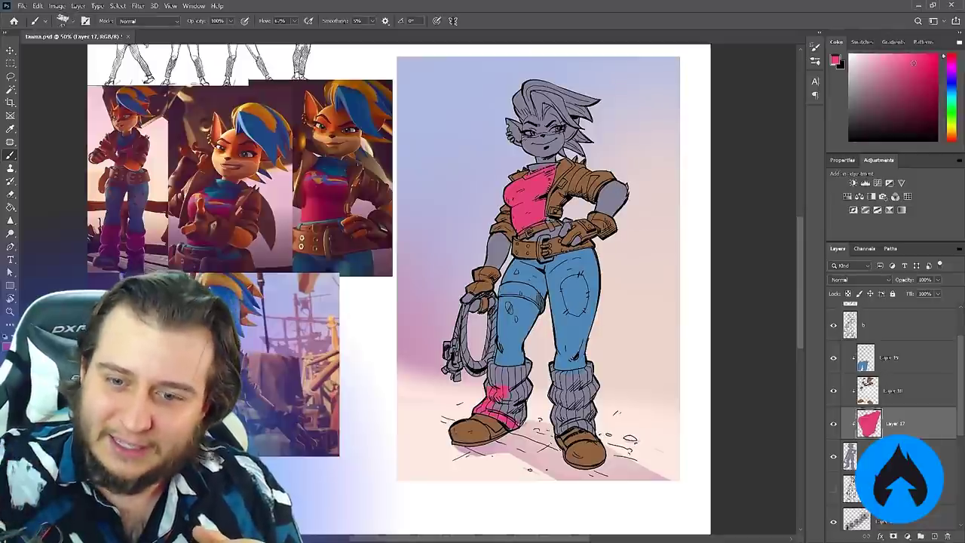
pyautogui.moveTo(493, 378)
pyautogui.mouseDown()
pyautogui.moveTo(528, 369)
pyautogui.moveTo(597, 416)
pyautogui.mouseUp()
# Add a clipped layer directly above the grey base and paint the face, ears and both bare arms orange
pyautogui.click(855, 371)
pyautogui.press('e')
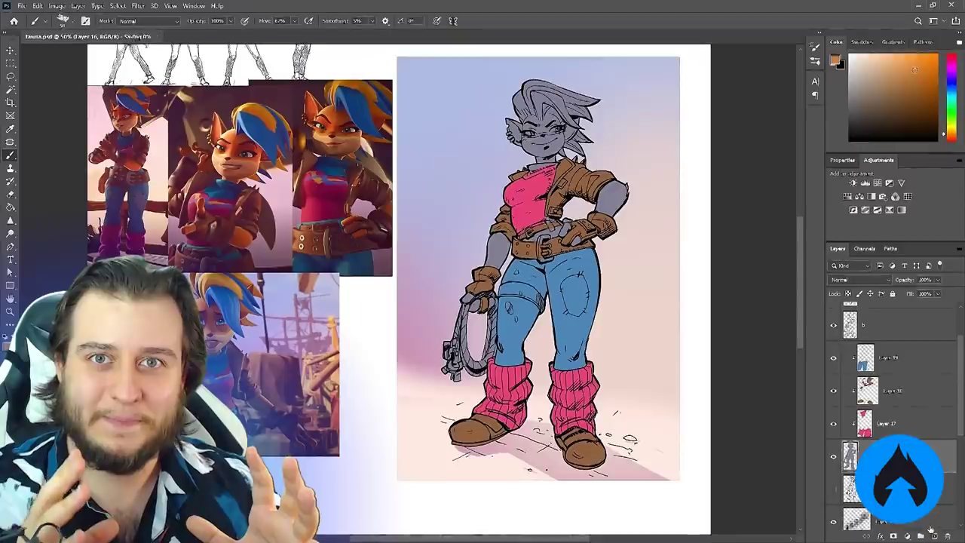
pyautogui.click(935, 536)
pyautogui.click(914, 64)
pyautogui.moveTo(498, 238); pyautogui.dragTo(495, 261)
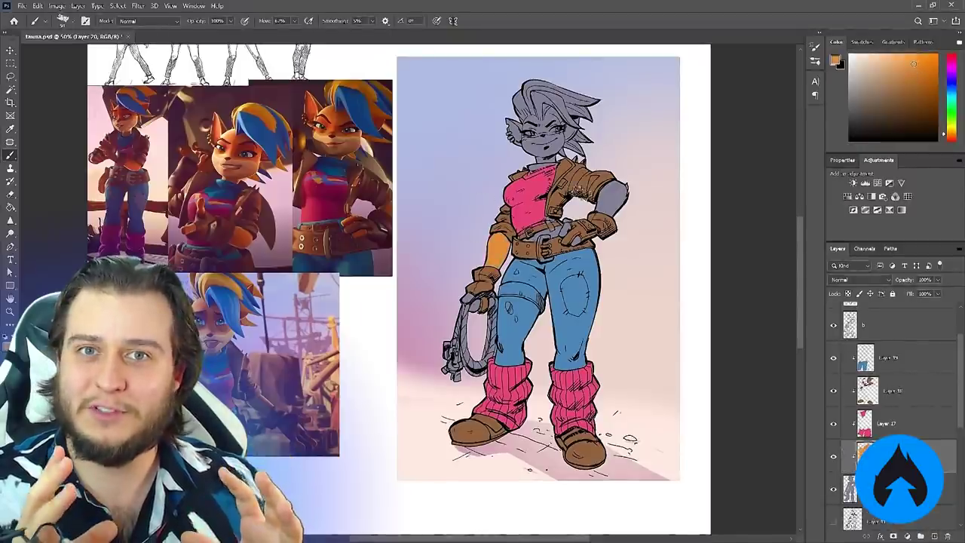
pyautogui.moveTo(602, 207); pyautogui.dragTo(620, 193)
pyautogui.moveTo(514, 130)
pyautogui.mouseDown()
pyautogui.moveTo(530, 106)
pyautogui.moveTo(544, 149)
pyautogui.moveTo(575, 121)
pyautogui.mouseUp()
# Sample the trousers' blue and paint the turtleneck collar and the waist area above the belt on the trousers' layer
pyautogui.click(889, 359)
pyautogui.keyDown('alt'); pyautogui.click(566, 266); pyautogui.keyUp('alt')
pyautogui.moveTo(531, 163); pyautogui.dragTo(556, 170)
pyautogui.press('e')
pyautogui.press('b')
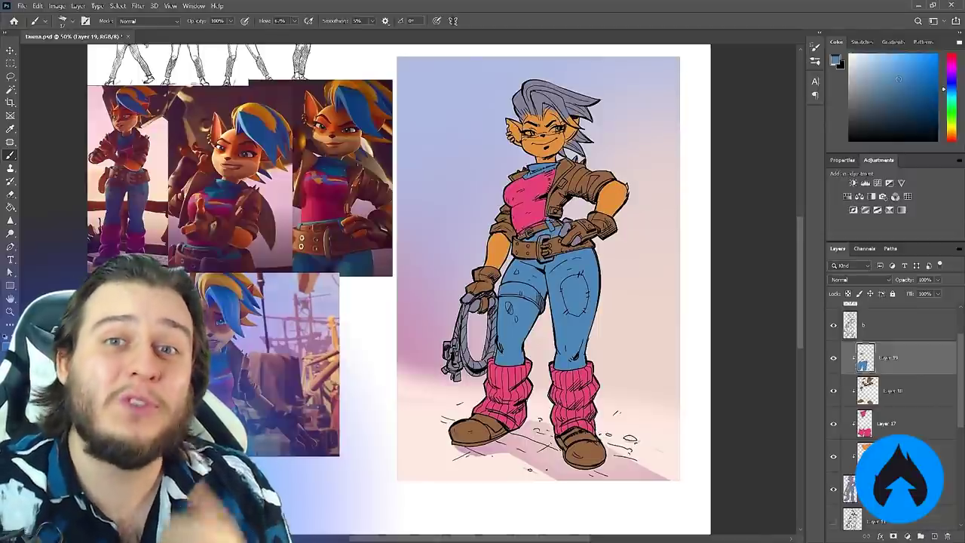
pyautogui.press('e')
pyautogui.press('b')
pyautogui.moveTo(529, 232); pyautogui.dragTo(555, 221)
# Sample the arm's orange, paint the exposed fingers of both gloved hands on the skin layer, and save
pyautogui.click(872, 419)
pyautogui.keyDown('alt'); pyautogui.click(539, 206); pyautogui.keyUp('alt')
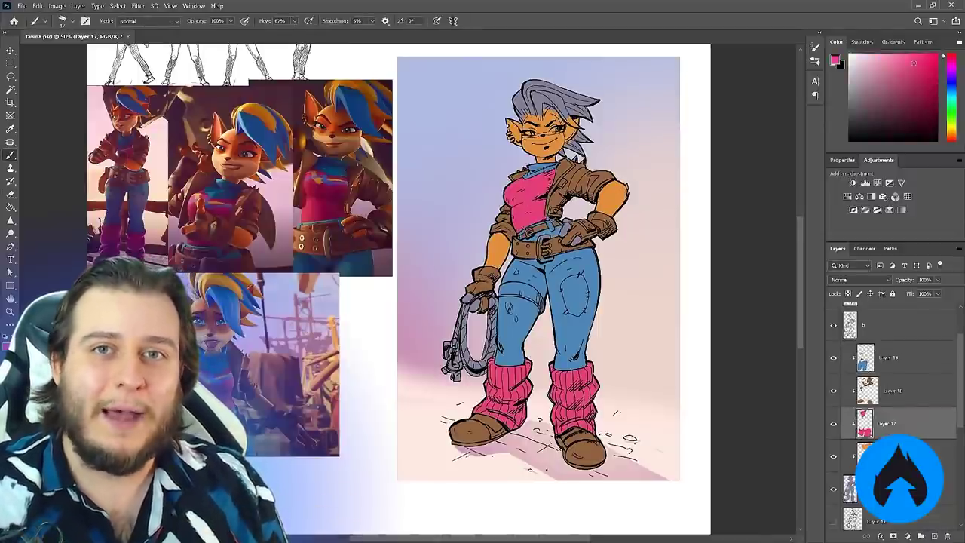
pyautogui.click(867, 358)
pyautogui.keyDown('alt'); pyautogui.click(609, 199); pyautogui.keyUp('alt')
pyautogui.click(865, 452)
pyautogui.hotkey('ctrl', 's')
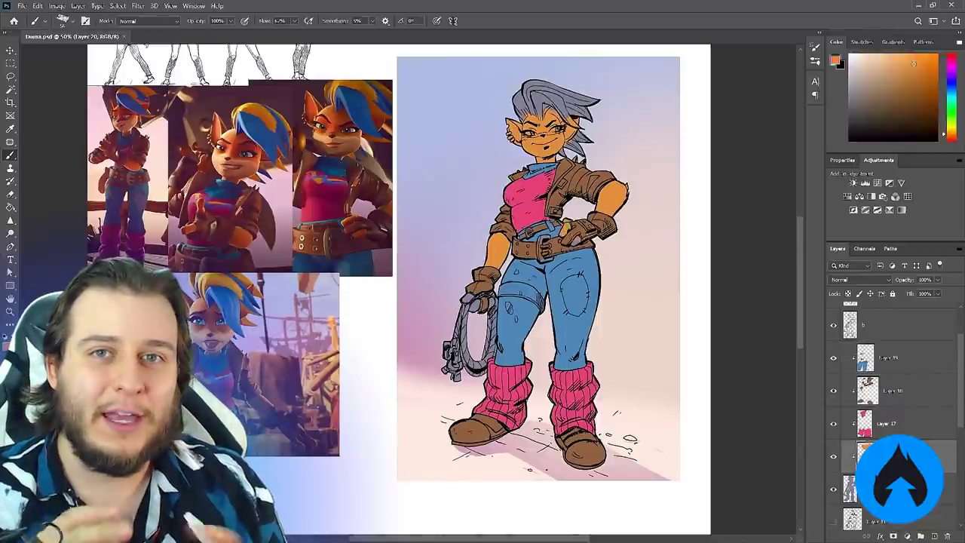
pyautogui.press('e')
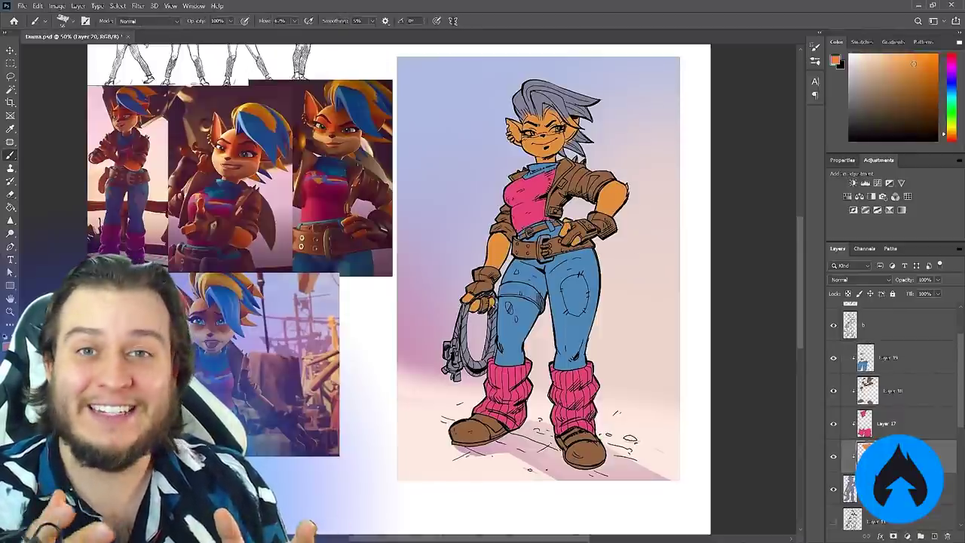
# Paint the rope, the lowered forearm's inner fur and the muzzle pale cream on clipped layers
pyautogui.press('b')
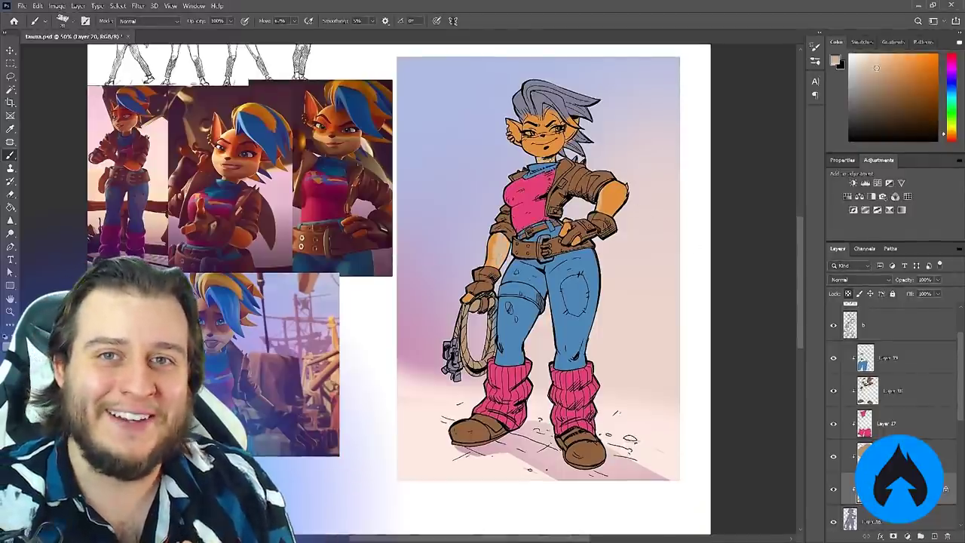
pyautogui.moveTo(532, 144); pyautogui.dragTo(537, 150)
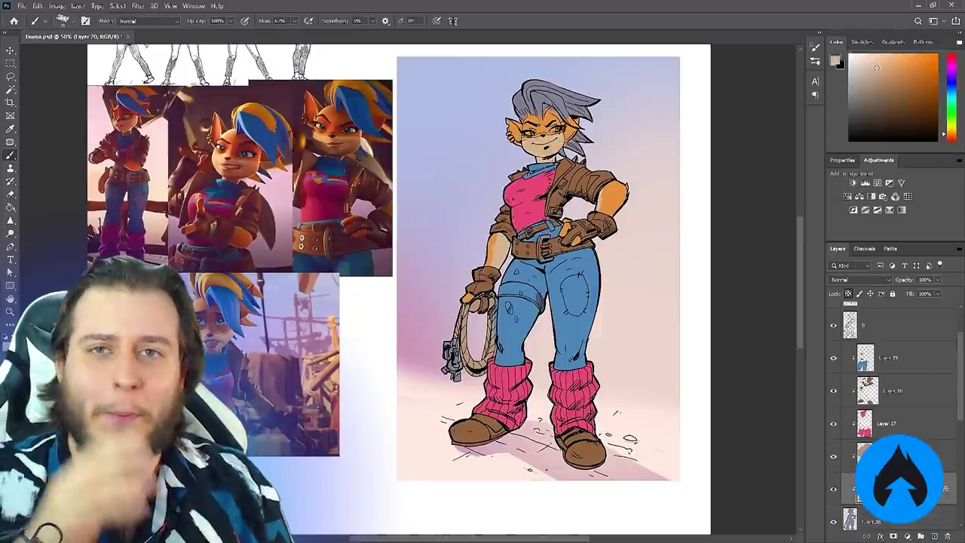
pyautogui.keyDown('alt'); pyautogui.click(544, 134); pyautogui.keyUp('alt')
pyautogui.click(952, 140)
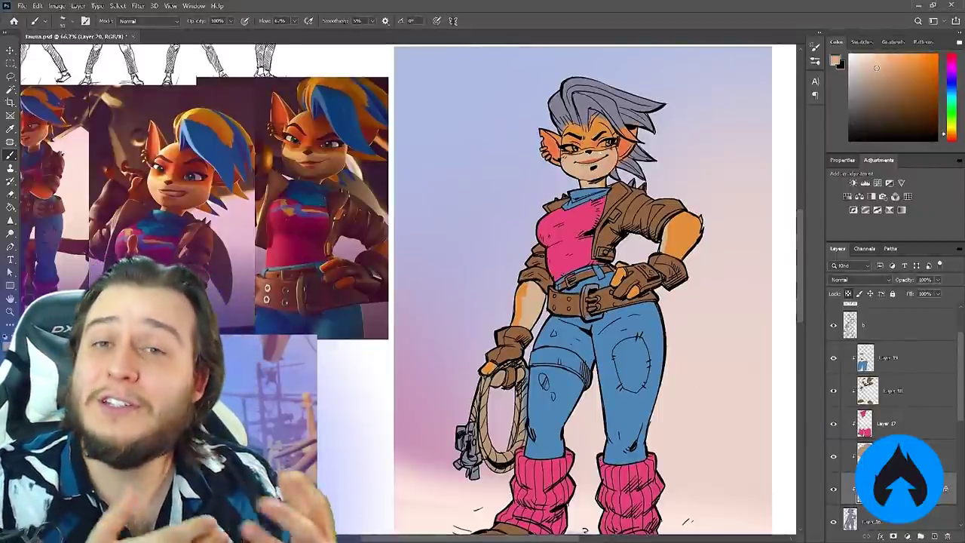
# Colour the eyes on a new clipped layer, with near-white eyeballs and green irises
pyautogui.hotkey('ctrl', '-')
pyautogui.hotkey('ctrl', '-')
pyautogui.hotkey('ctrl', '+')
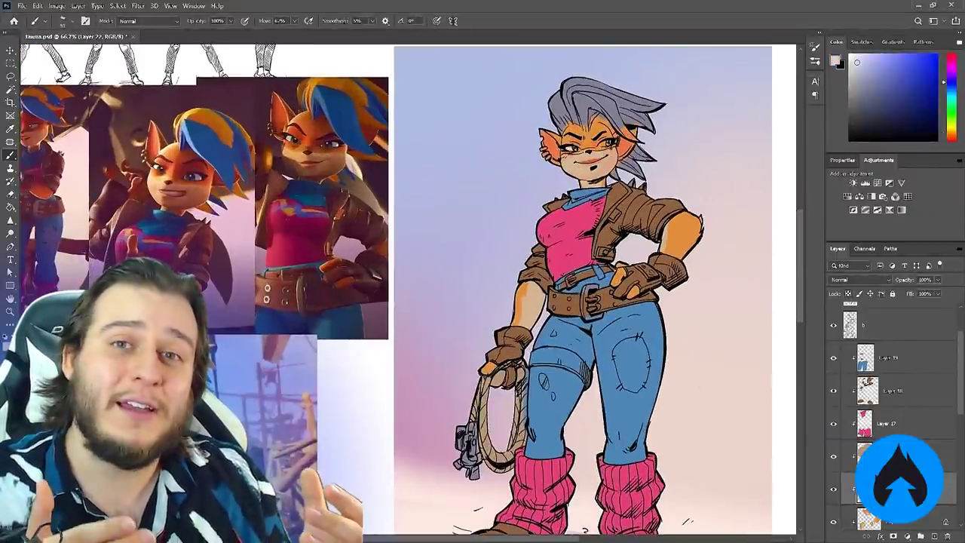
pyautogui.click(951, 107)
pyautogui.click(899, 63)
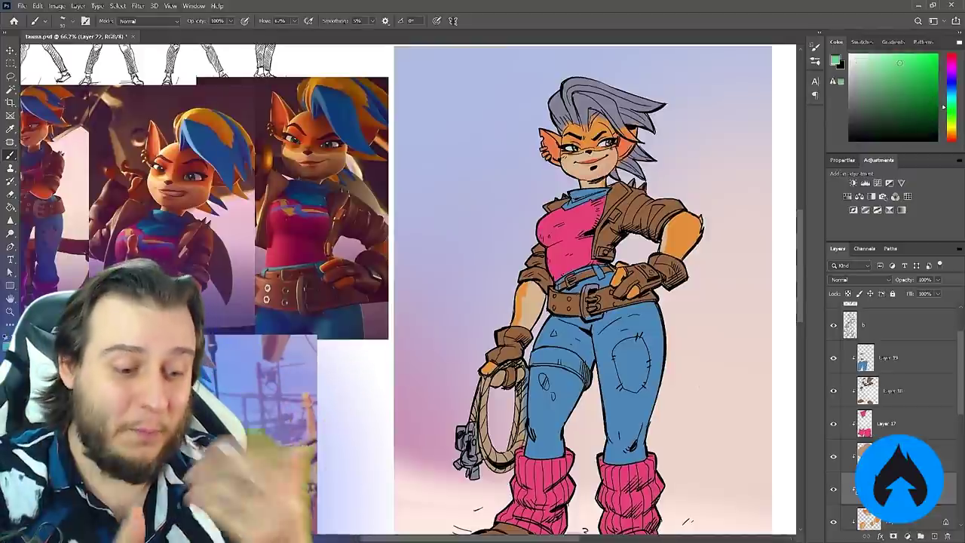
pyautogui.hotkey('ctrl', '-')
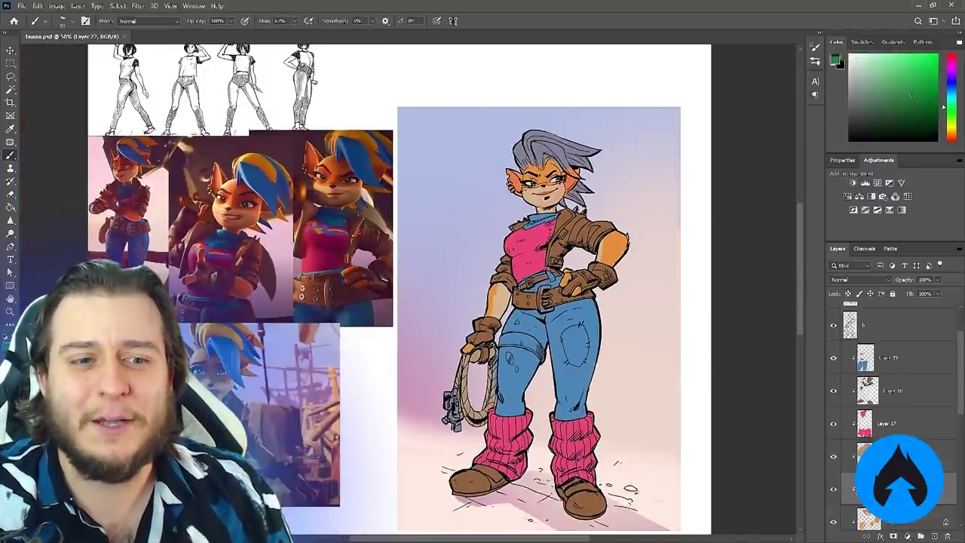
# Add another clipped layer and paint the whole hair golden yellow, cleaning up the edges
pyautogui.click(951, 134)
pyautogui.click(935, 537)
pyautogui.moveTo(520, 155); pyautogui.dragTo(536, 136)
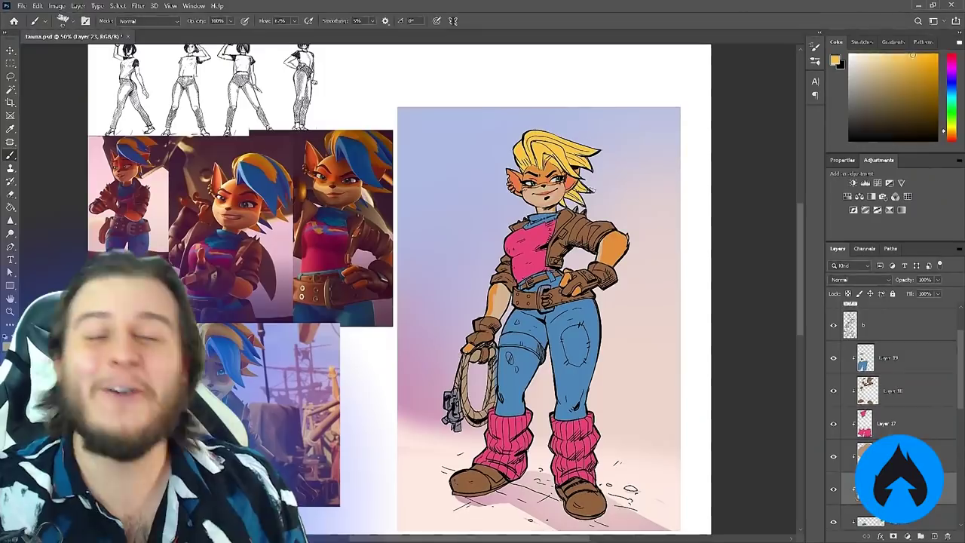
pyautogui.press('e')
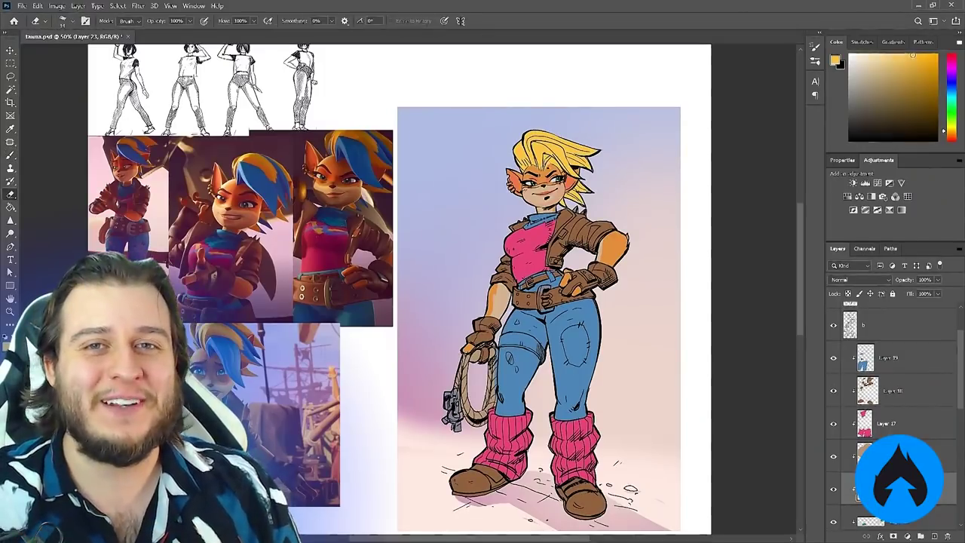
pyautogui.write('b')
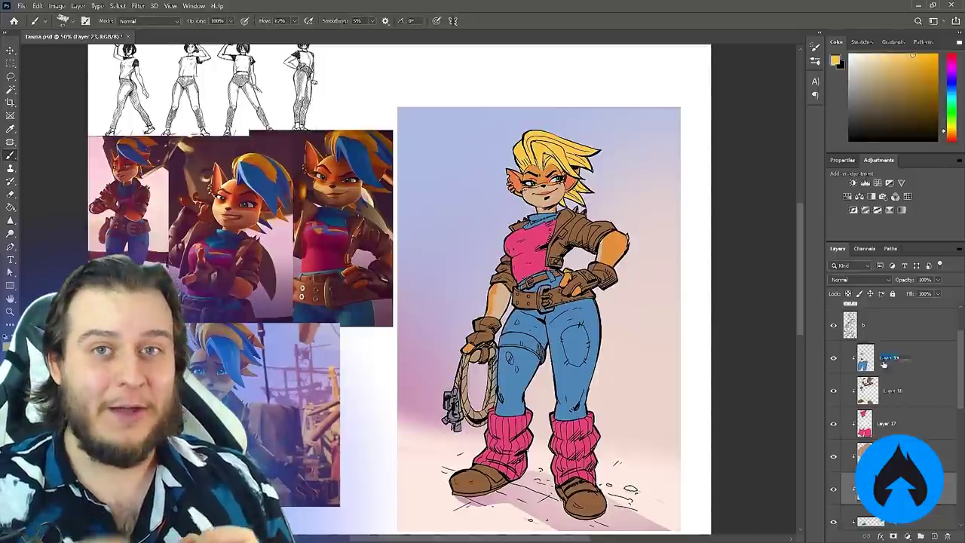
# Rename the trousers' blue layer as e and touch up the lowered hand's fingers in orange on the skin layer
pyautogui.write('e')
pyautogui.press('Return')
pyautogui.press('e')
pyautogui.scroll(-2, 893, 422)
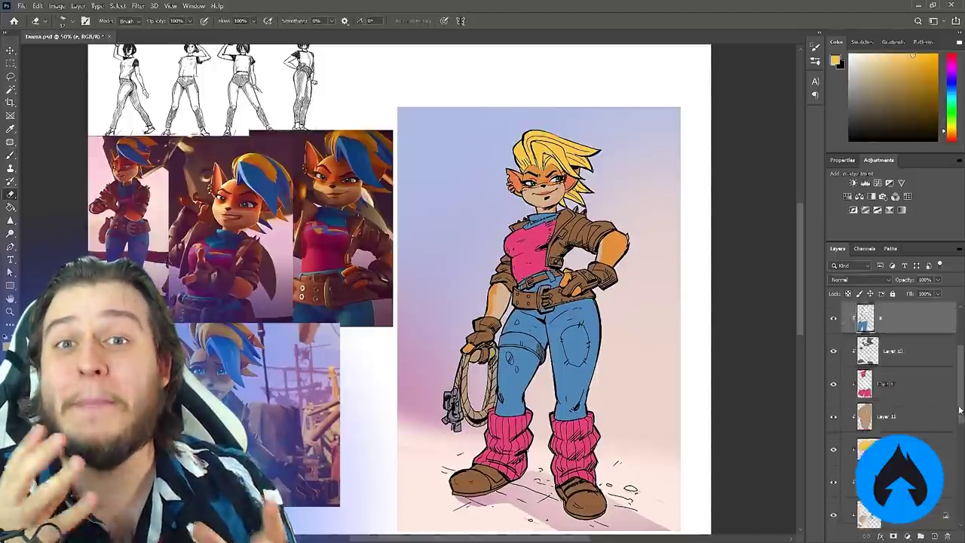
pyautogui.click(901, 497)
pyautogui.press('b')
pyautogui.moveTo(475, 354); pyautogui.dragTo(481, 357)
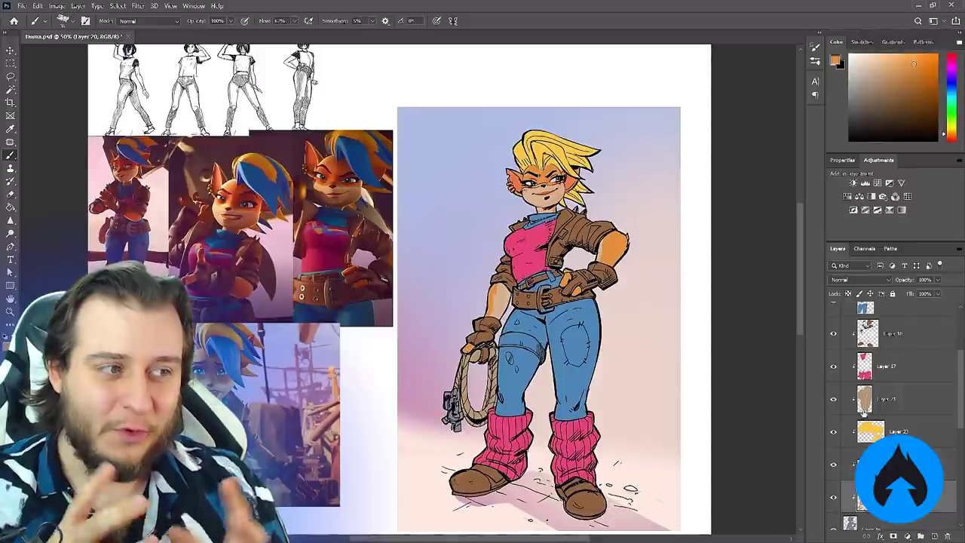
pyautogui.click(865, 410)
pyautogui.press('e')
pyautogui.scroll(3, 893, 422)
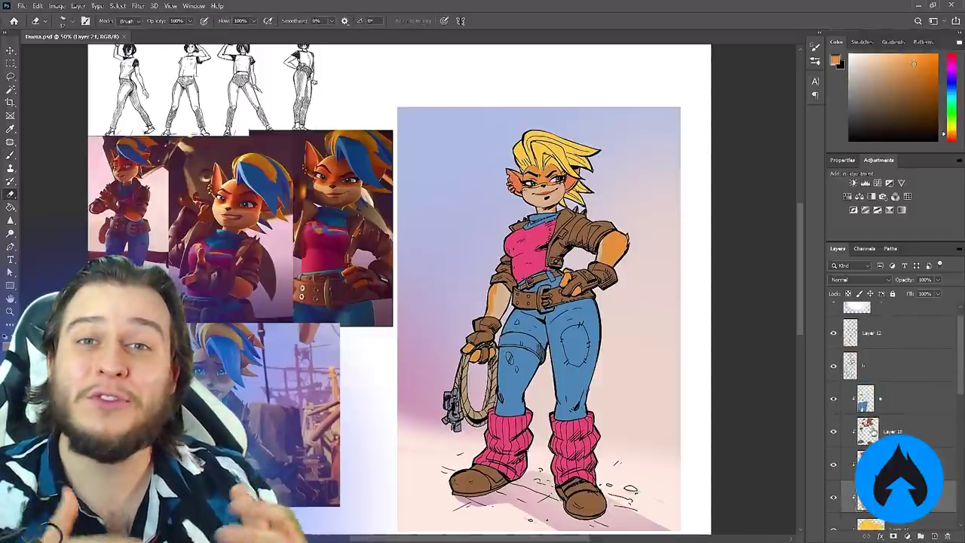
# Paint blue streaks over the yellow hair on the trousers' blue layer, tidy their edges and save
pyautogui.click(897, 520)
pyautogui.press('b')
pyautogui.hotkey('ctrl', 's')
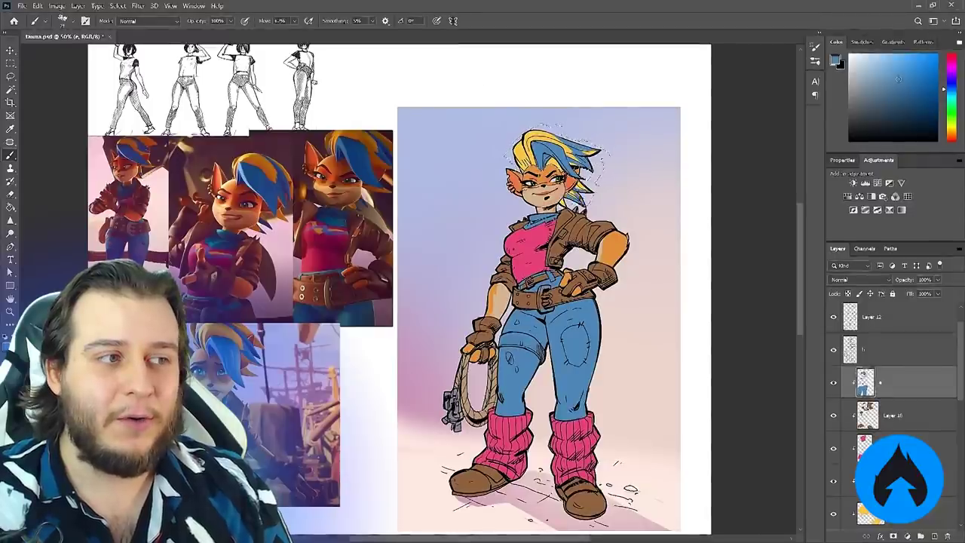
pyautogui.press('e')
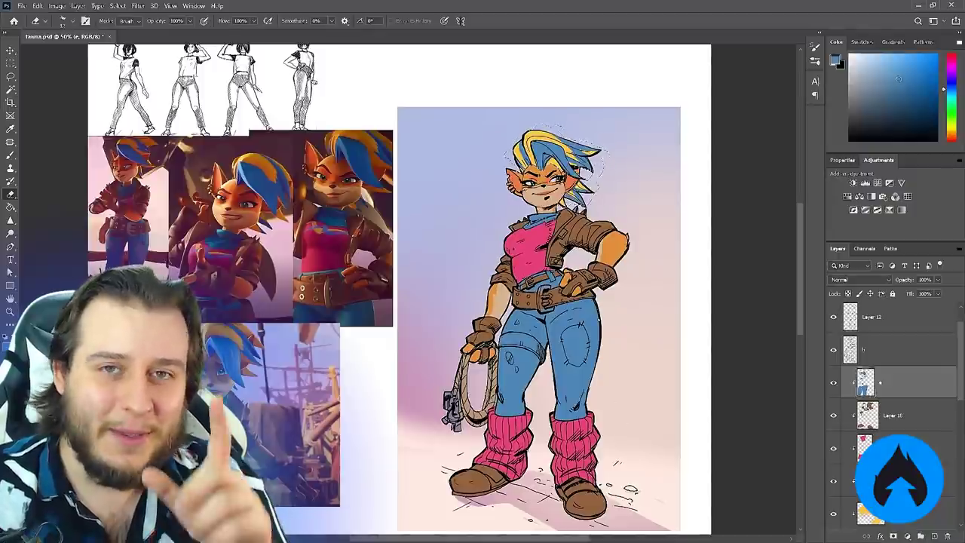
# Add a clipped layer above the blue one and paint the belt buckle, belt eyelets and glove plate muted teal green
pyautogui.click(890, 449)
pyautogui.press('b')
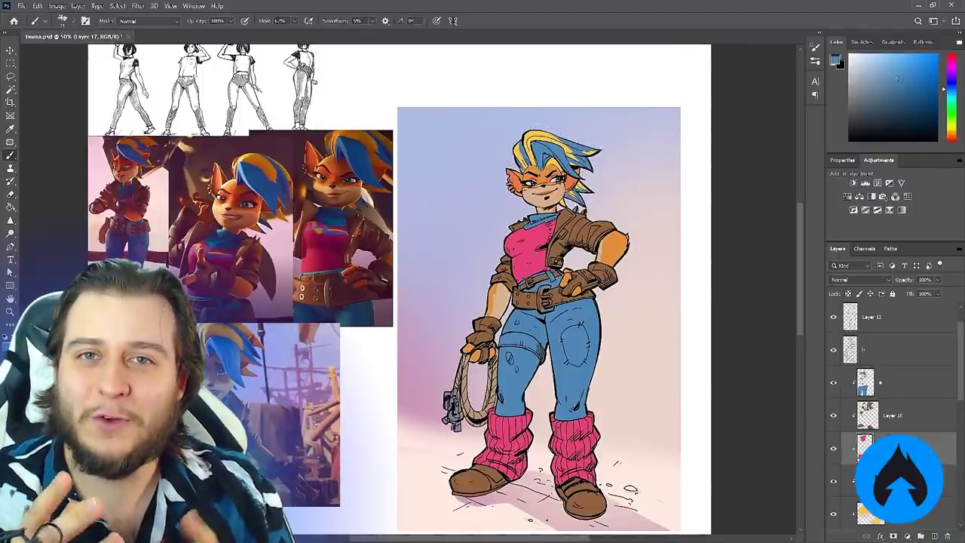
pyautogui.keyDown('alt'); pyautogui.click(536, 245); pyautogui.keyUp('alt')
pyautogui.press('v')
pyautogui.hotkey('ctrl', 'shift', 'alt', 'n')
pyautogui.press('b')
pyautogui.click(951, 100)
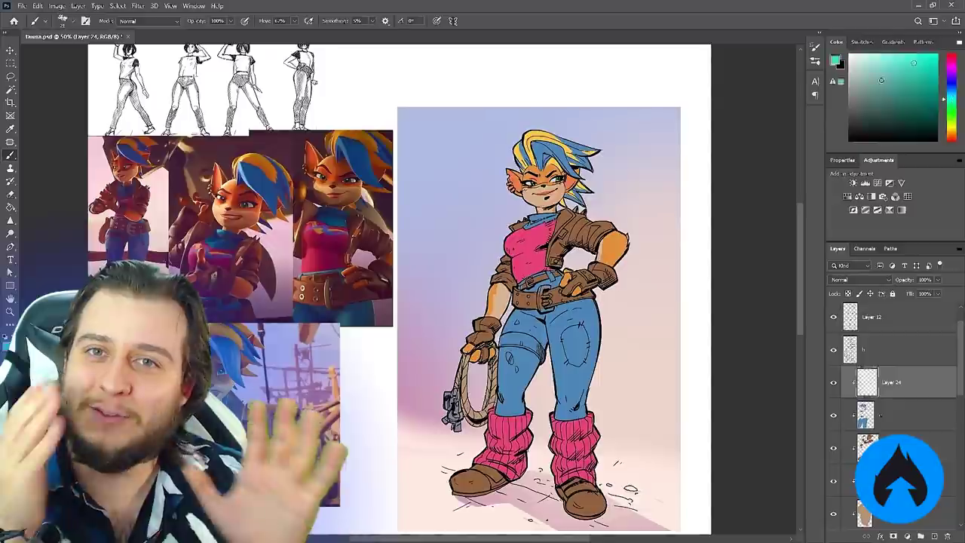
pyautogui.click(873, 95)
pyautogui.scroll(1, 538, 293)
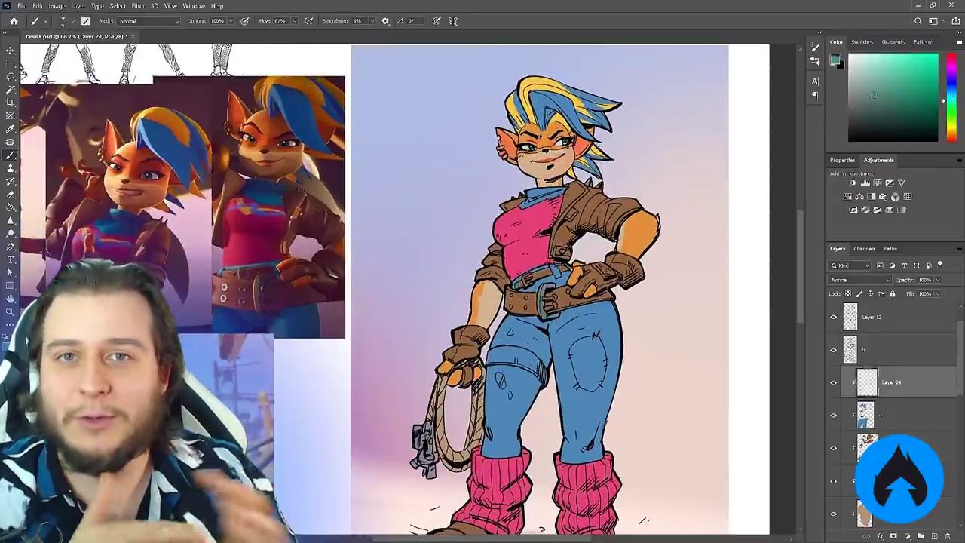
pyautogui.moveTo(564, 141); pyautogui.dragTo(565, 144)
pyautogui.click(533, 297)
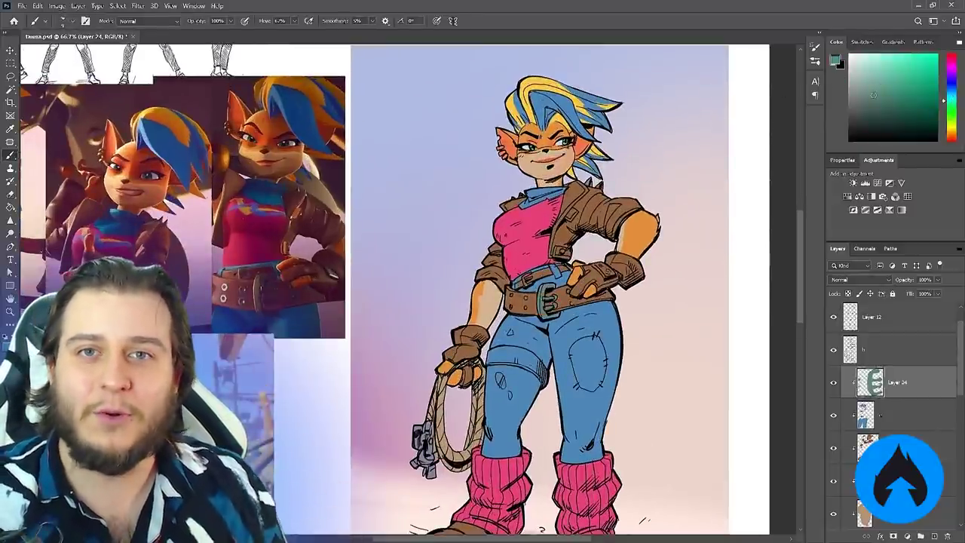
pyautogui.click(525, 298)
pyautogui.click(514, 299)
pyautogui.click(525, 307)
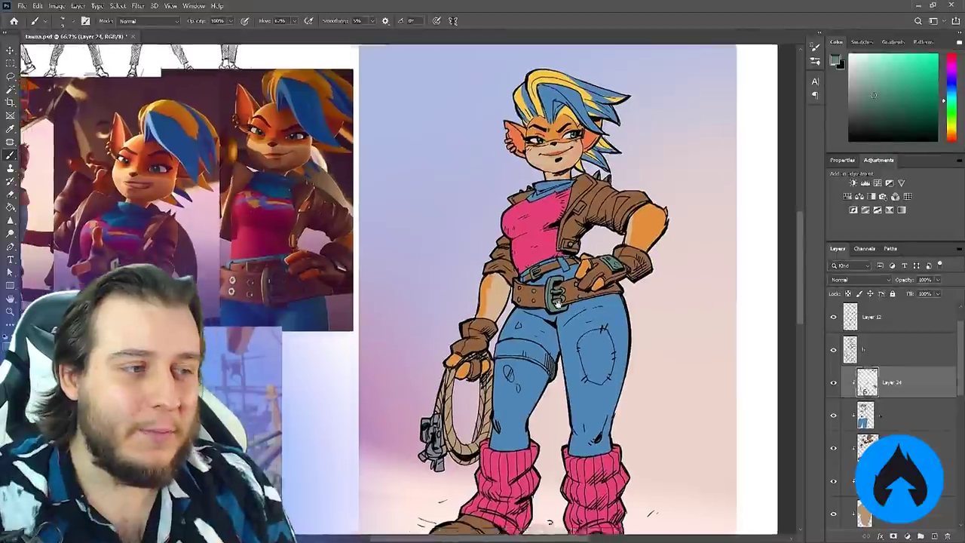
# Recolour the shoes teal, replace the brown above them with the leg warmers' pink, and save
pyautogui.scroll(-3, 588, 286)
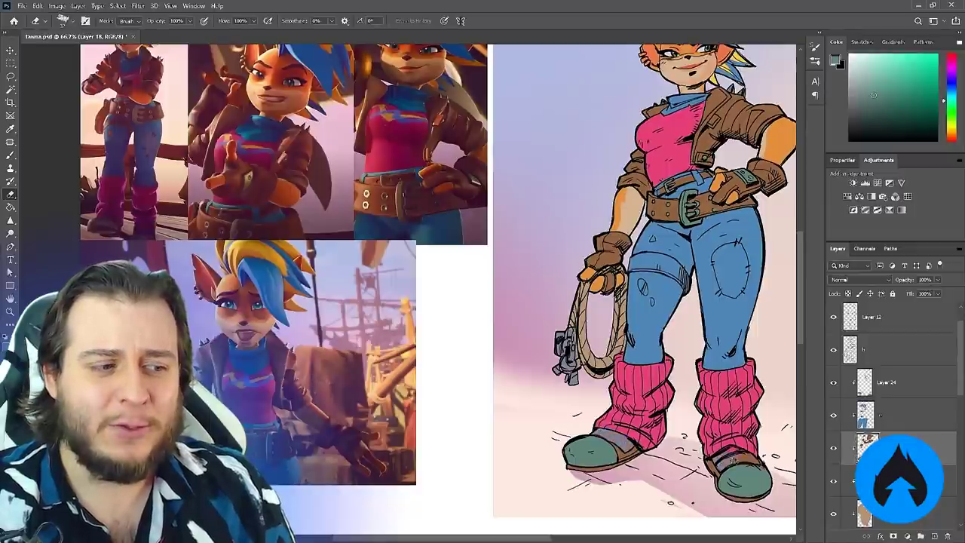
pyautogui.moveTo(732, 459); pyautogui.dragTo(755, 461)
pyautogui.keyDown('ctrl'); pyautogui.click(754, 457); pyautogui.keyUp('ctrl')
pyautogui.press('b')
pyautogui.keyDown('alt'); pyautogui.click(606, 426); pyautogui.keyUp('alt')
pyautogui.hotkey('ctrl', 's')
pyautogui.hotkey('ctrl', '-')
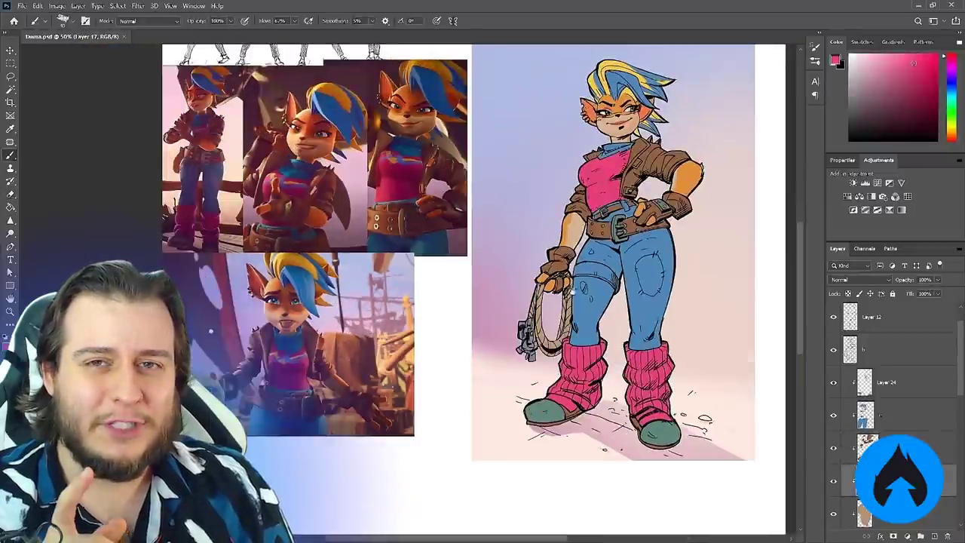
# Add a clipped layer above the trousers' blue and paint the stitched thigh patch purple
pyautogui.moveTo(640, 290)
pyautogui.mouseDown()
pyautogui.moveTo(623, 312)
pyautogui.moveTo(636, 284)
pyautogui.moveTo(647, 294)
pyautogui.mouseUp()
pyautogui.keyDown('alt'); pyautogui.click(382, 182); pyautogui.keyUp('alt')
pyautogui.keyDown('ctrl'); pyautogui.click(618, 286); pyautogui.keyUp('ctrl')
pyautogui.click(848, 293)
pyautogui.click(934, 536)
pyautogui.keyDown('alt'); pyautogui.click(628, 295); pyautogui.keyUp('alt')
pyautogui.press('e')
pyautogui.press('b')
# Erase the blue inside the trouser rips, fill them with the skin's orange on the skin layer, and save
pyautogui.keyDown('alt'); pyautogui.click(555, 252); pyautogui.keyUp('alt')
pyautogui.keyDown('ctrl'); pyautogui.click(573, 302); pyautogui.keyUp('ctrl')
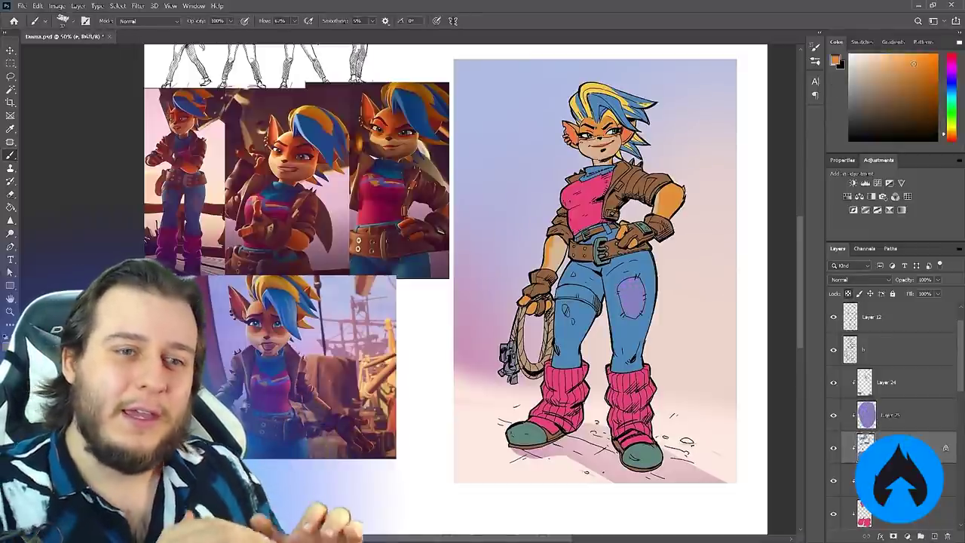
pyautogui.press('e')
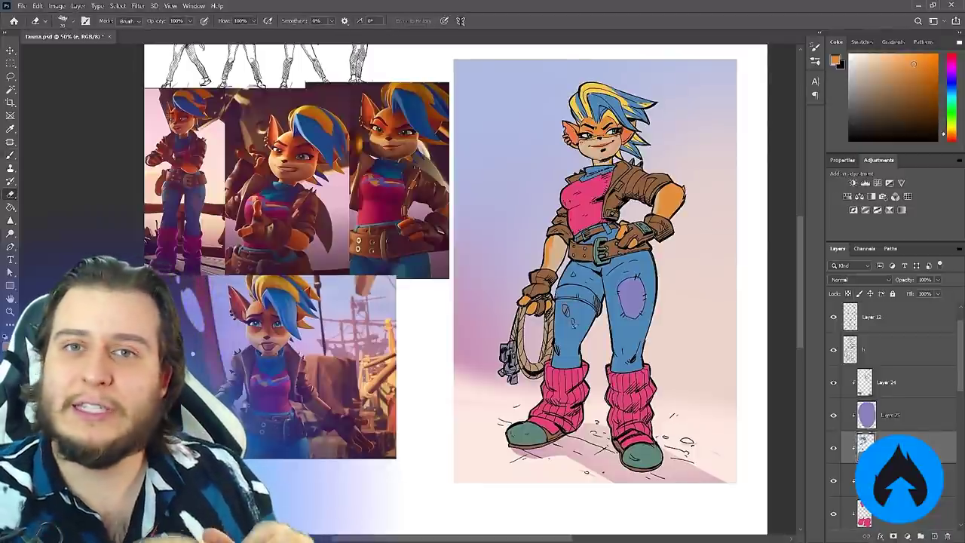
pyautogui.press('b')
pyautogui.keyDown('alt'); pyautogui.click(586, 309); pyautogui.keyUp('alt')
pyautogui.scroll(-1, 596, 301)
pyautogui.scroll(-8, 893, 377)
pyautogui.click(893, 349)
pyautogui.keyDown('alt'); pyautogui.click(549, 217); pyautogui.keyUp('alt')
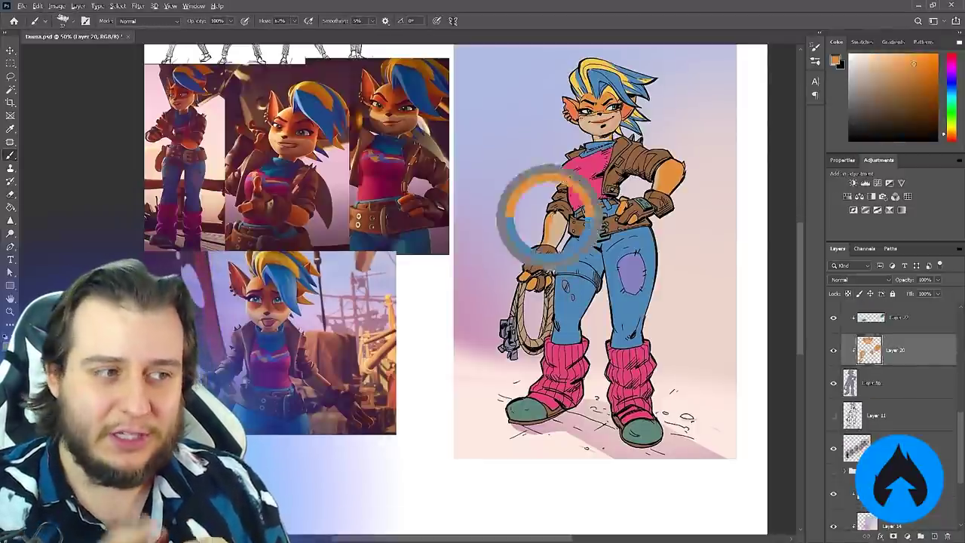
pyautogui.moveTo(564, 282); pyautogui.dragTo(568, 290)
pyautogui.hotkey('ctrl', 's')
pyautogui.scroll(-1, 568, 289)
pyautogui.scroll(1, 577, 226)
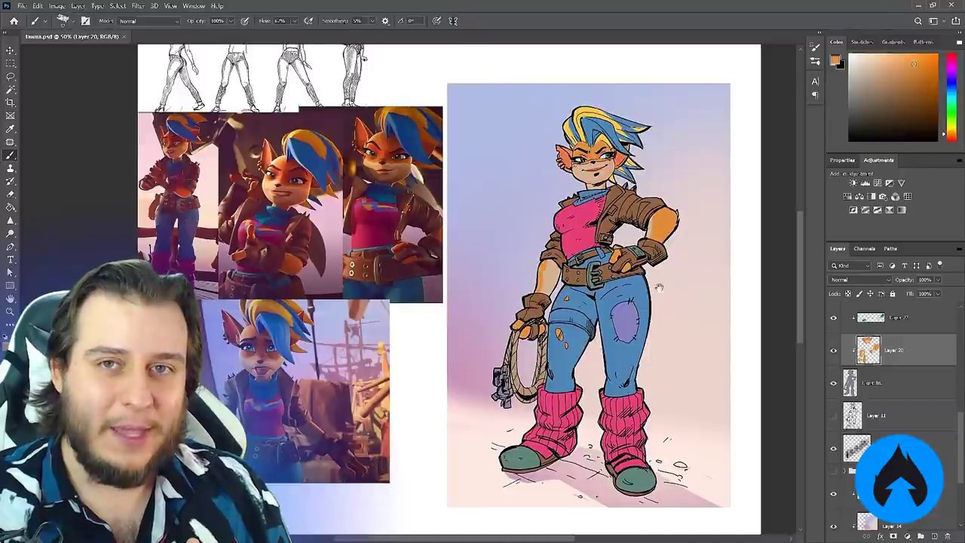
# Merge the two line-art layers into one, duplicate the result and hide the copy as a backup
pyautogui.scroll(-1, 660, 283)
pyautogui.scroll(8, 890, 398)
pyautogui.click(867, 383)
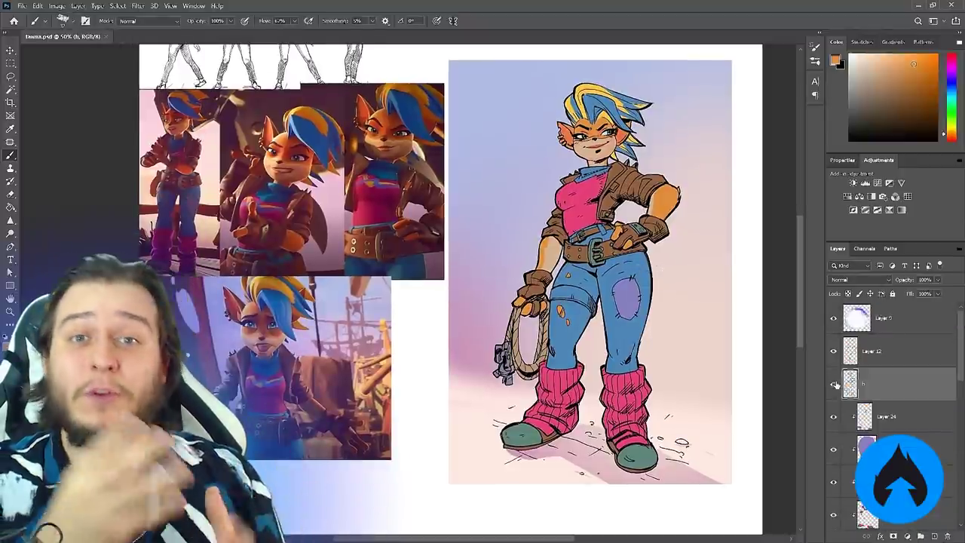
pyautogui.click(834, 384)
pyautogui.click(834, 384)
pyautogui.click(846, 353)
pyautogui.hotkey('ctrl', 'e')
pyautogui.hotkey('ctrl', 'j')
pyautogui.click(833, 350)
# Lock the transparent pixels of the visible line-art layer and tint the character's lines dark reddish brown
pyautogui.click(863, 383)
pyautogui.click(848, 294)
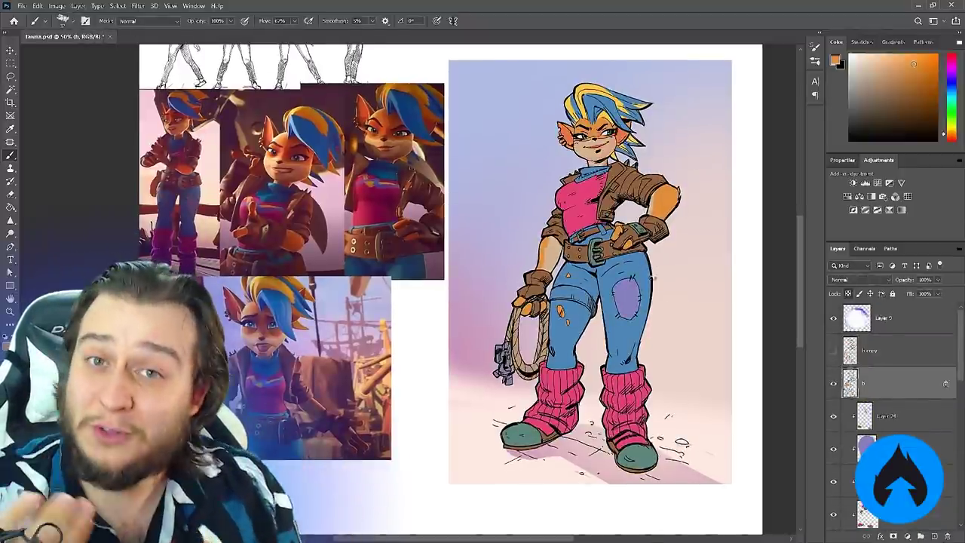
pyautogui.keyDown('alt'); pyautogui.click(646, 173); pyautogui.keyUp('alt')
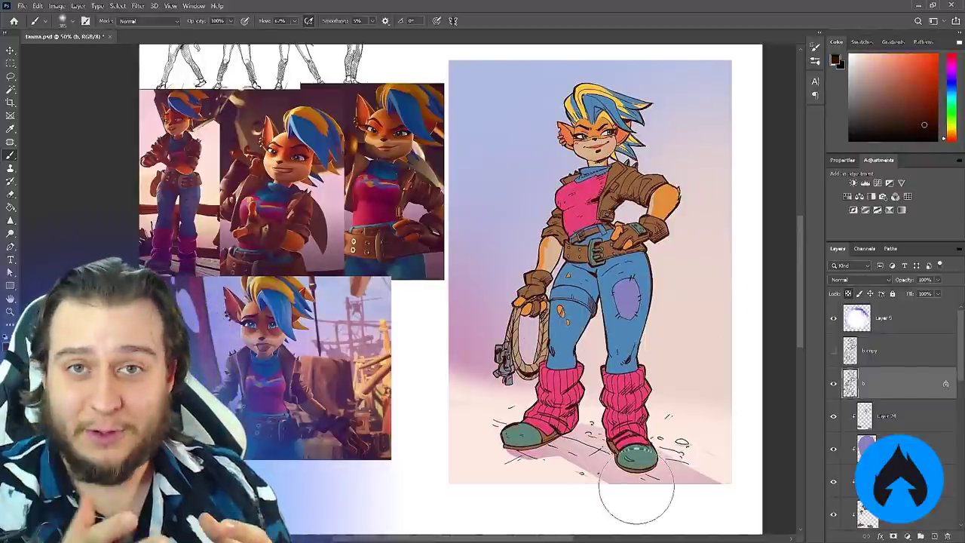
# Add a layer above the line art and paint small white highlights on the face
pyautogui.click(934, 536)
pyautogui.keyDown('ctrl'); pyautogui.click(595, 128); pyautogui.keyUp('ctrl')
pyautogui.press('d')
pyautogui.press('x')
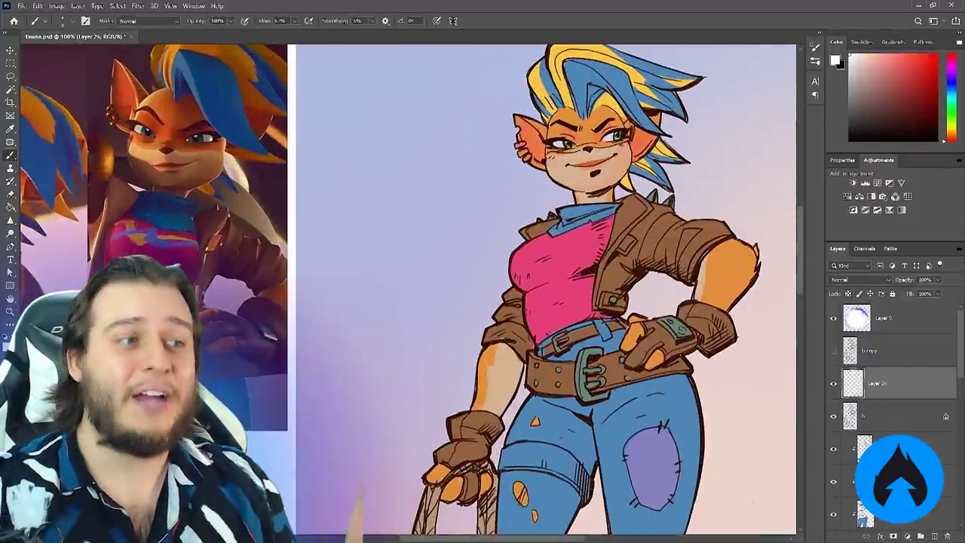
pyautogui.keyDown('ctrl'); pyautogui.click(574, 193); pyautogui.keyUp('ctrl')
pyautogui.moveTo(574, 193); pyautogui.dragTo(519, 288)
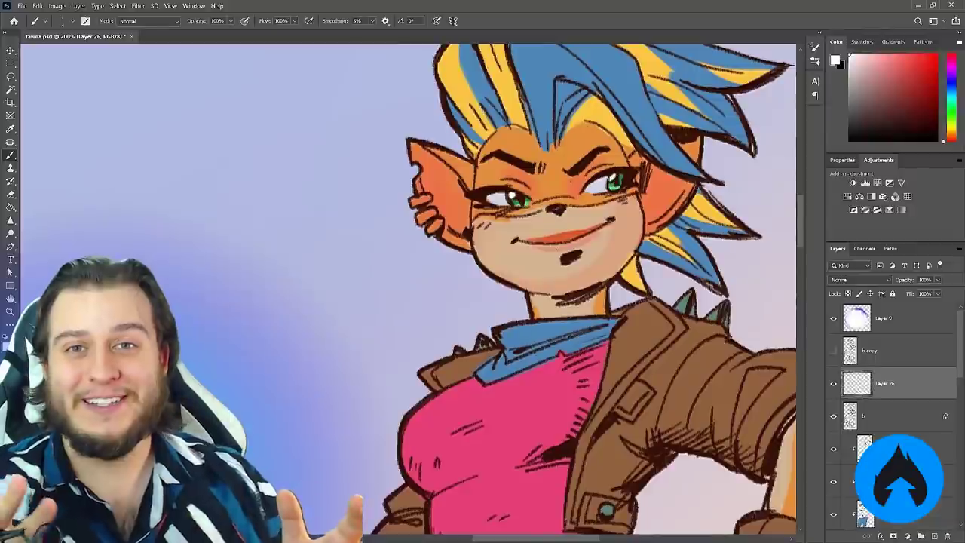
pyautogui.scroll(-2, 589, 184)
pyautogui.press('e')
pyautogui.press('b')
pyautogui.scroll(1, 585, 189)
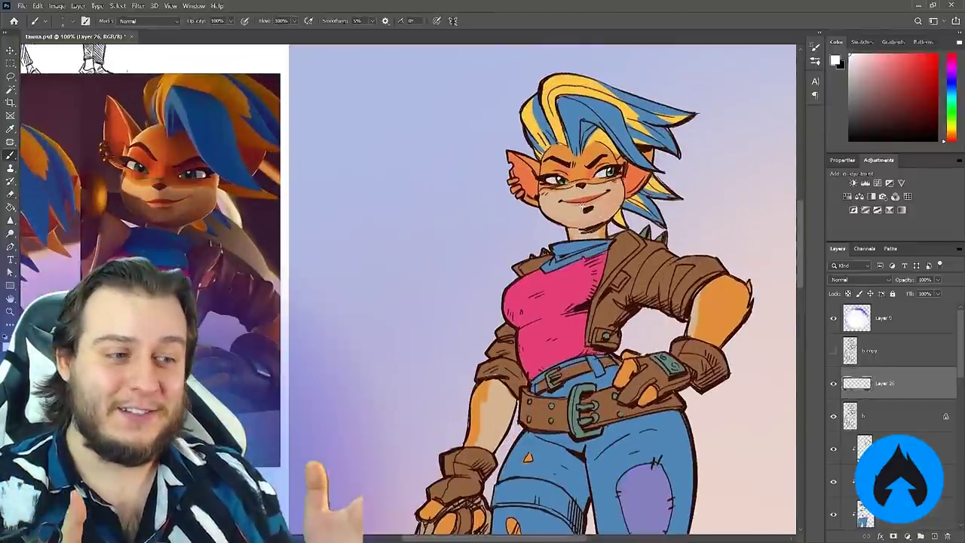
pyautogui.hotkey('ctrl', '-')
pyautogui.moveTo(584, 190); pyautogui.dragTo(697, 144)
pyautogui.keyDown('alt'); pyautogui.click(681, 137); pyautogui.keyUp('alt')
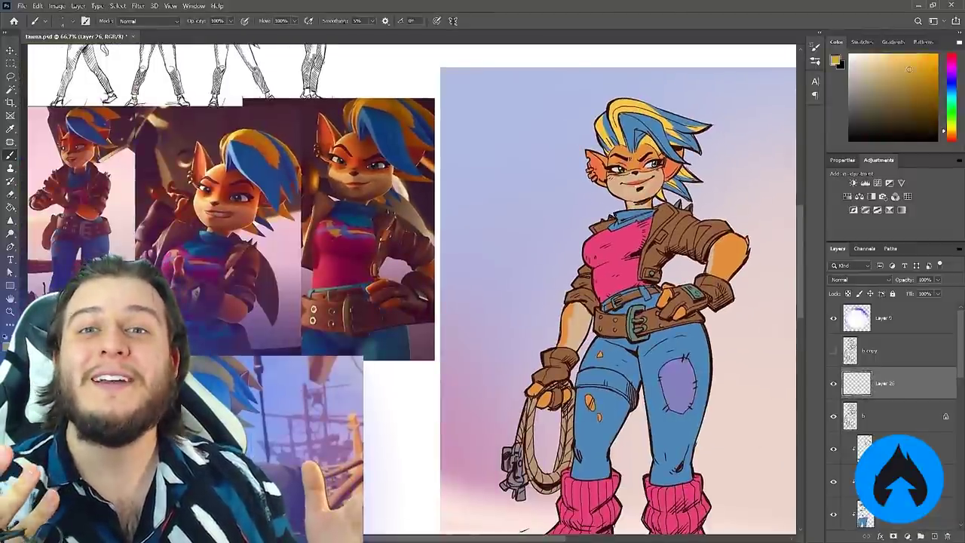
pyautogui.press('d')
pyautogui.hotkey('ctrl', '-')
pyautogui.hotkey('ctrl', '-')
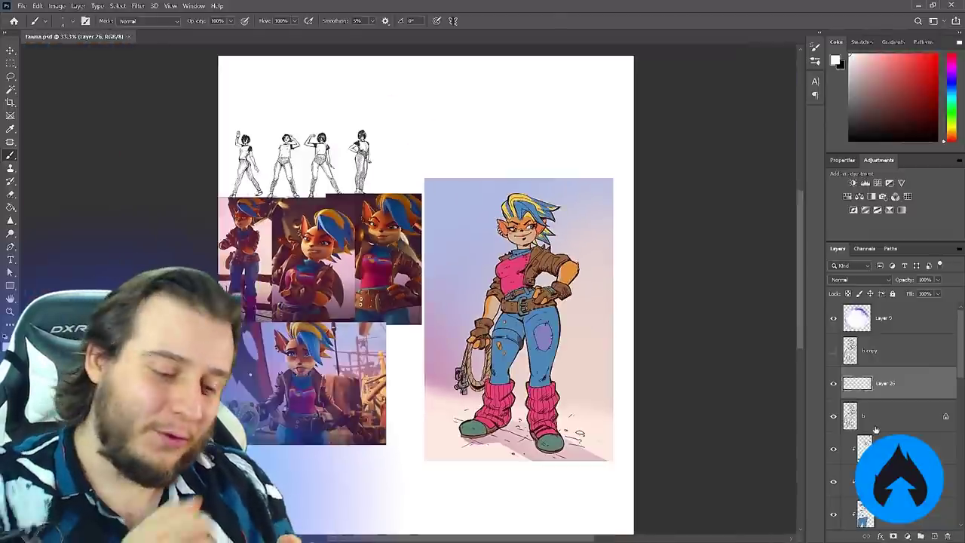
# Group the character's line-art and colour layers and add a clipped layer set to Multiply above the group
pyautogui.click(875, 429)
pyautogui.hotkey('ctrl', 'alt', 'shift', 'n')
pyautogui.scroll(-5, 875, 429)
pyautogui.hotkey('ctrl', 'g')
pyautogui.hotkey('ctrl', 'alt', 'shift', 'n')
pyautogui.hotkey('ctrl', 'alt', 'g')
pyautogui.click(860, 279)
pyautogui.click(843, 322)
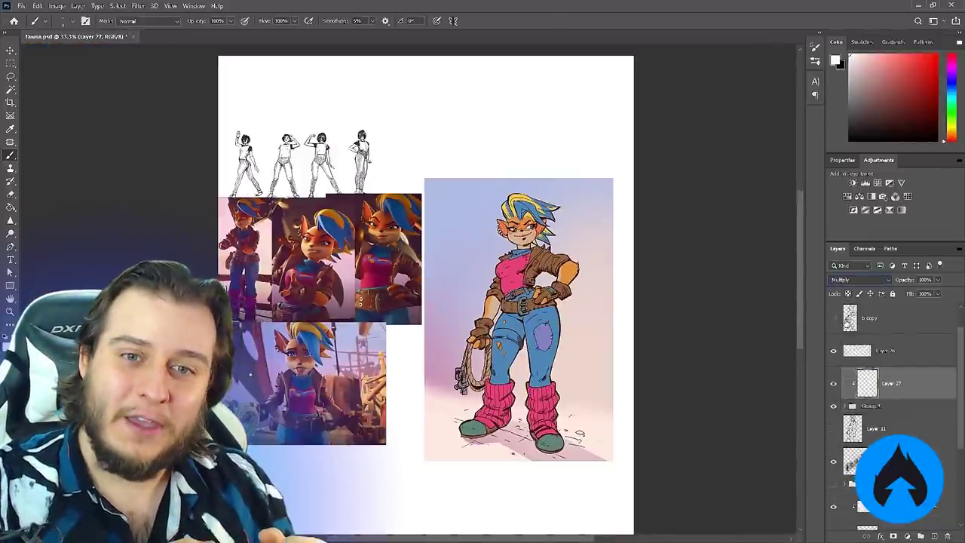
# Fill the clipped Multiply layer with light purple to put the whole character in shadow
pyautogui.hotkey('ctrl', '+')
pyautogui.click(951, 80)
pyautogui.click(880, 56)
pyautogui.moveTo(550, 276)
pyautogui.mouseDown()
pyautogui.moveTo(613, 206)
pyautogui.moveTo(615, 224)
pyautogui.mouseUp()
pyautogui.click(952, 74)
pyautogui.moveTo(624, 178)
pyautogui.mouseDown()
pyautogui.moveTo(577, 166)
pyautogui.moveTo(573, 154)
pyautogui.moveTo(653, 241)
pyautogui.mouseUp()
pyautogui.hotkey('ctrl', 'z')
pyautogui.hotkey('ctrl', 'z')
pyautogui.hotkey('ctrl', 'z')
pyautogui.hotkey('ctrl', 'z')
pyautogui.press('g')
pyautogui.click(582, 246)
pyautogui.press('e')
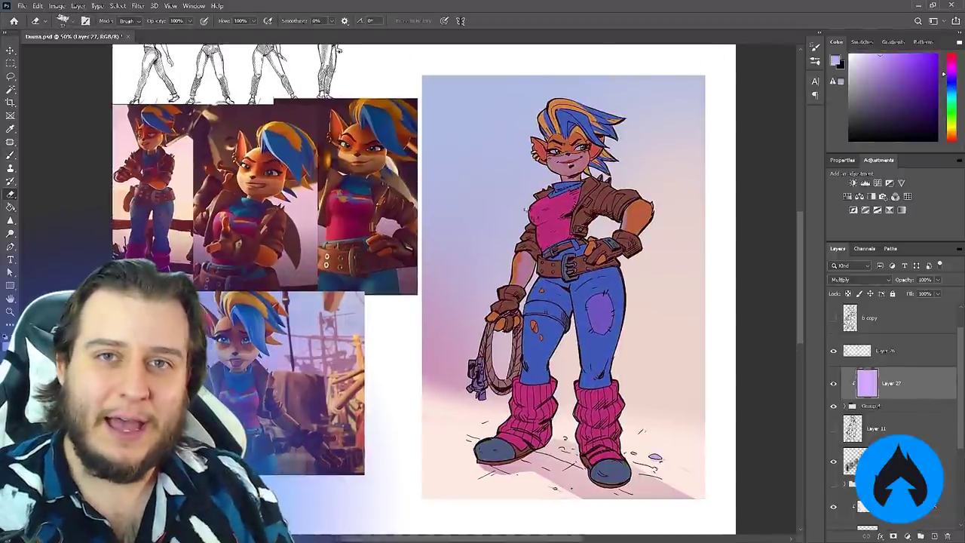
# Add a layer mask to the shadow layer and erase the lit areas over the pink shirt and torso
pyautogui.click(893, 536)
pyautogui.moveTo(576, 195)
pyautogui.mouseDown()
pyautogui.moveTo(547, 206)
pyautogui.moveTo(539, 238)
pyautogui.mouseUp()
pyautogui.moveTo(568, 222); pyautogui.dragTo(556, 227)
pyautogui.moveTo(538, 237); pyautogui.dragTo(544, 246)
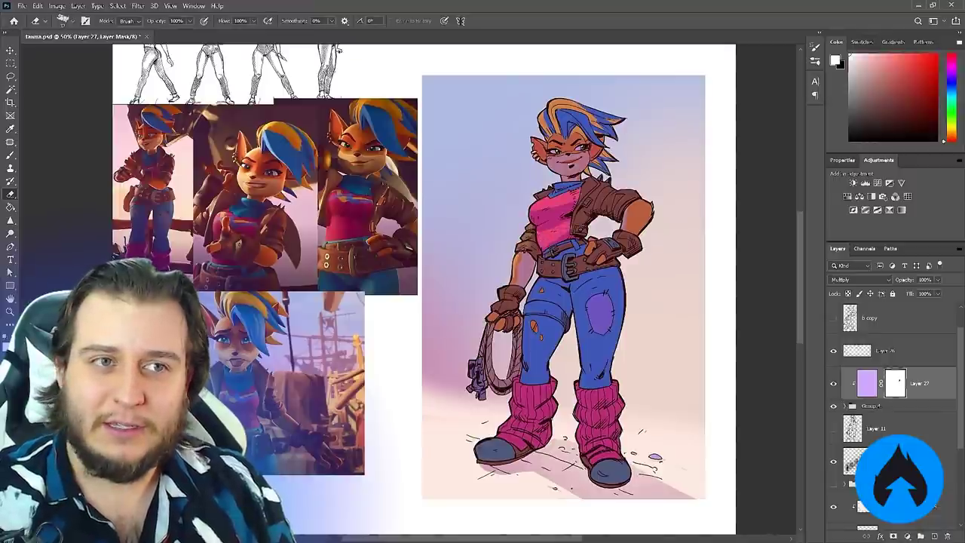
# Erase lit areas from the shadow mask along the lowered arm, trouser legs, leg warmers and shoes, and save
pyautogui.moveTo(541, 284); pyautogui.dragTo(531, 361)
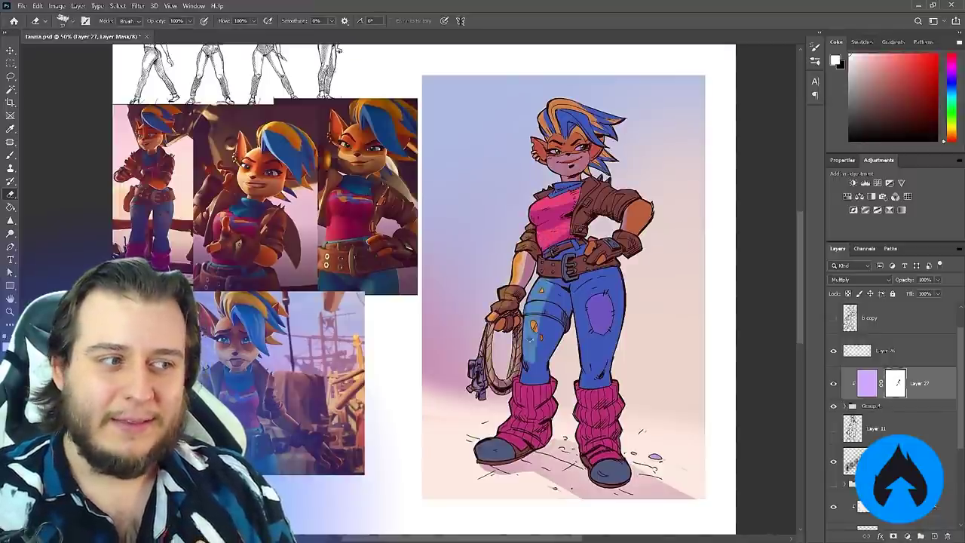
pyautogui.moveTo(507, 440); pyautogui.dragTo(482, 455)
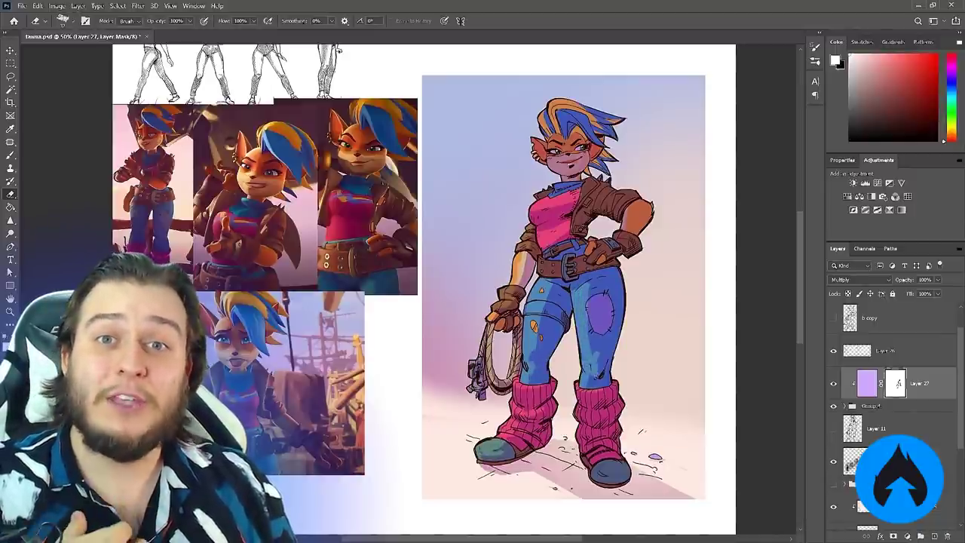
pyautogui.moveTo(583, 440); pyautogui.dragTo(597, 470)
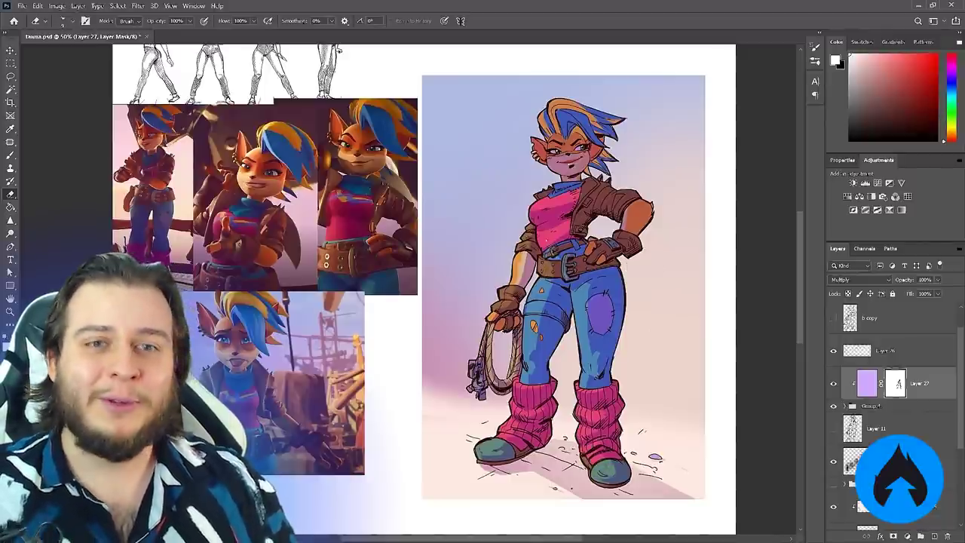
pyautogui.moveTo(537, 217); pyautogui.dragTo(552, 283)
pyautogui.press('x')
pyautogui.press('x')
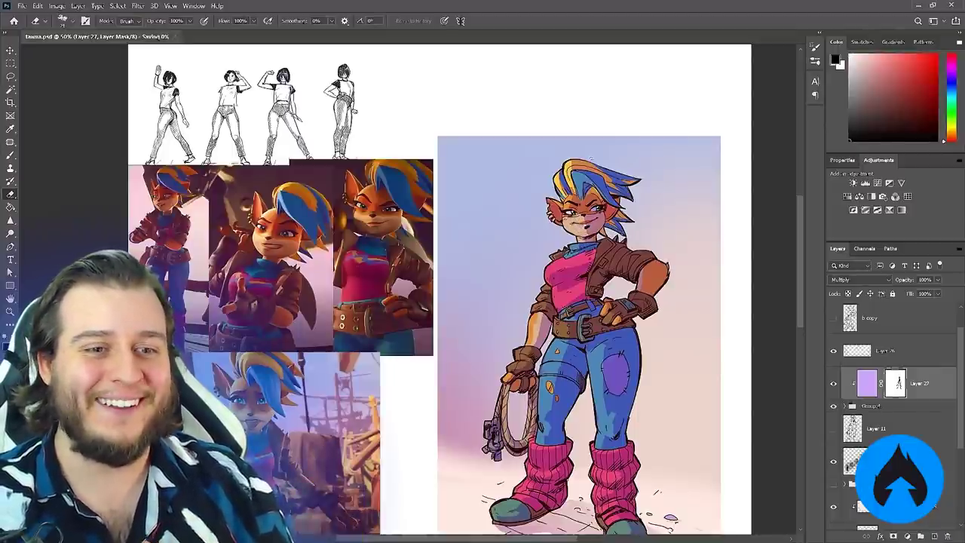
# Lock the shadow layer's transparent pixels and brush deeper blue-violet tones into its purple fill
pyautogui.hotkey('ctrl', '-')
pyautogui.click(867, 383)
pyautogui.click(848, 294)
pyautogui.press('b')
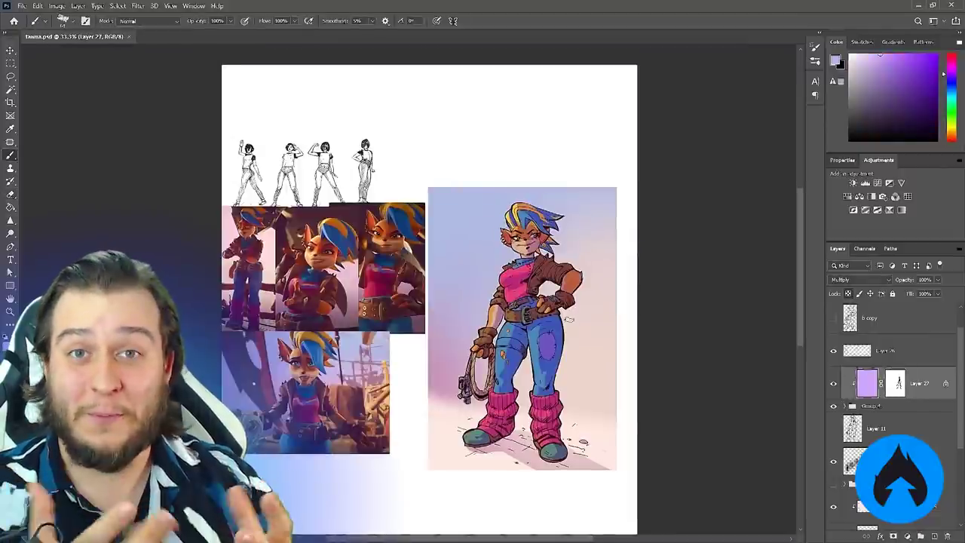
pyautogui.click(951, 78)
pyautogui.click(908, 70)
pyautogui.moveTo(561, 218); pyautogui.dragTo(562, 444)
pyautogui.click(951, 63)
pyautogui.click(910, 57)
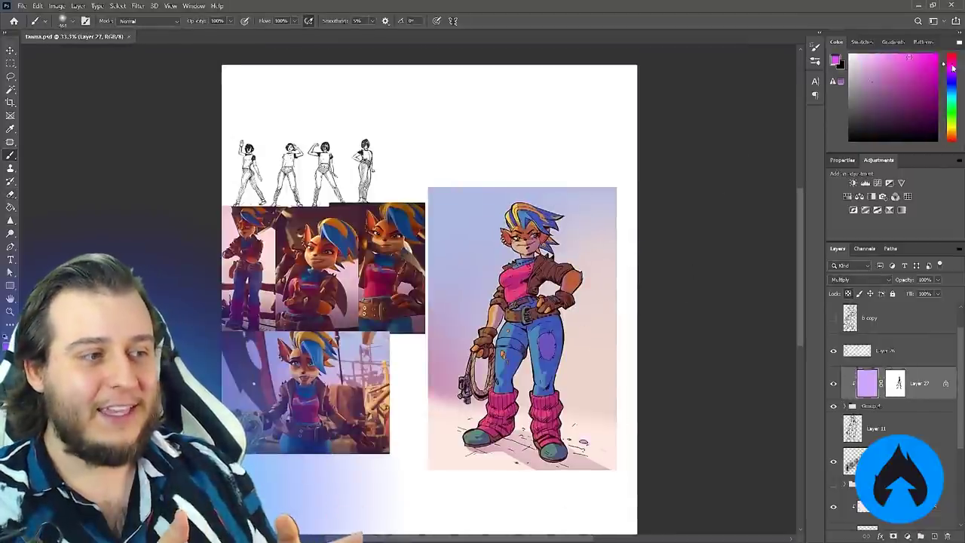
pyautogui.press('x')
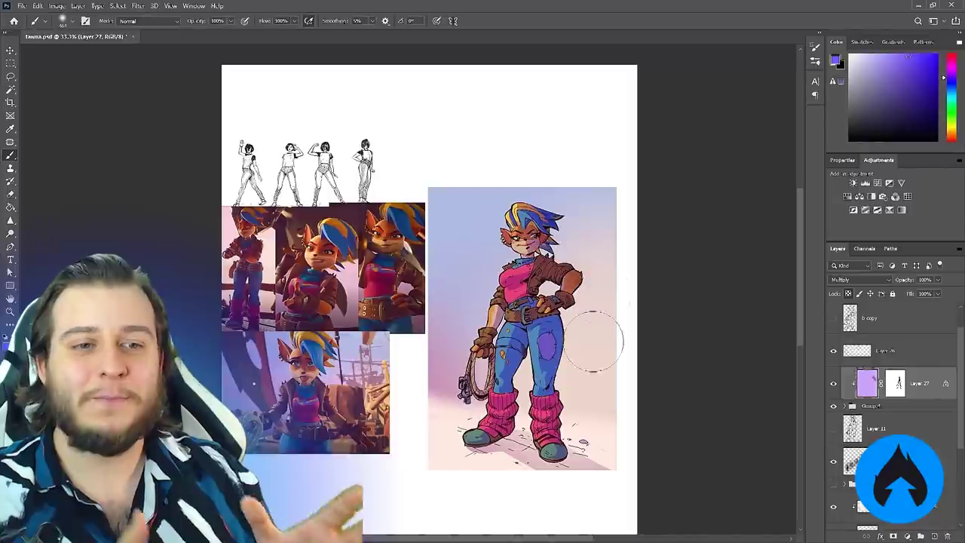
# Add a clipped layer above the shadow layer and set its blend mode to Color Dodge
pyautogui.click(934, 536)
pyautogui.click(859, 280)
pyautogui.click(867, 379)
pyautogui.keyDown('alt'); pyautogui.click(876, 400); pyautogui.keyUp('alt')
# Brush a soft orange glow over the character's lit areas at 11% flow and reduce the layer's opacity to 59%
pyautogui.click(951, 140)
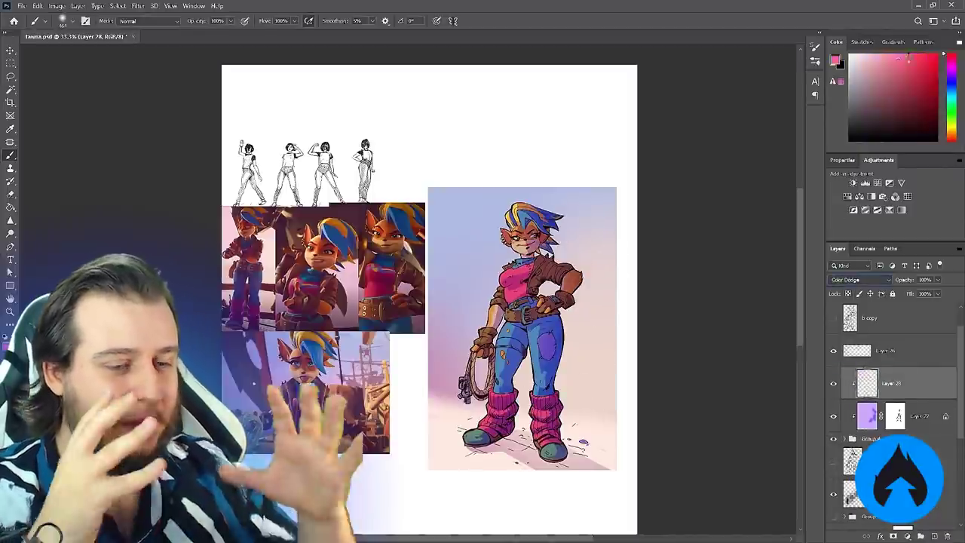
pyautogui.click(901, 54)
pyautogui.click(951, 136)
pyautogui.moveTo(523, 234); pyautogui.dragTo(524, 282)
pyautogui.hotkey('ctrl', 'z')
pyautogui.moveTo(265, 21); pyautogui.dragTo(220, 21)
pyautogui.moveTo(513, 230)
pyautogui.mouseDown()
pyautogui.moveTo(516, 264)
pyautogui.moveTo(494, 339)
pyautogui.mouseUp()
pyautogui.moveTo(513, 441); pyautogui.dragTo(497, 422)
pyautogui.moveTo(903, 280); pyautogui.dragTo(883, 280)
# Add a new layer clipped to the background below the character and pick a pale peach colour for painting
pyautogui.press('z')
pyautogui.click(544, 289)
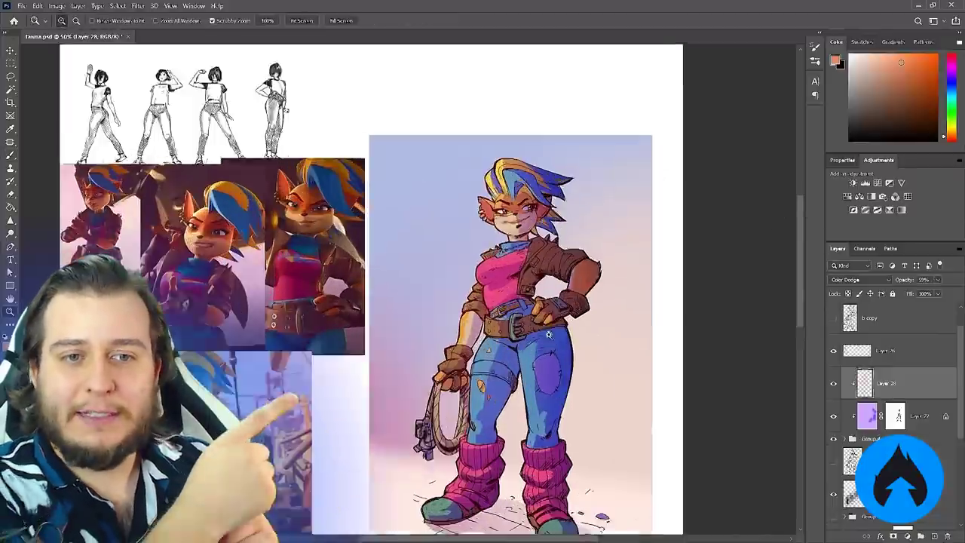
pyautogui.moveTo(558, 378); pyautogui.dragTo(569, 338)
pyautogui.keyDown('alt'); pyautogui.click(569, 339); pyautogui.keyUp('alt')
pyautogui.click(569, 339)
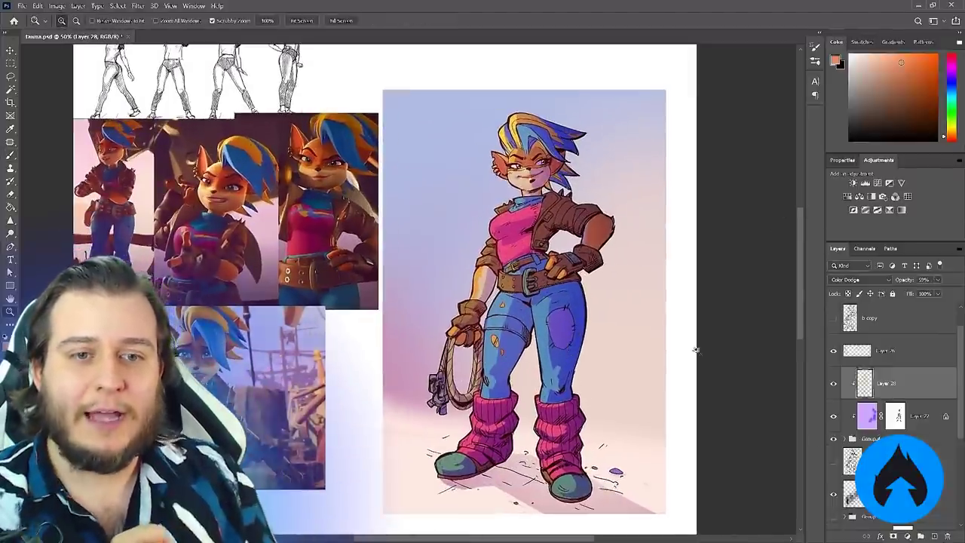
pyautogui.hotkey('ctrl', 'shift', 'alt', 'n')
pyautogui.moveTo(897, 405)
pyautogui.mouseDown()
pyautogui.moveTo(894, 524)
pyautogui.moveTo(894, 438)
pyautogui.mouseUp()
pyautogui.hotkey('ctrl', '-')
pyautogui.press('b')
pyautogui.keyDown('alt'); pyautogui.click(567, 364); pyautogui.keyUp('alt')
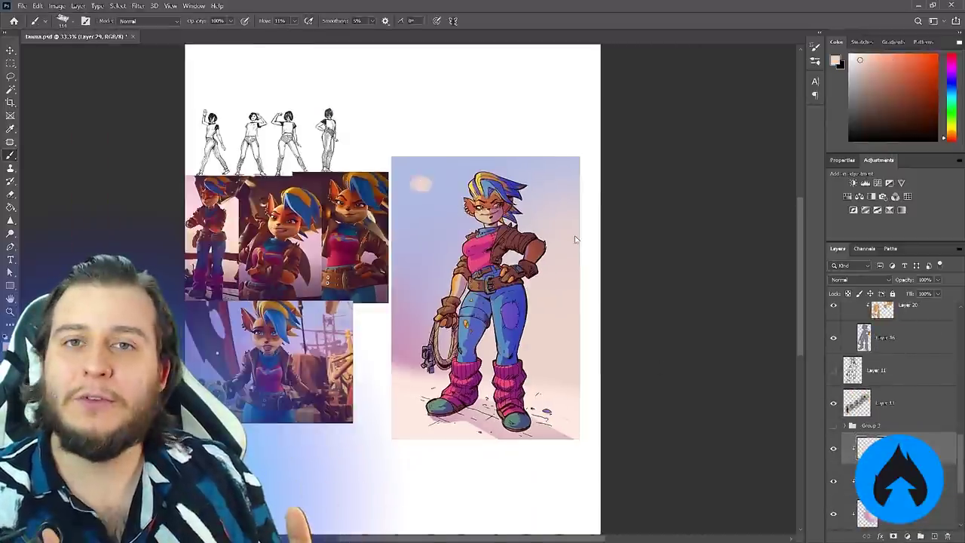
# Try to brush a soft peach cloud into the sky beside the character's head
pyautogui.moveTo(440, 211); pyautogui.dragTo(455, 216)
pyautogui.press('e')
pyautogui.hotkey('ctrl', 'z')
pyautogui.hotkey('ctrl', 'z')
pyautogui.hotkey('ctrl', 'z')
# Lasso streaky cloud shapes in the upper sky behind the character and fill them with pale peach
pyautogui.press('l')
pyautogui.moveTo(383, 163)
pyautogui.mouseDown()
pyautogui.moveTo(520, 226)
pyautogui.moveTo(520, 216)
pyautogui.moveTo(452, 217)
pyautogui.moveTo(419, 232)
pyautogui.mouseUp()
pyautogui.hotkey('ctrl', 'd')
pyautogui.moveTo(494, 180)
pyautogui.mouseDown()
pyautogui.moveTo(426, 152)
pyautogui.moveTo(486, 178)
pyautogui.mouseUp()
pyautogui.press('g')
pyautogui.click(433, 200)
pyautogui.hotkey('ctrl', 'd')
pyautogui.click(139, 6)
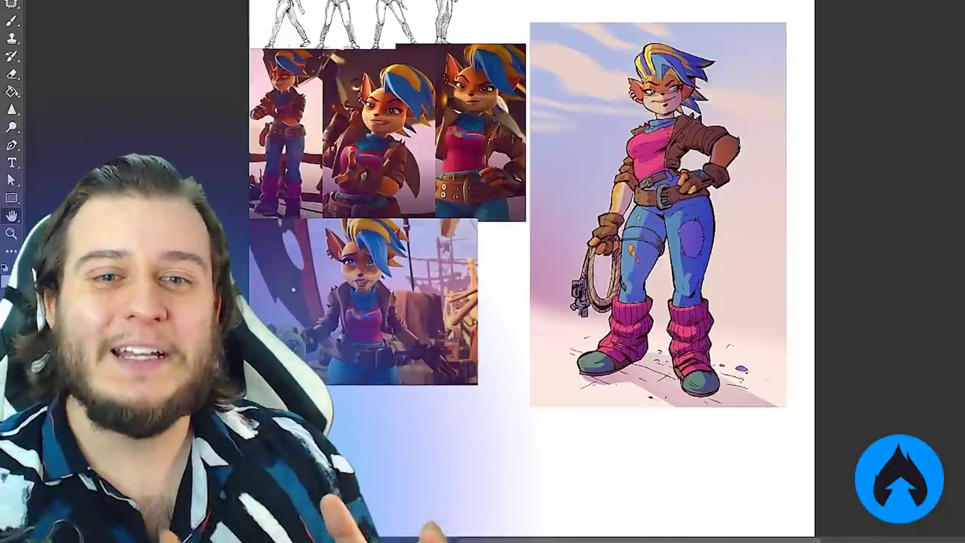
# Group all of the character's line, colour, shadow and glow layers and duplicate the group
pyautogui.press('z')
pyautogui.click(694, 140)
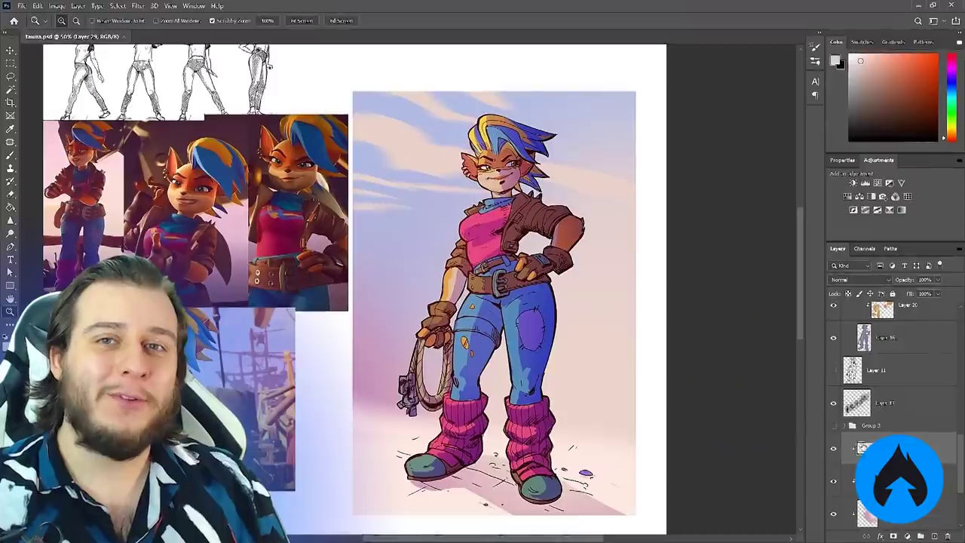
pyautogui.click(870, 404)
pyautogui.scroll(10, 837, 405)
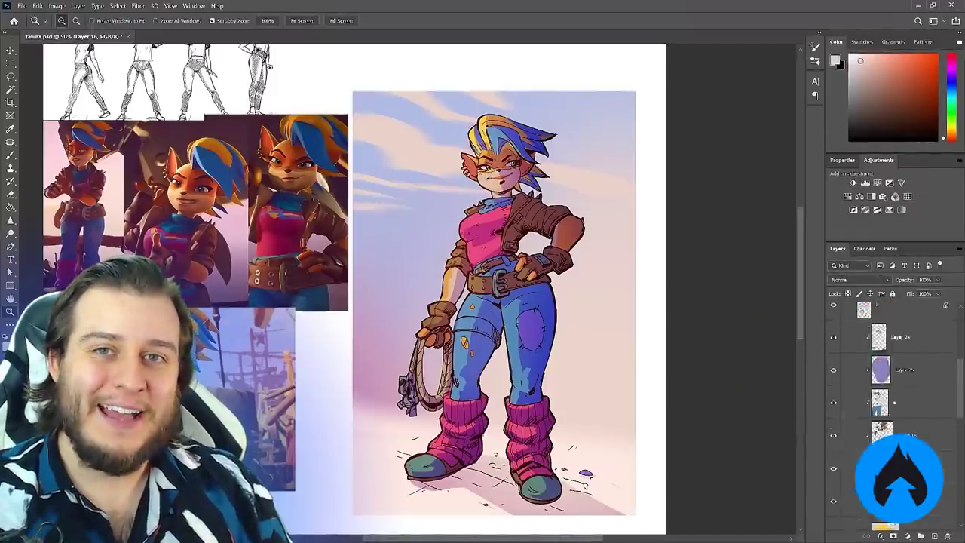
pyautogui.click(844, 445)
pyautogui.click(889, 389)
pyautogui.keyDown('shift'); pyautogui.click(875, 446); pyautogui.keyUp('shift')
pyautogui.hotkey('ctrl', 'g')
pyautogui.hotkey('ctrl', 'j')
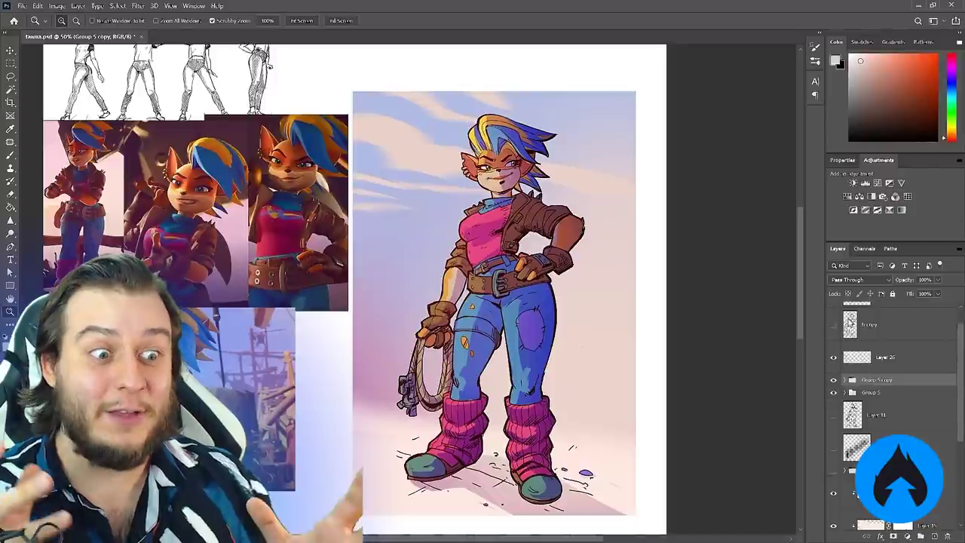
# Try to merge the duplicated character group into a single layer
pyautogui.hotkey('ctrl', 'e')
pyautogui.click(833, 412)
pyautogui.click(834, 390)
pyautogui.hotkey('ctrl', 'z')
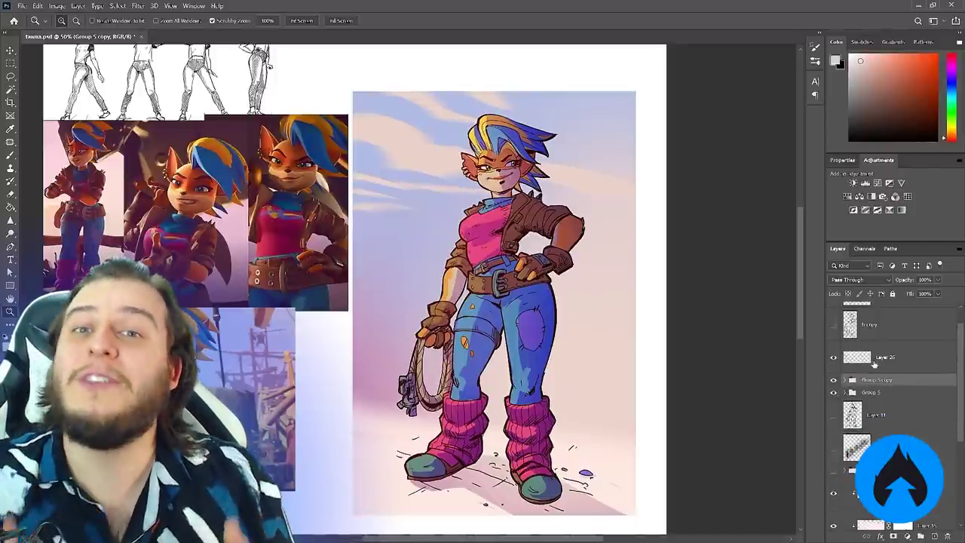